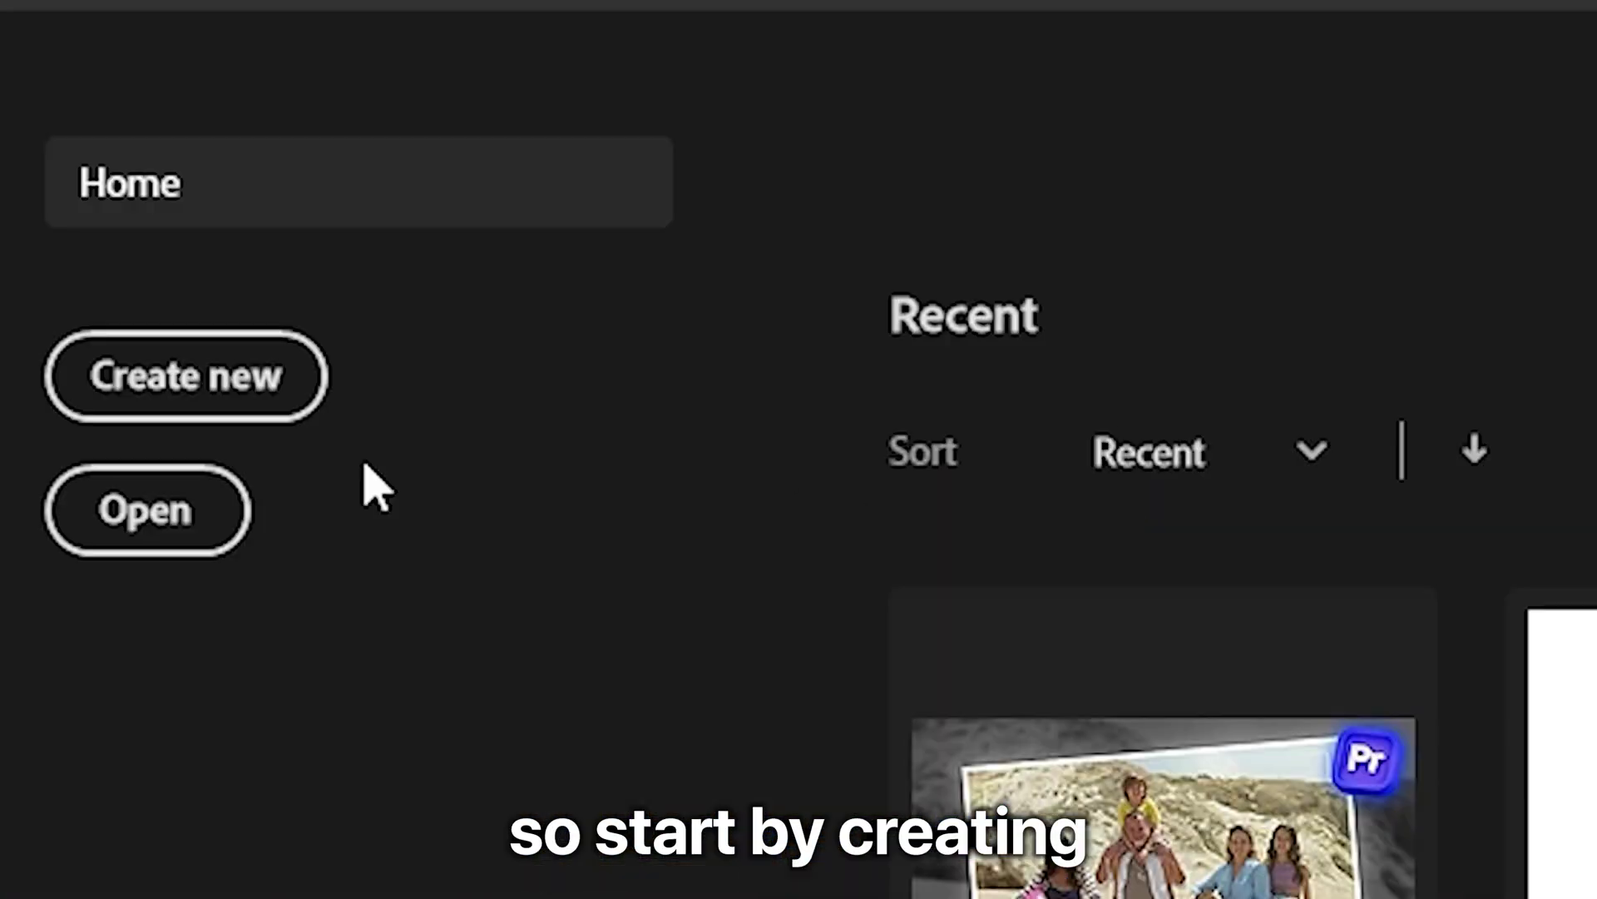
- Create a 1920×1080 document and place the hiker photo, scaling it to about 35% to fill the canvas
{"action": "left_click", "coordinate": [250, 350]}
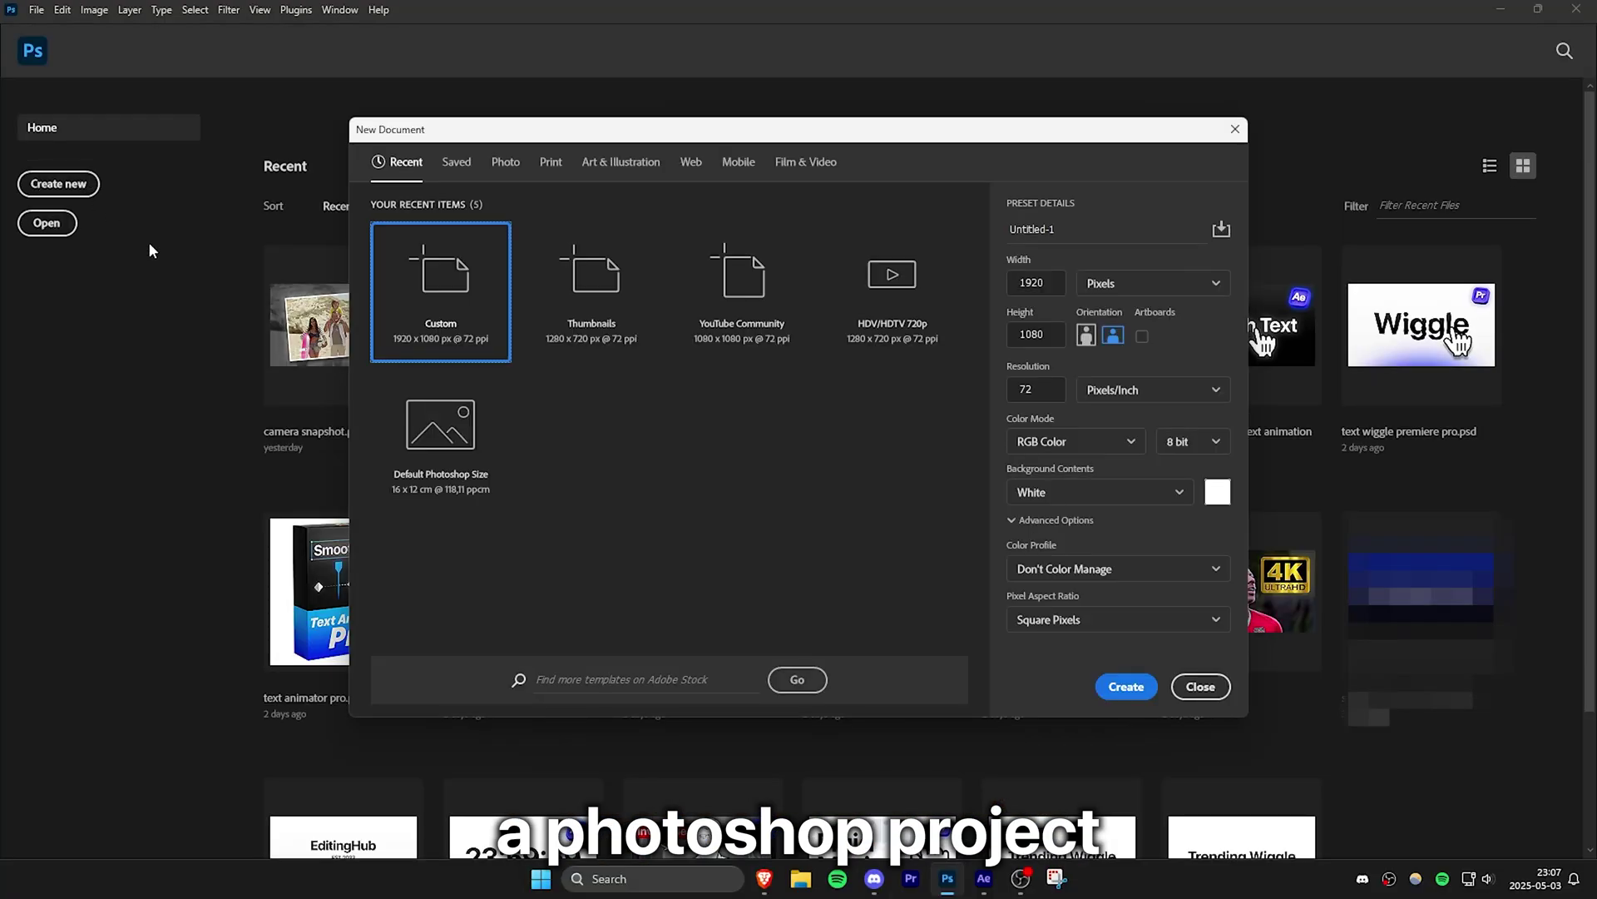
{"action": "left_click", "coordinate": [1125, 687]}
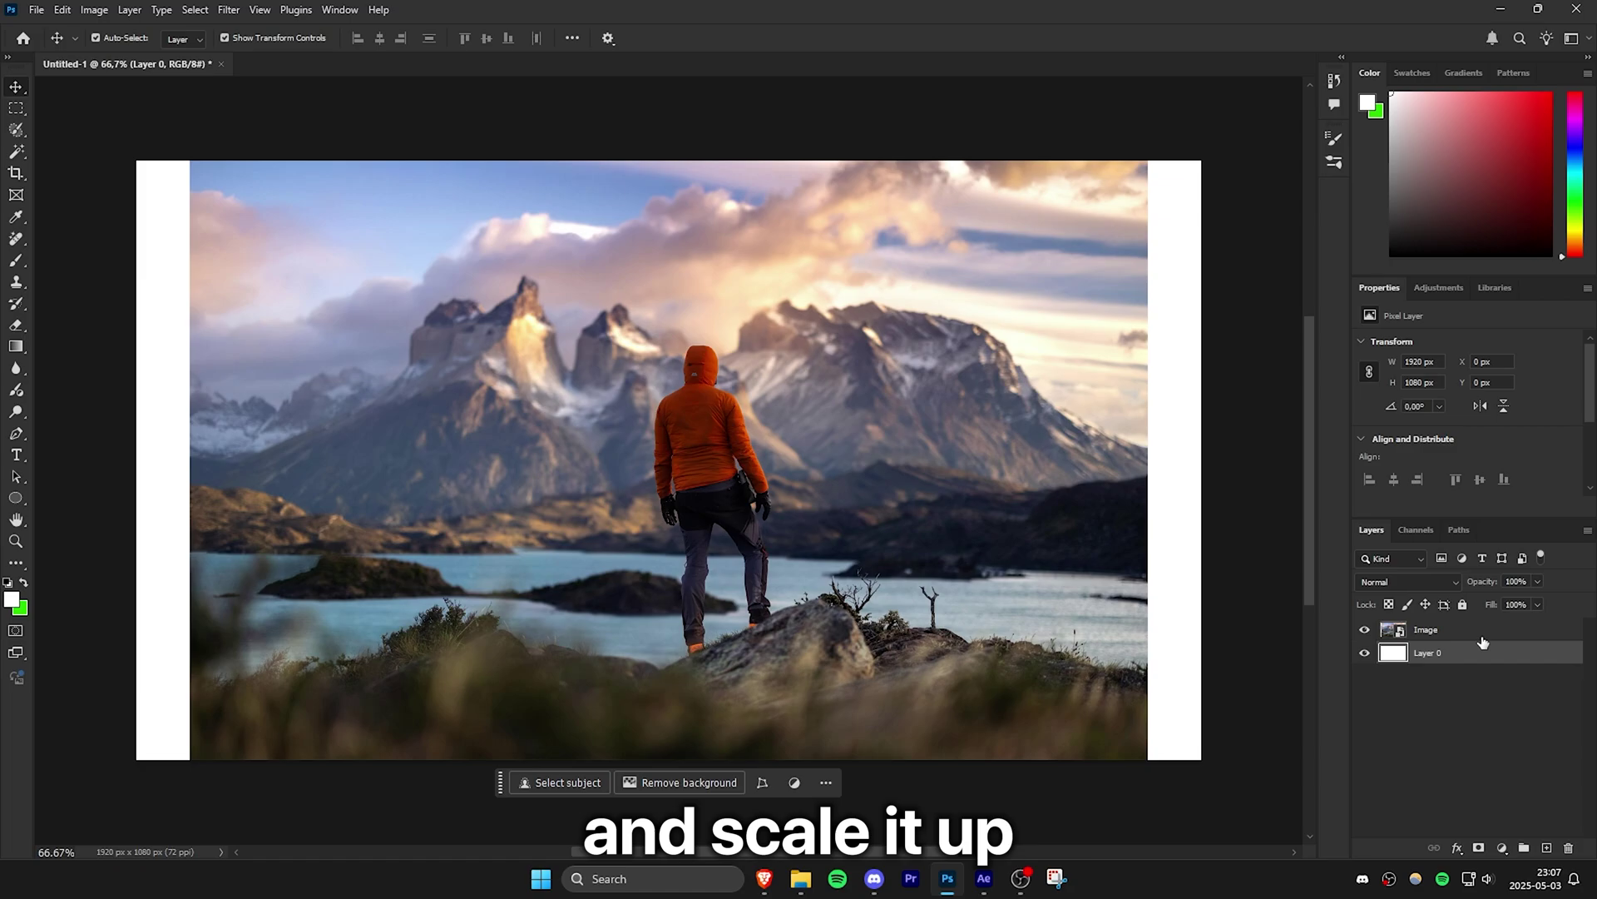
{"action": "key", "text": "Delete"}
{"action": "key", "text": "ctrl+t"}
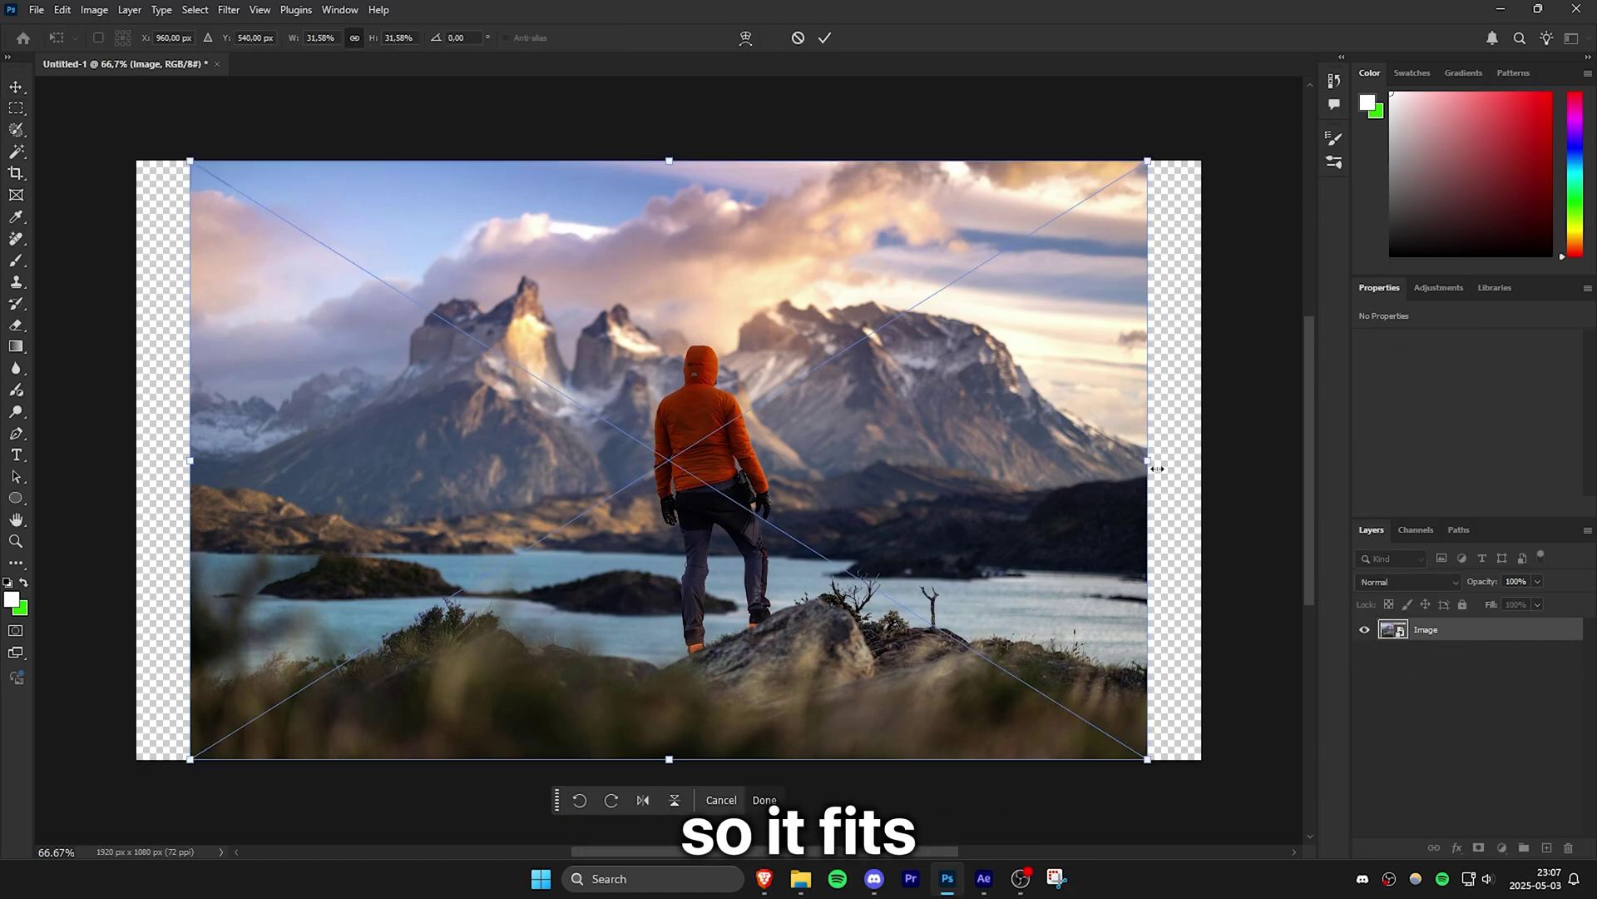
{"action": "left_click_drag", "start_coordinate": [1154, 464], "coordinate": [1209, 464]}
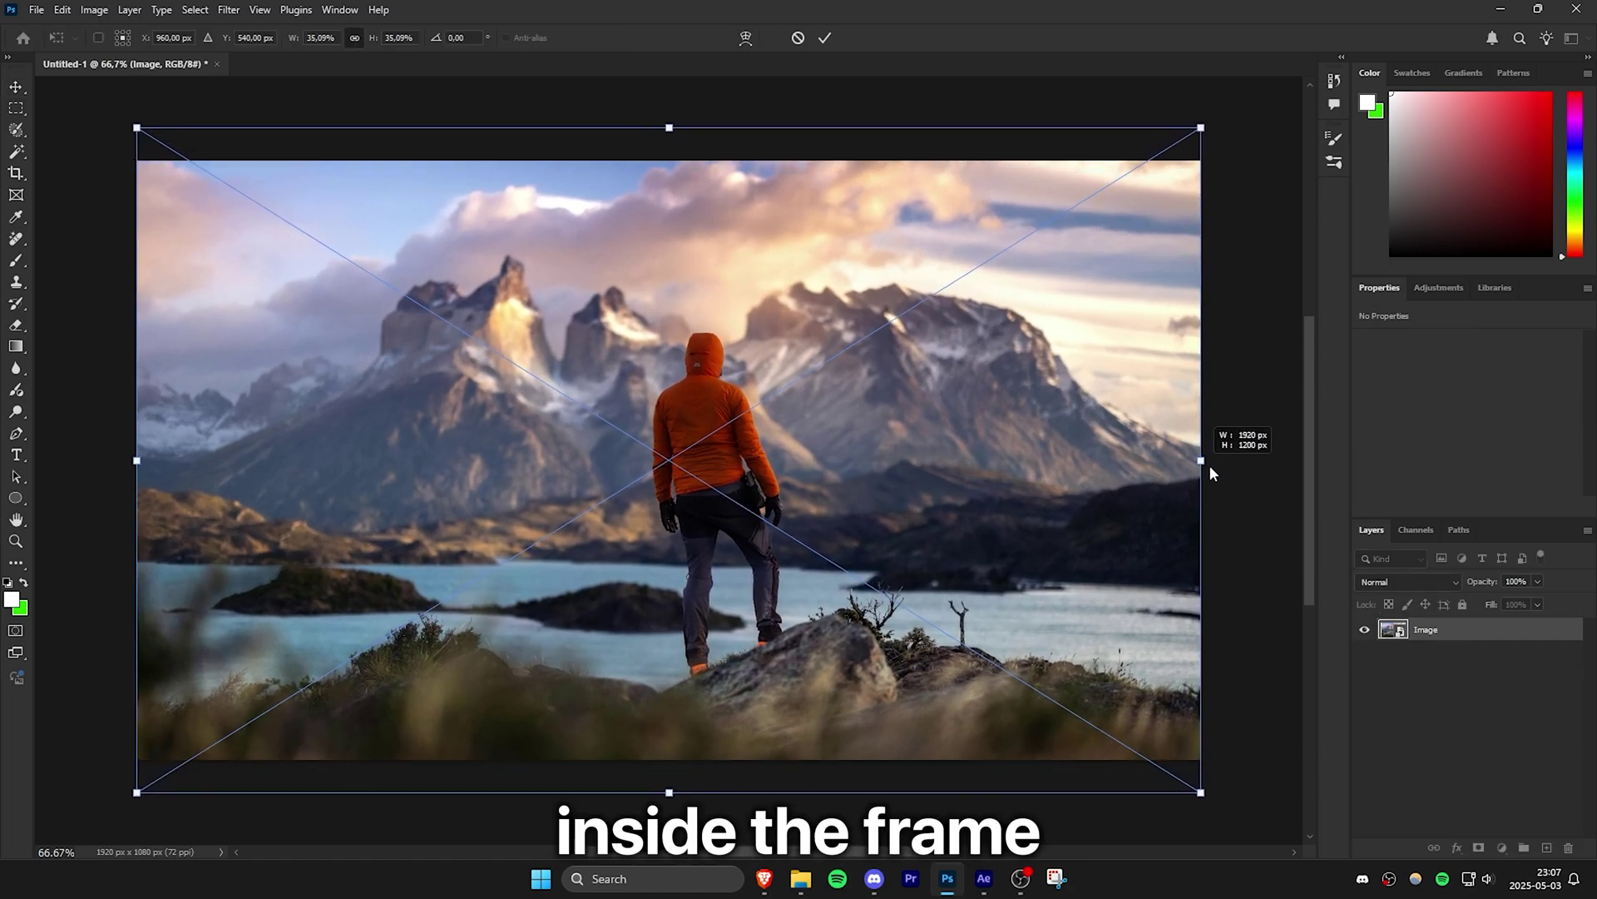
- Commit the photo's new size and duplicate the layer twice into Image copy and Image copy 2
{"action": "left_click", "coordinate": [825, 38]}
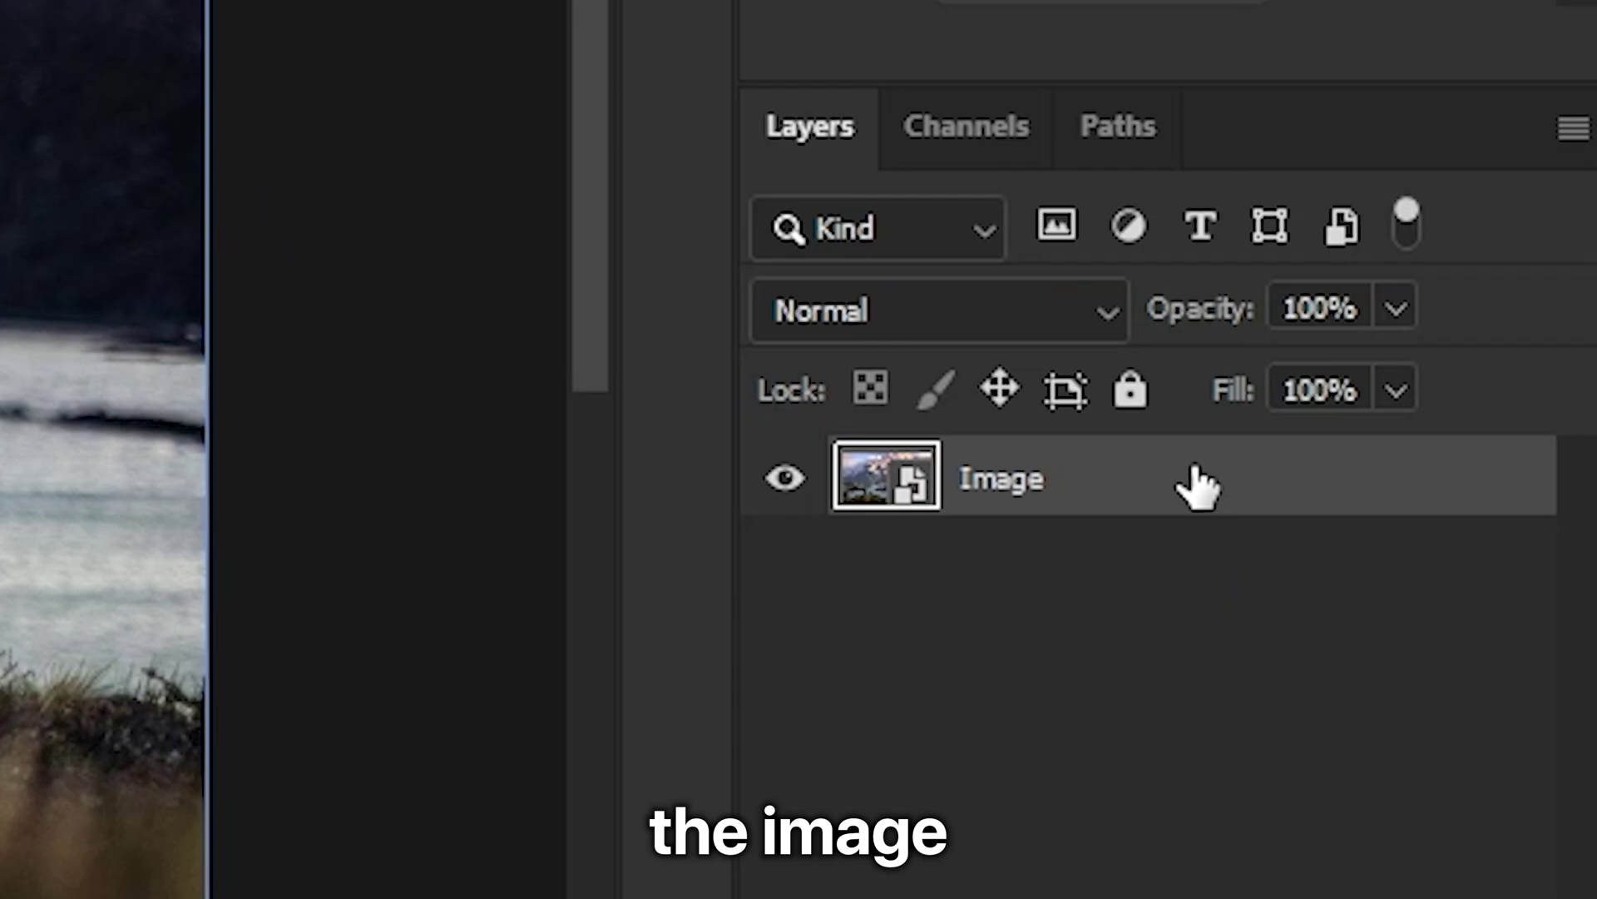
{"action": "key", "text": "ctrl+j"}
{"action": "key", "text": "ctrl+j"}
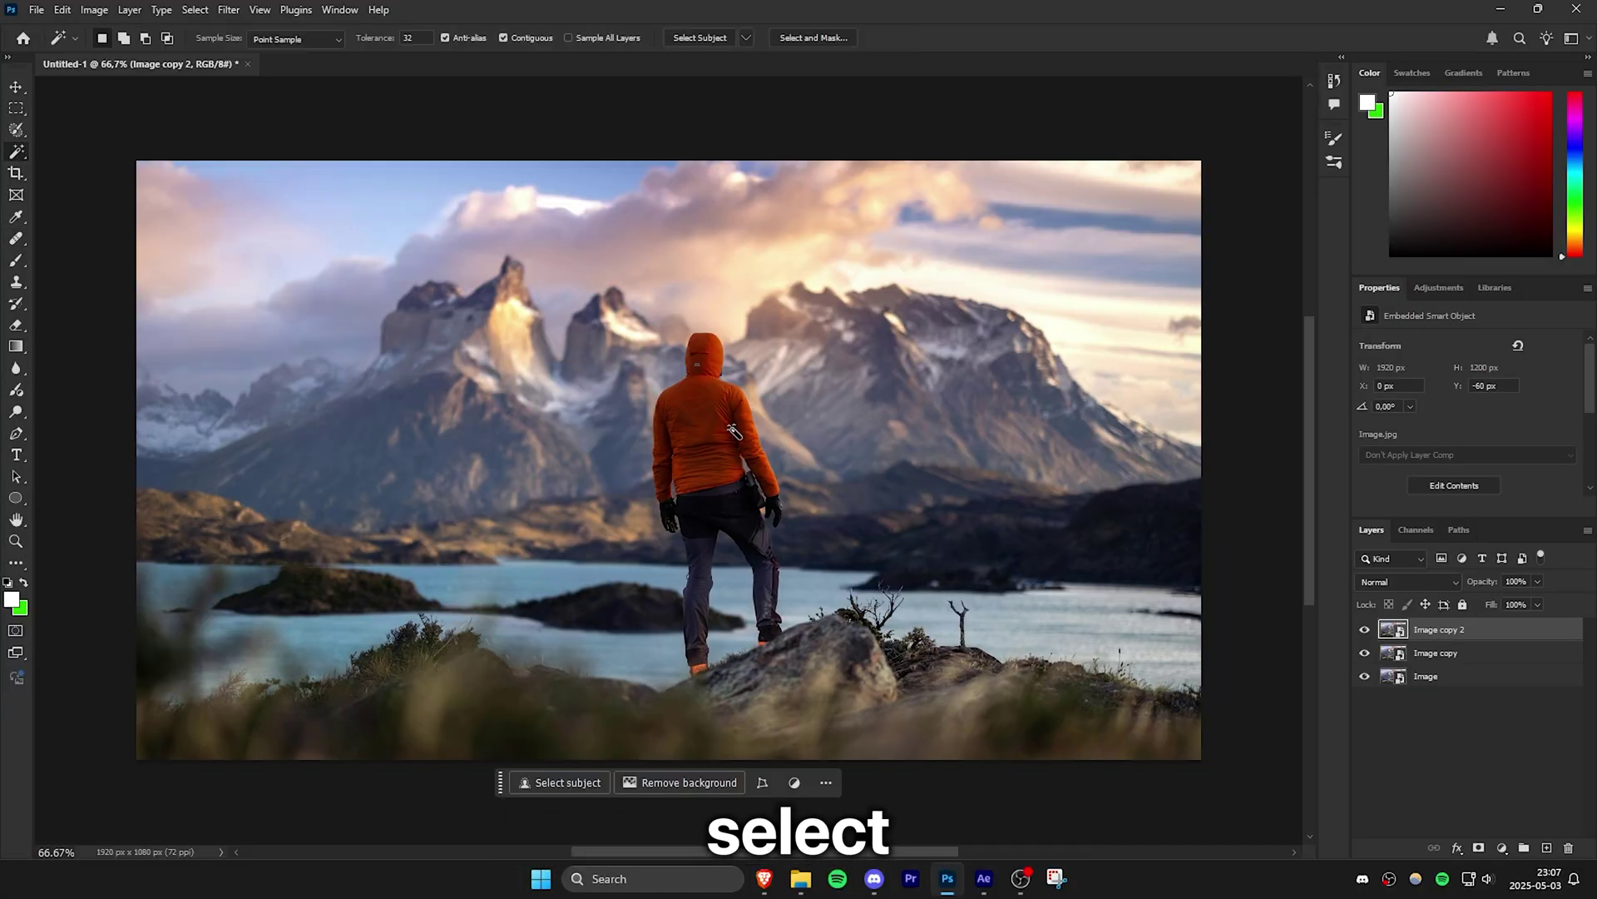
{"action": "key", "text": "w"}
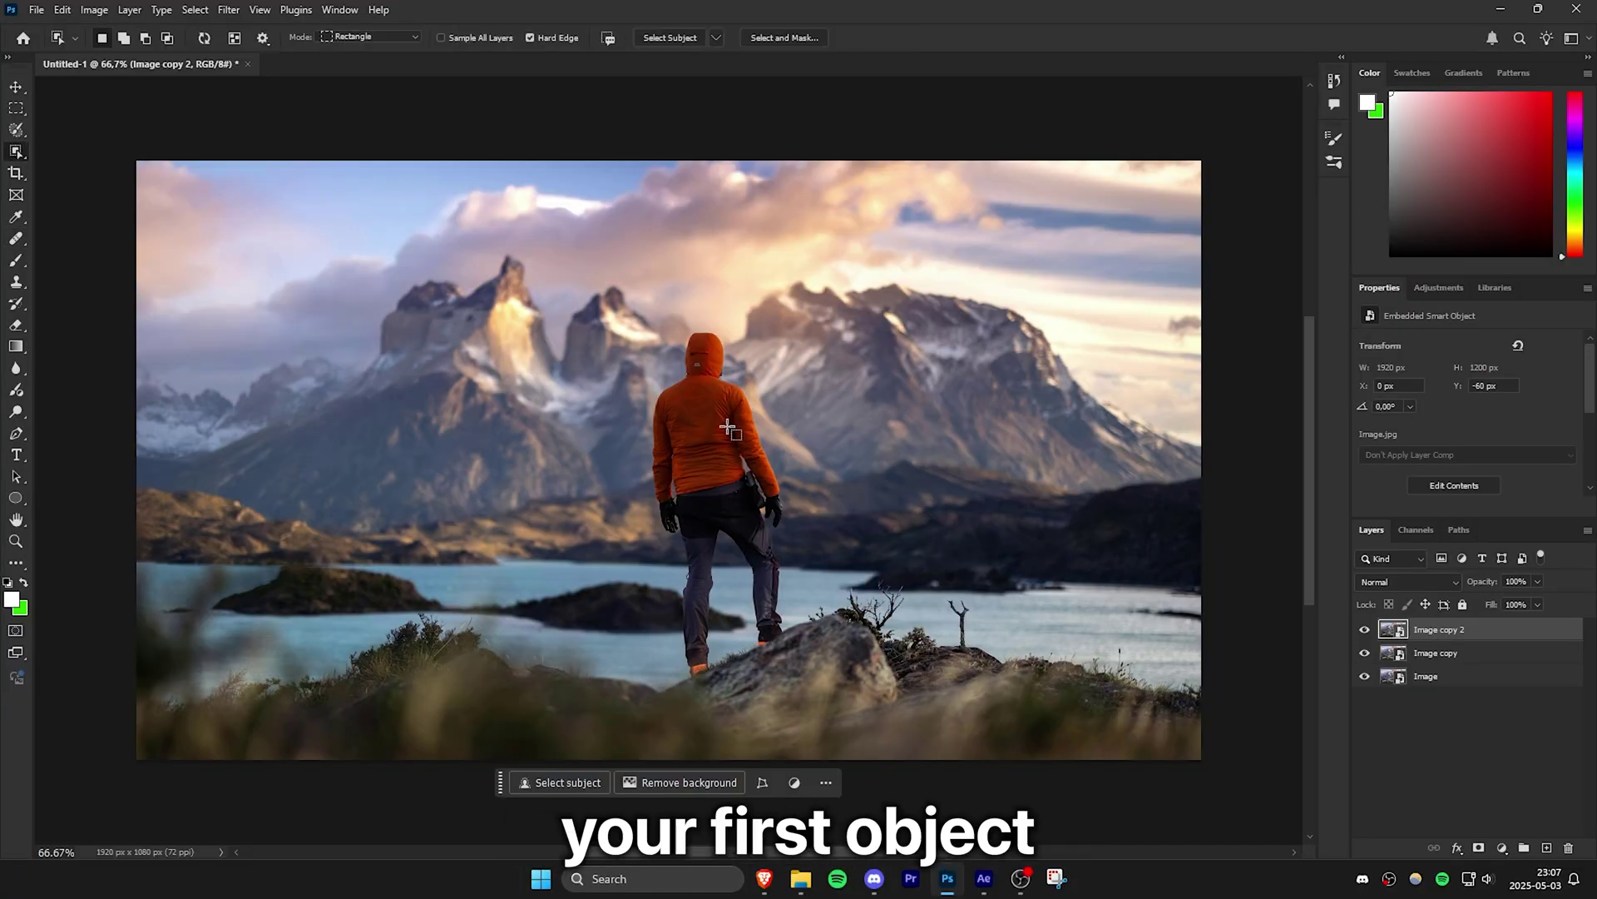
{"action": "key", "text": "shift+w"}
- Select the hiker, including the shoes, with Quick Selection
{"action": "mouse_move", "coordinate": [709, 414]}
{"action": "left_mouse_down"}
{"action": "mouse_move", "coordinate": [697, 478]}
{"action": "mouse_move", "coordinate": [759, 614]}
{"action": "left_mouse_up"}
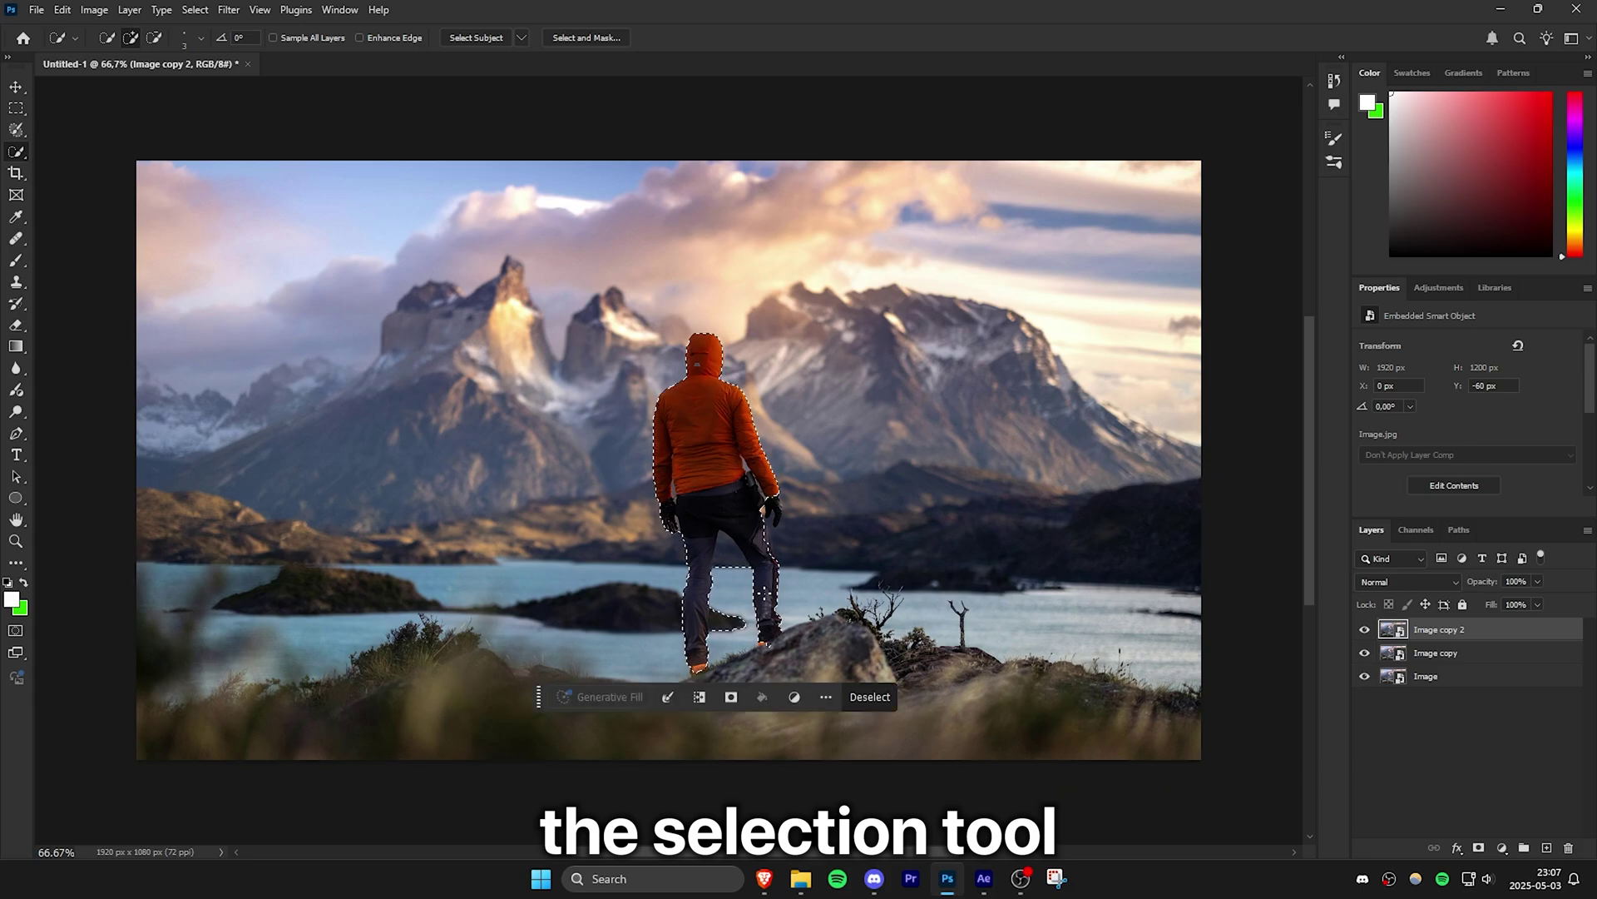
{"action": "scroll", "coordinate": [750, 625], "scroll_direction": "up", "scroll_amount": 4}
{"action": "left_click_drag", "start_coordinate": [662, 703], "coordinate": [654, 711]}
{"action": "left_click_drag", "start_coordinate": [771, 657], "coordinate": [779, 660]}
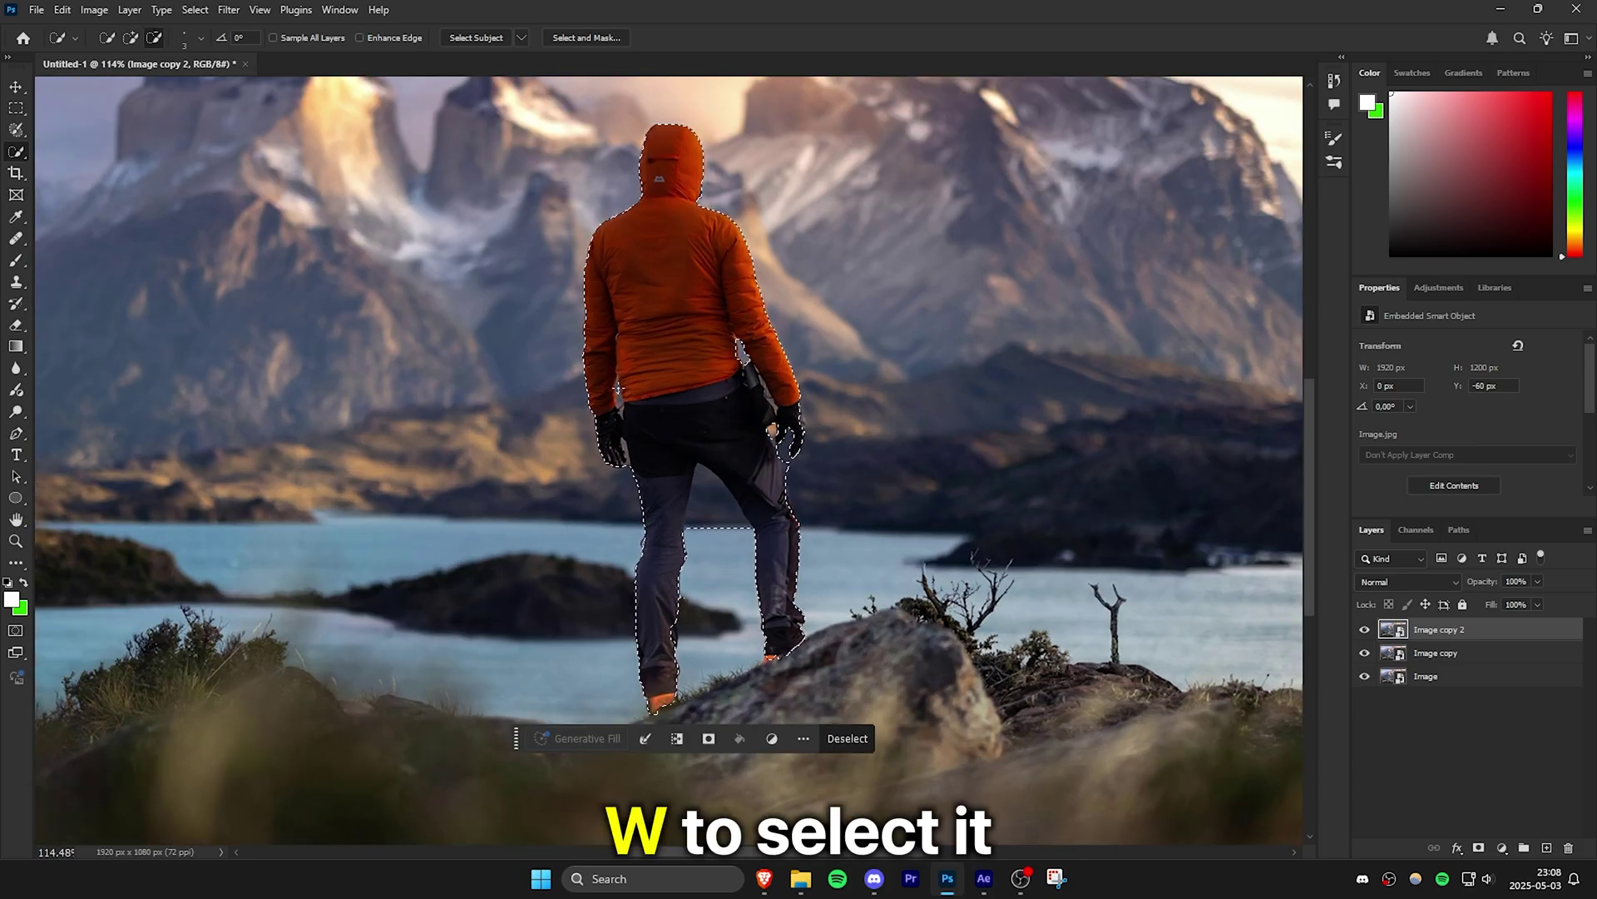
{"action": "scroll", "coordinate": [670, 695], "scroll_direction": "up", "scroll_amount": 5}
{"action": "scroll", "coordinate": [865, 549], "scroll_direction": "down", "scroll_amount": 2}
{"action": "scroll", "coordinate": [865, 549], "scroll_direction": "down", "scroll_amount": 4}
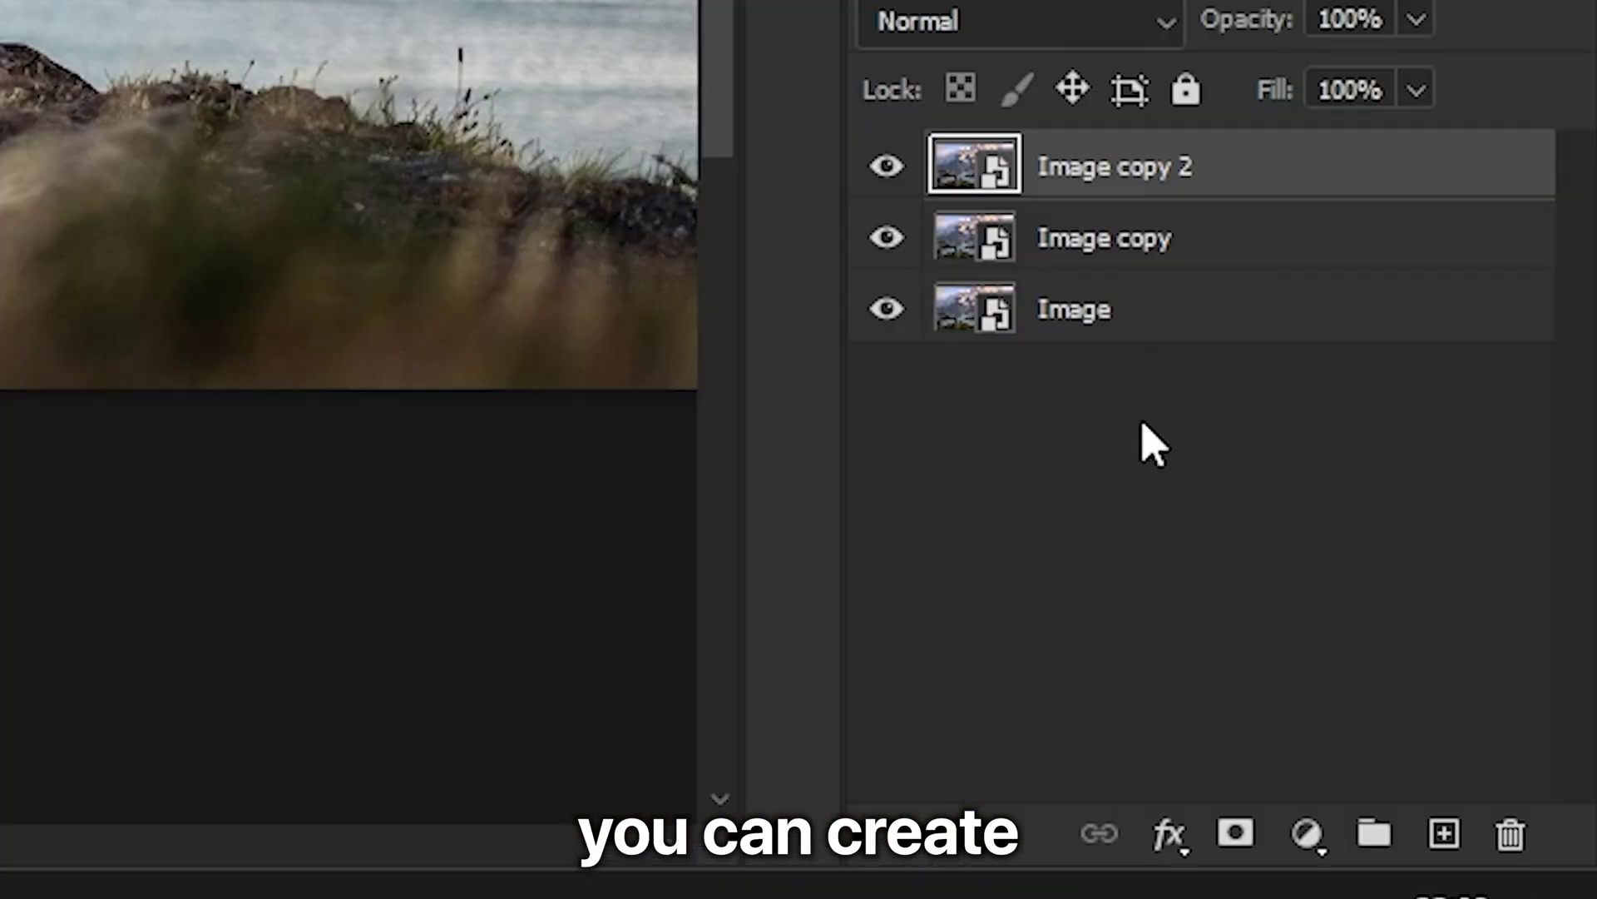
- Mask Image copy 2 to the hiker and solo the layer to check the cutout
{"action": "left_click", "coordinate": [1231, 833]}
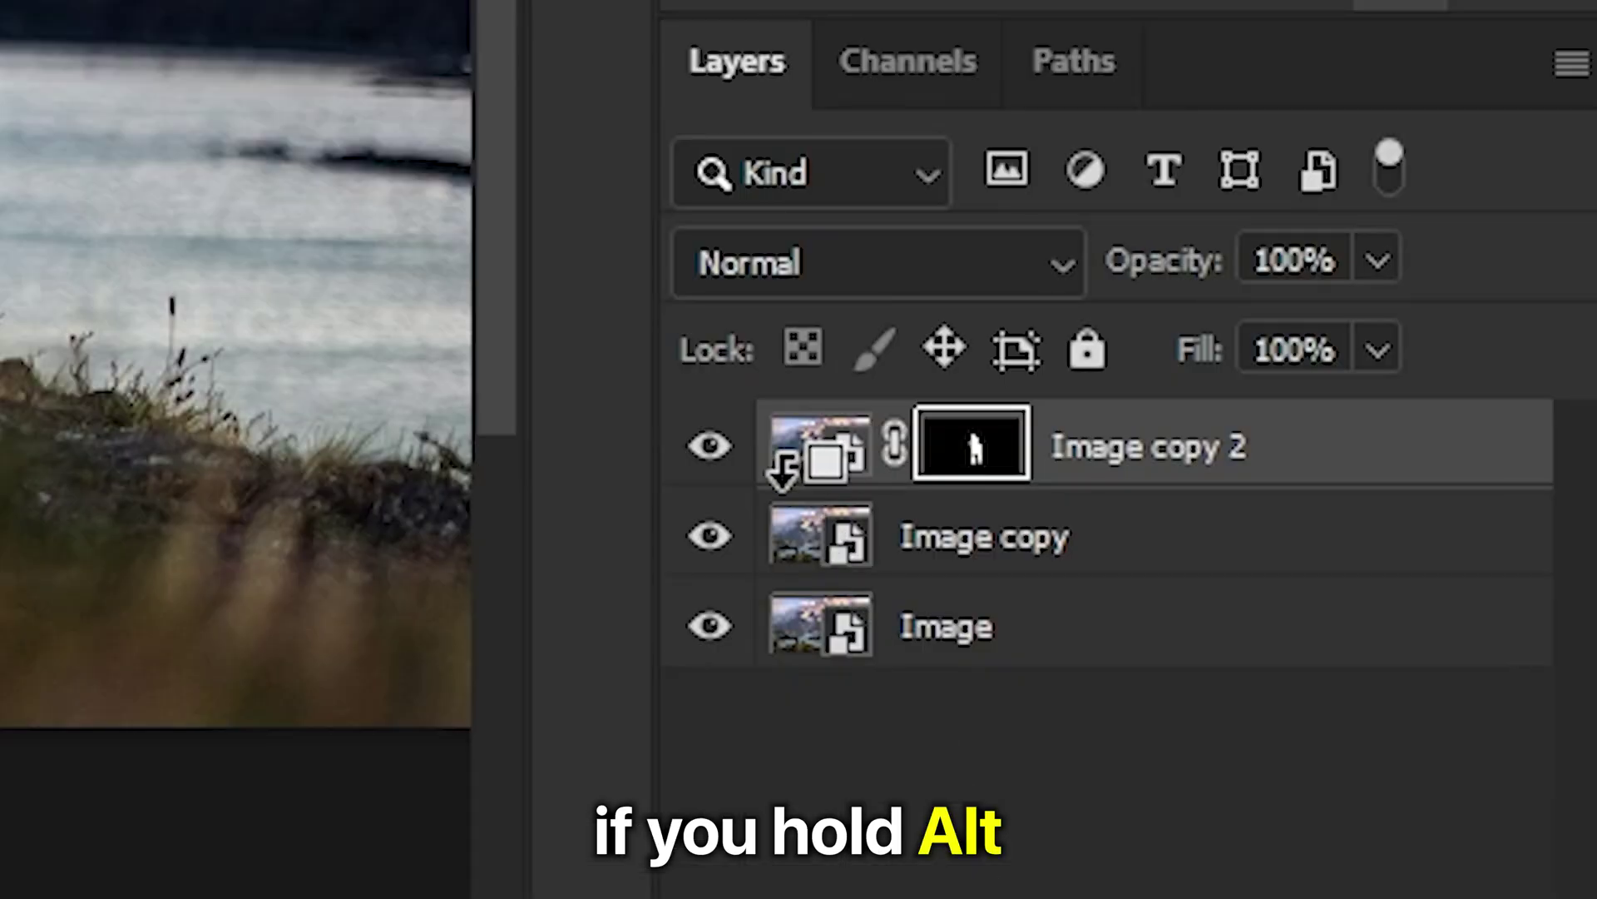
{"action": "left_click", "coordinate": [722, 459], "text": "alt"}
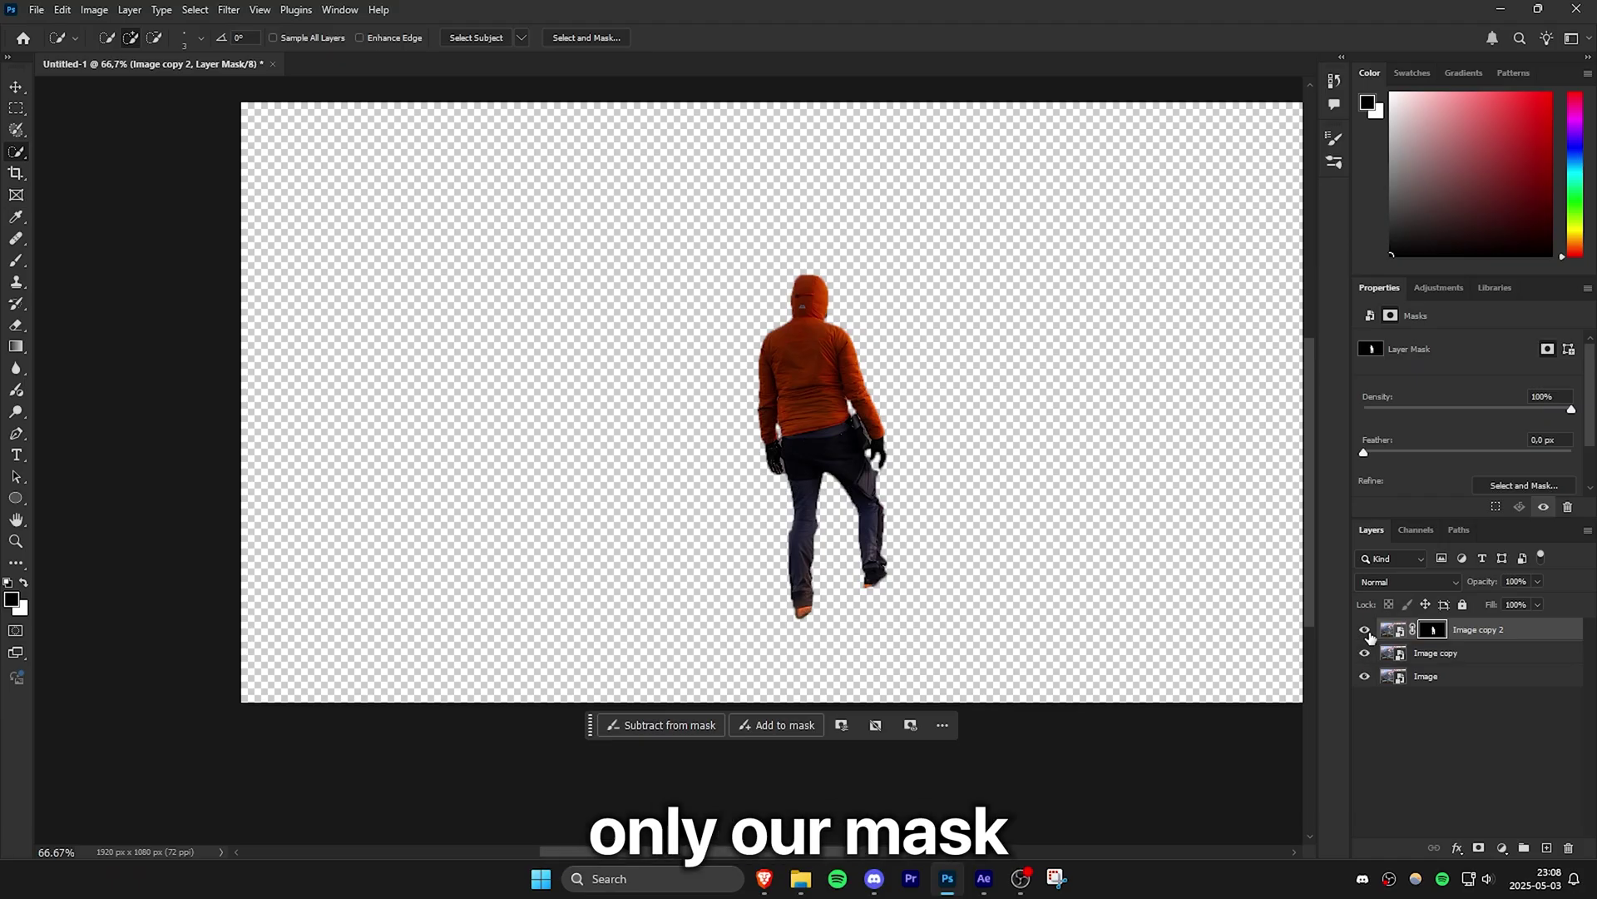
{"action": "left_click", "coordinate": [1365, 630], "text": "alt"}
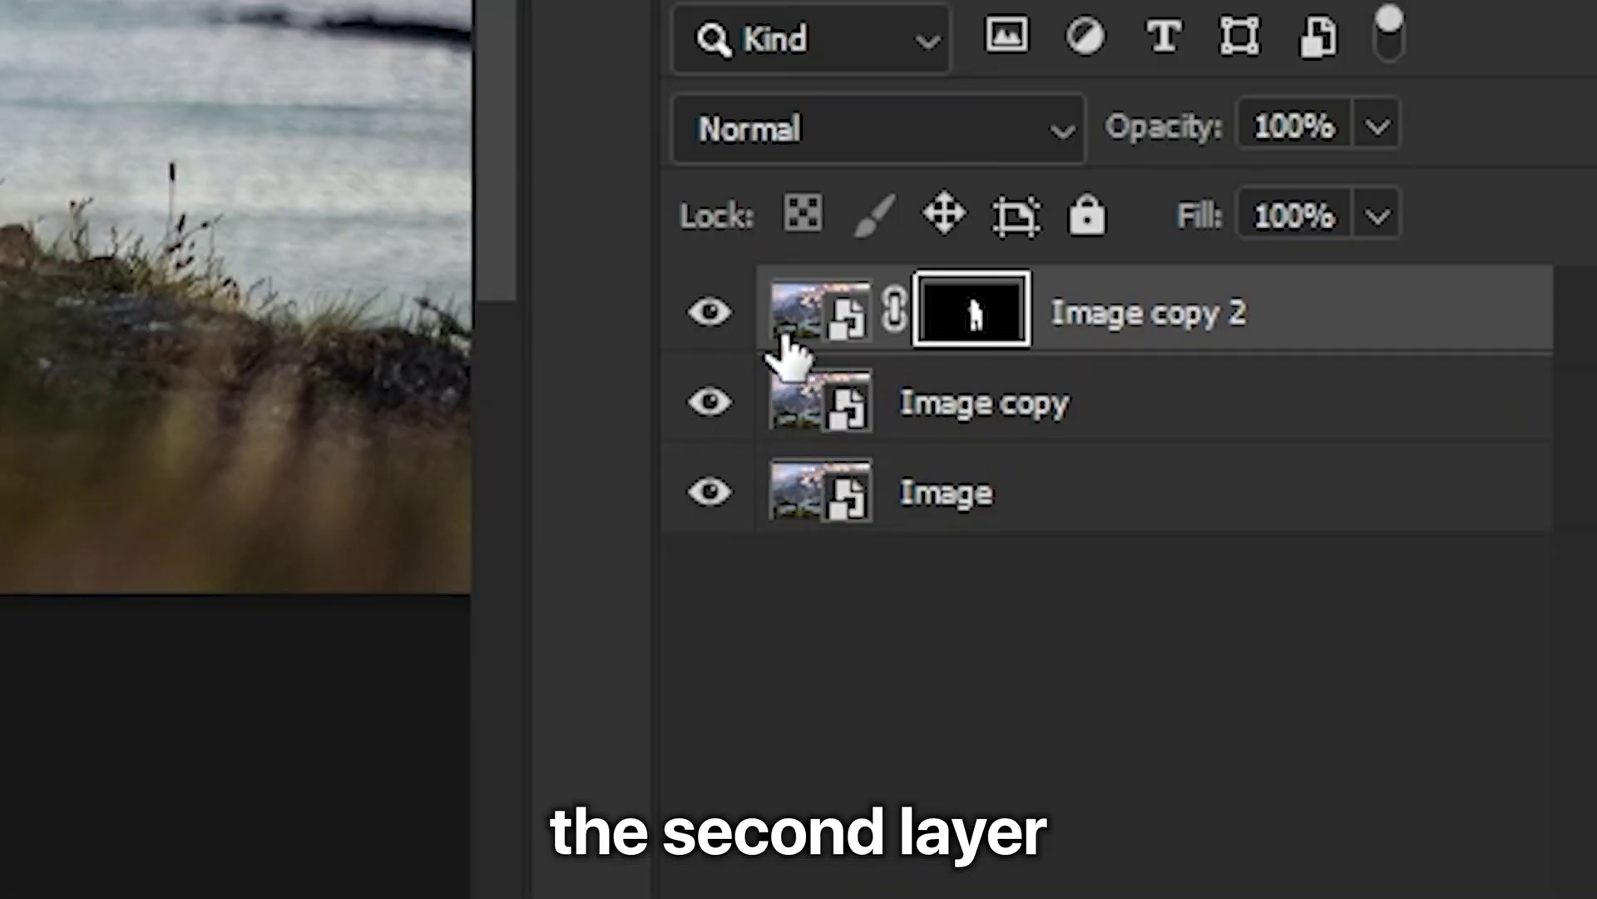
- Solo Image copy, select the foreground rocks and grass, mask it, and switch to the Brush for refinement
{"action": "left_click", "coordinate": [718, 401], "text": "alt"}
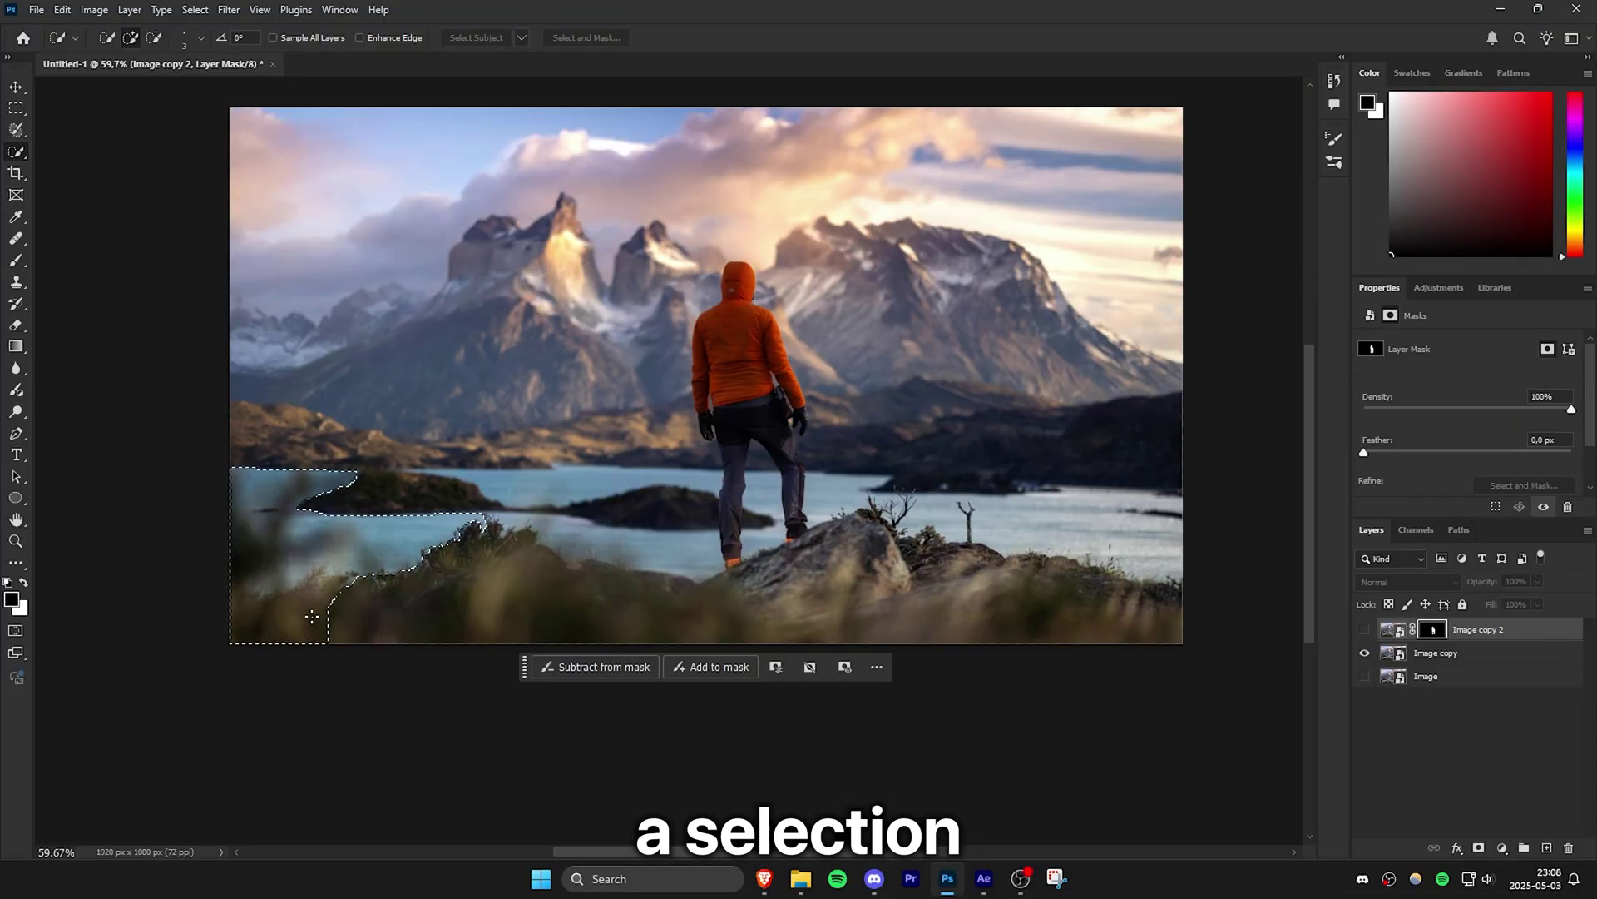
{"action": "left_click_drag", "start_coordinate": [312, 617], "coordinate": [1148, 614]}
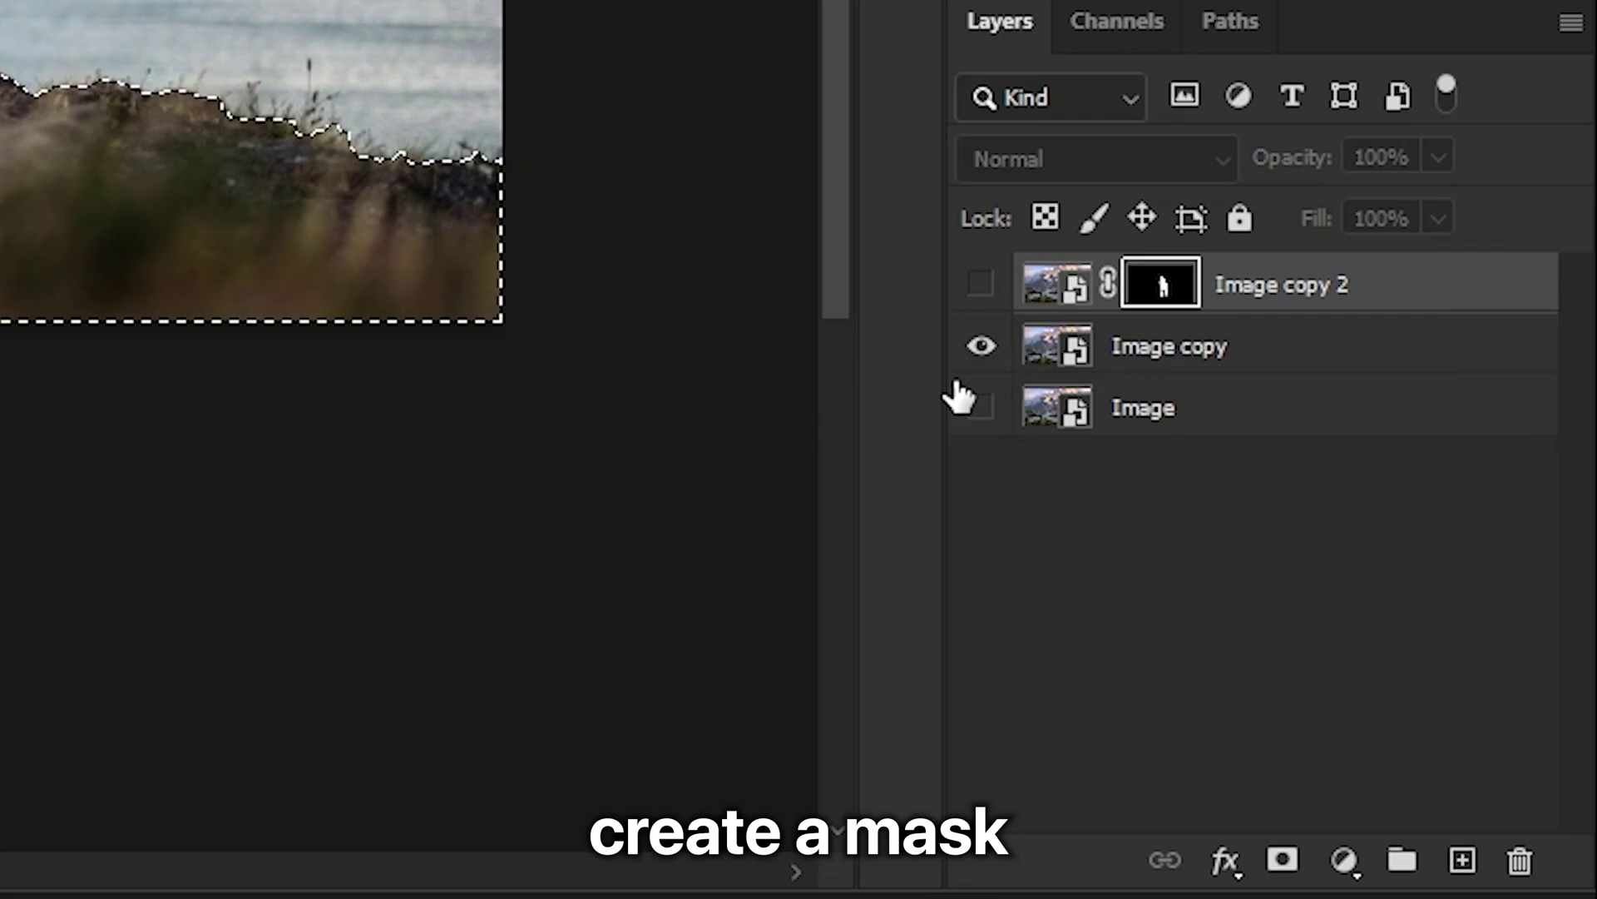
{"action": "left_click", "coordinate": [1184, 349]}
{"action": "left_click", "coordinate": [1283, 860]}
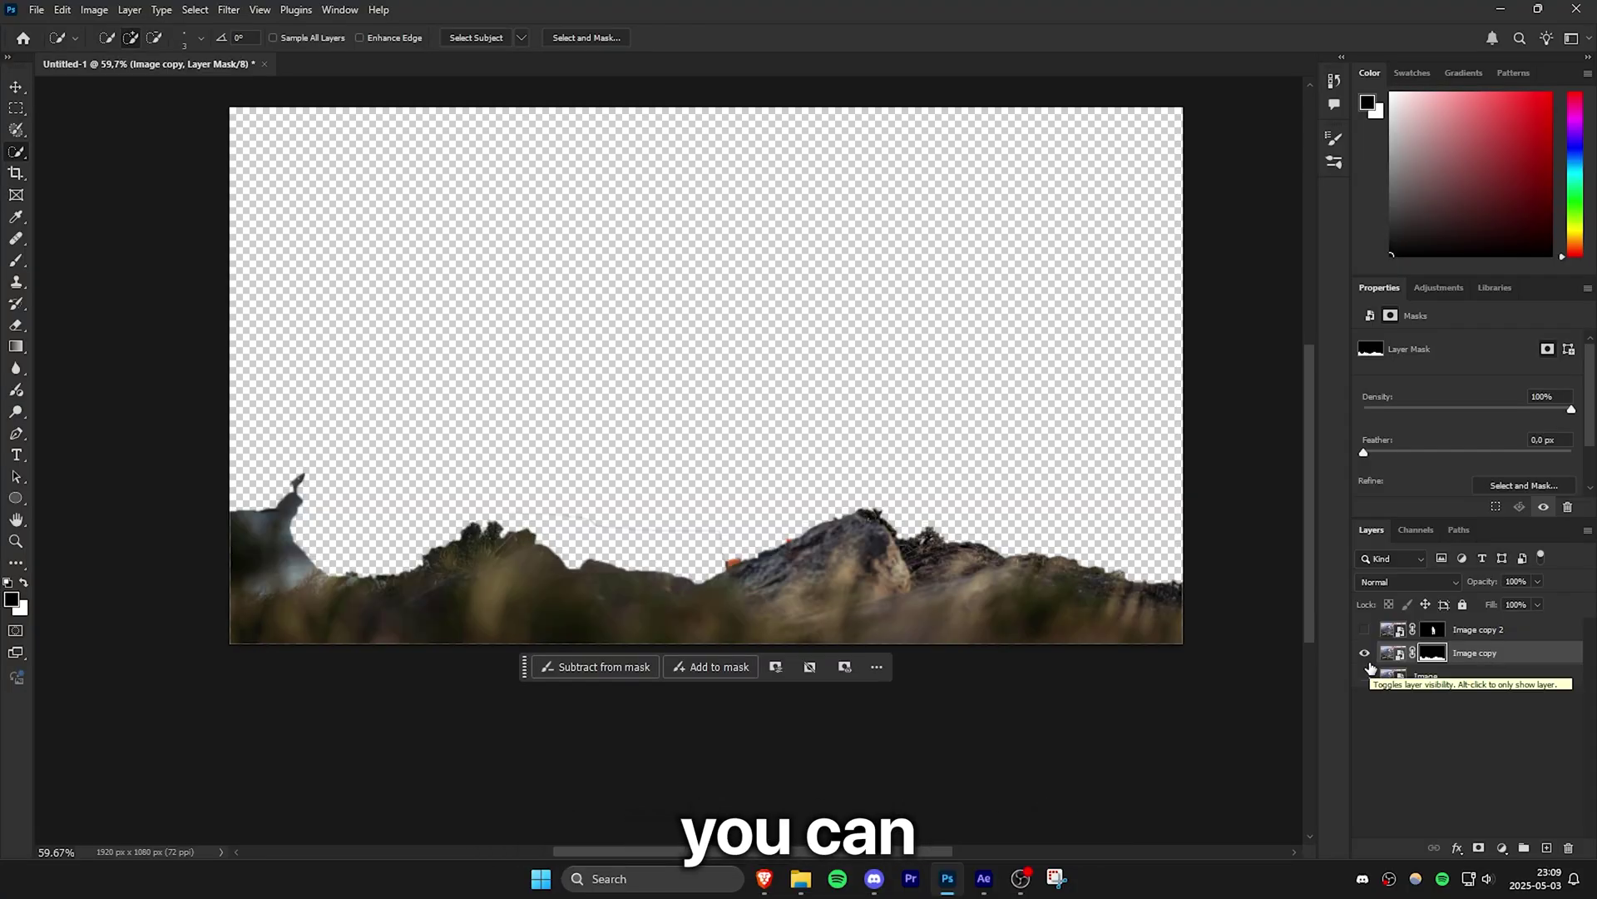
{"action": "scroll", "coordinate": [819, 547], "scroll_direction": "up", "scroll_amount": 3}
{"action": "key", "text": "b"}
{"action": "scroll", "coordinate": [668, 532], "scroll_direction": "up", "scroll_amount": 2}
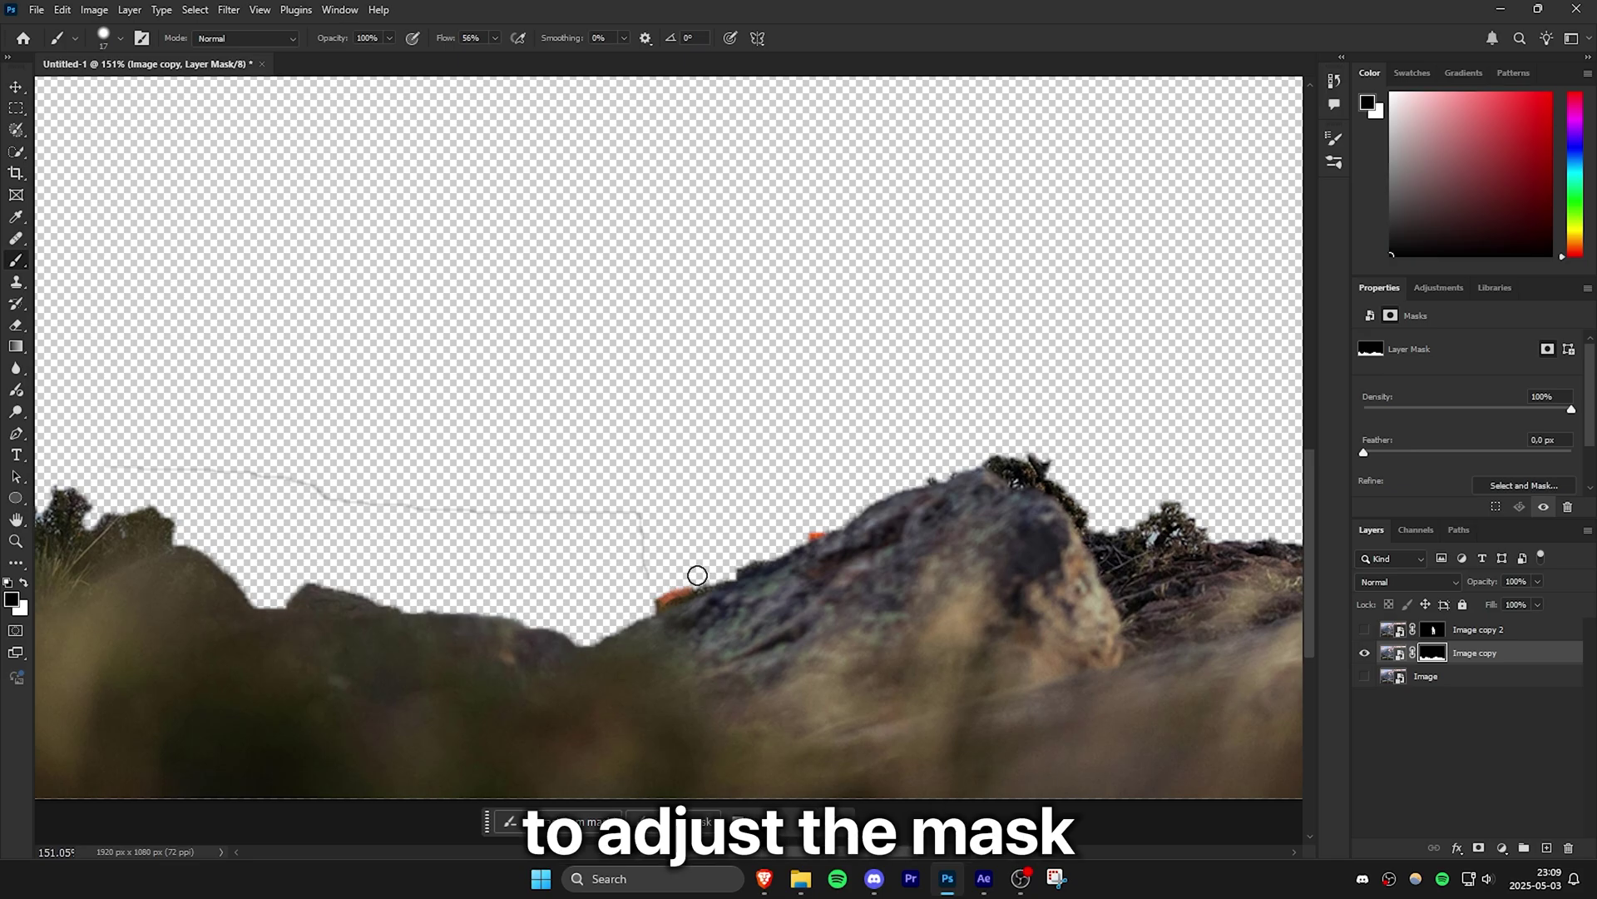
{"action": "scroll", "coordinate": [663, 574], "scroll_direction": "down", "scroll_amount": 2}
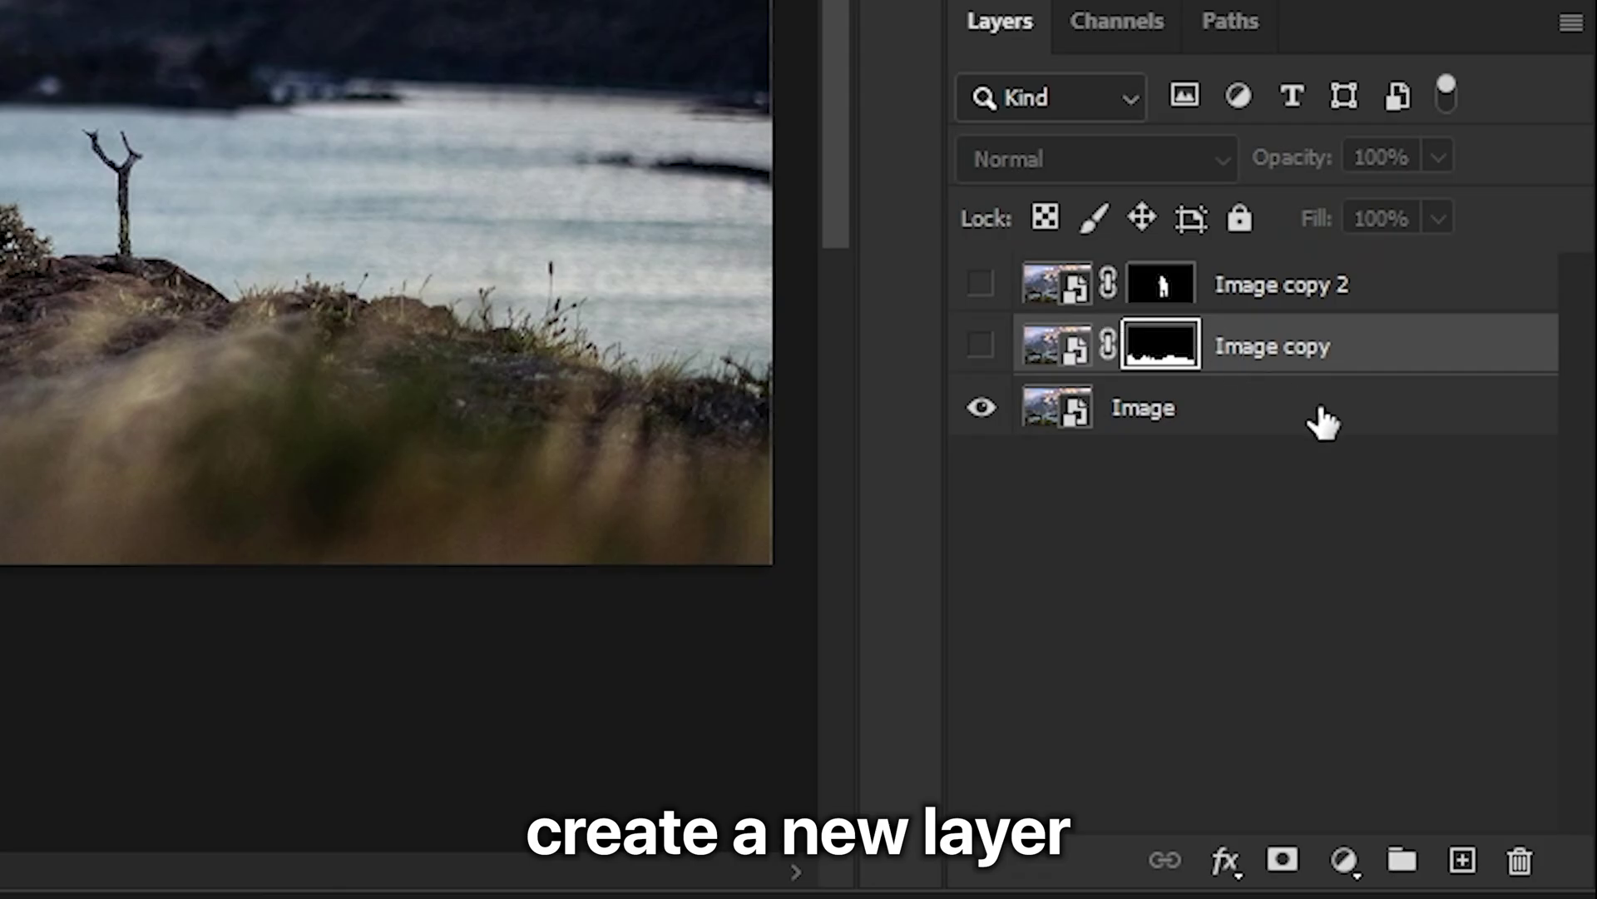
- Add an empty Layer 1 above Image and remove the hiker with the Remove tool
{"action": "left_click", "coordinate": [1490, 679]}
{"action": "left_click", "coordinate": [1463, 860]}
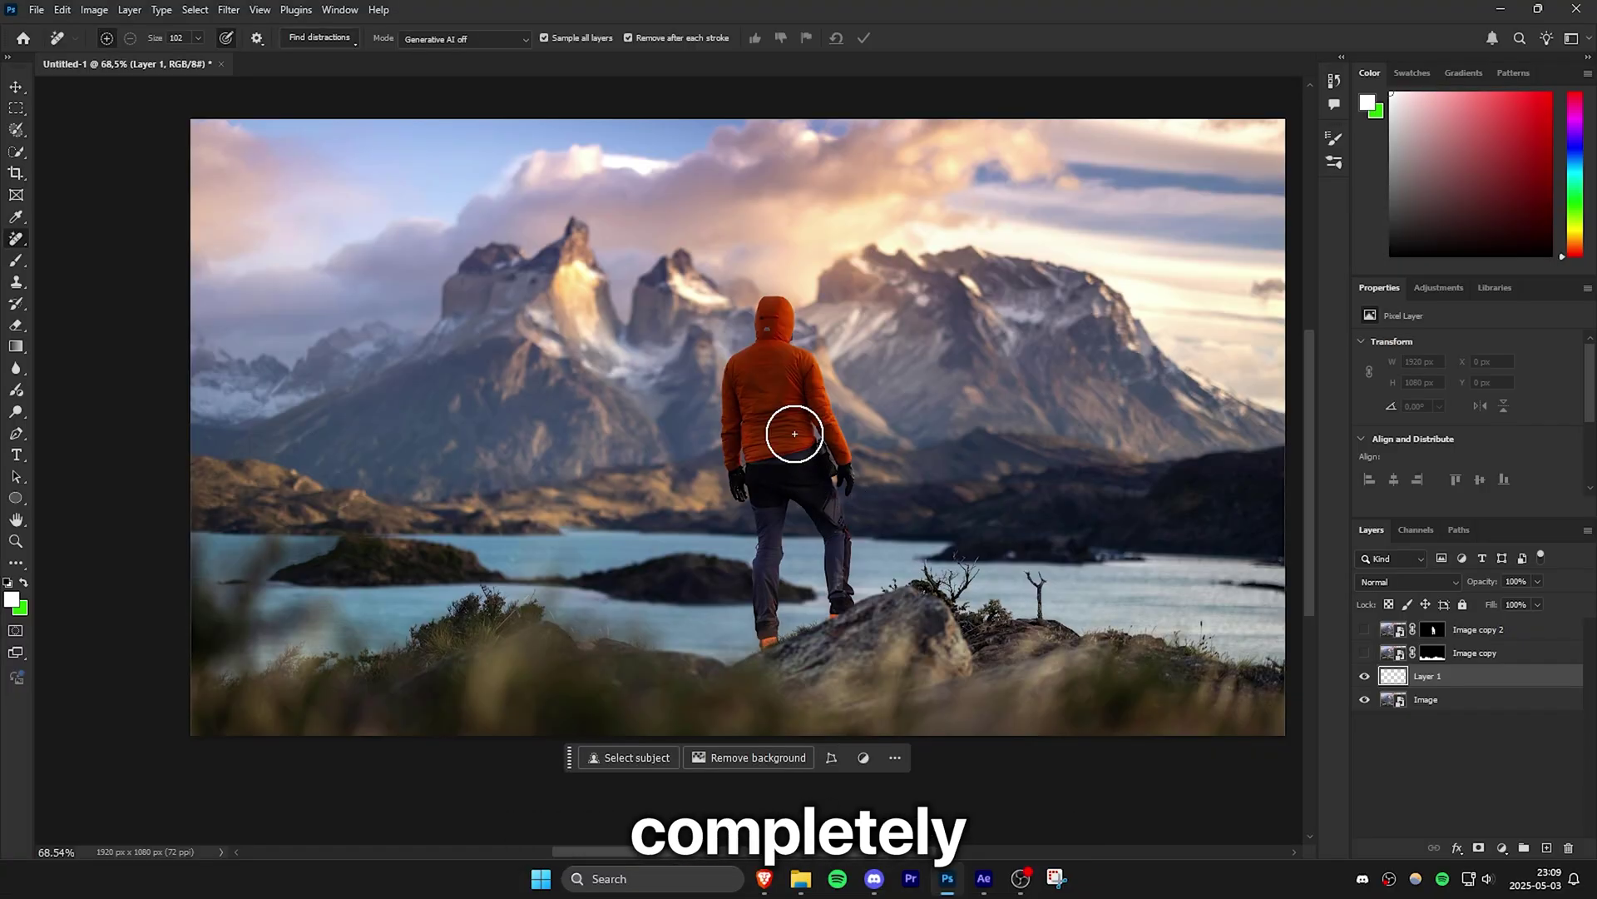
{"action": "mouse_move", "coordinate": [778, 316]}
{"action": "left_mouse_down"}
{"action": "mouse_move", "coordinate": [738, 399]}
{"action": "mouse_move", "coordinate": [739, 451]}
{"action": "left_mouse_up"}
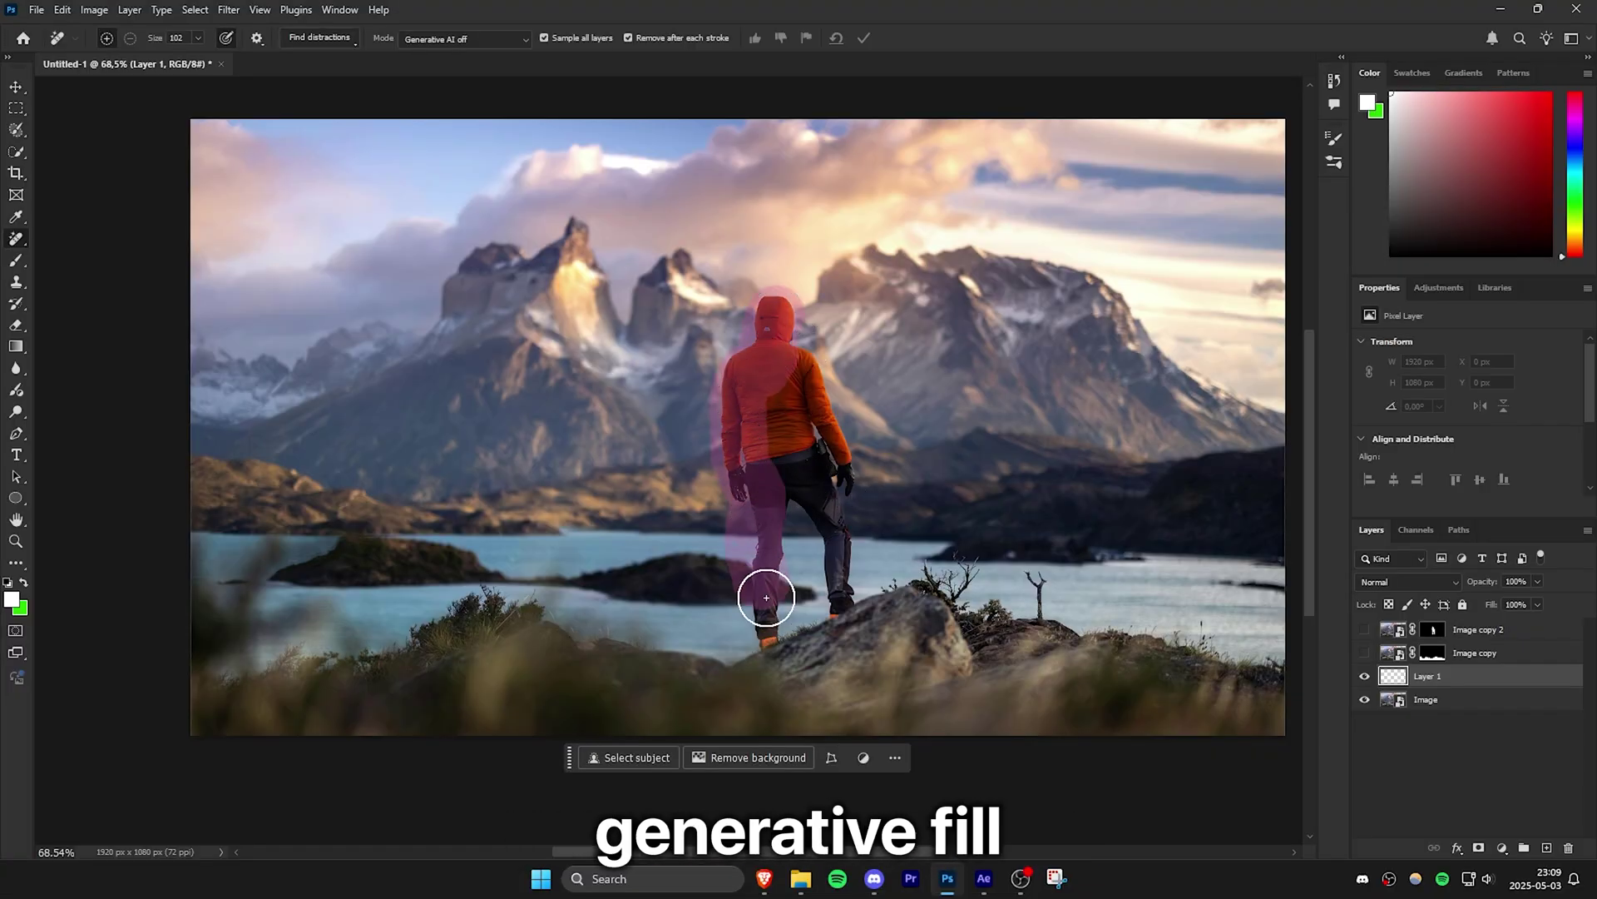
{"action": "mouse_move", "coordinate": [767, 597]}
{"action": "left_mouse_down"}
{"action": "mouse_move", "coordinate": [766, 623]}
{"action": "mouse_move", "coordinate": [827, 474]}
{"action": "mouse_move", "coordinate": [801, 366]}
{"action": "left_mouse_up"}
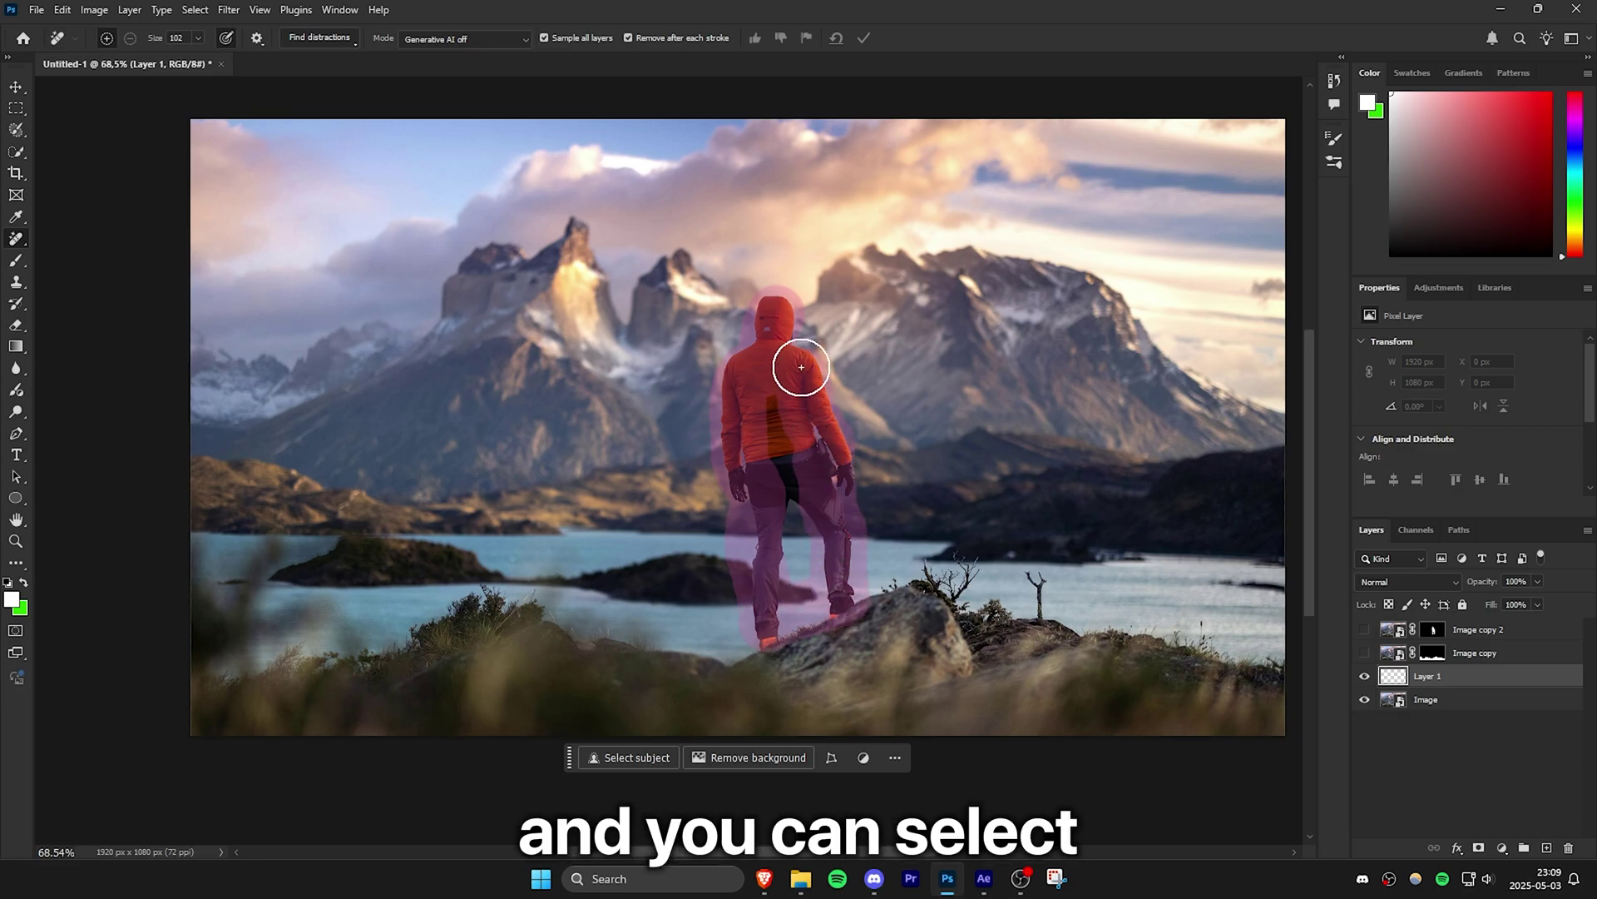
{"action": "left_click_drag", "start_coordinate": [793, 534], "coordinate": [788, 563]}
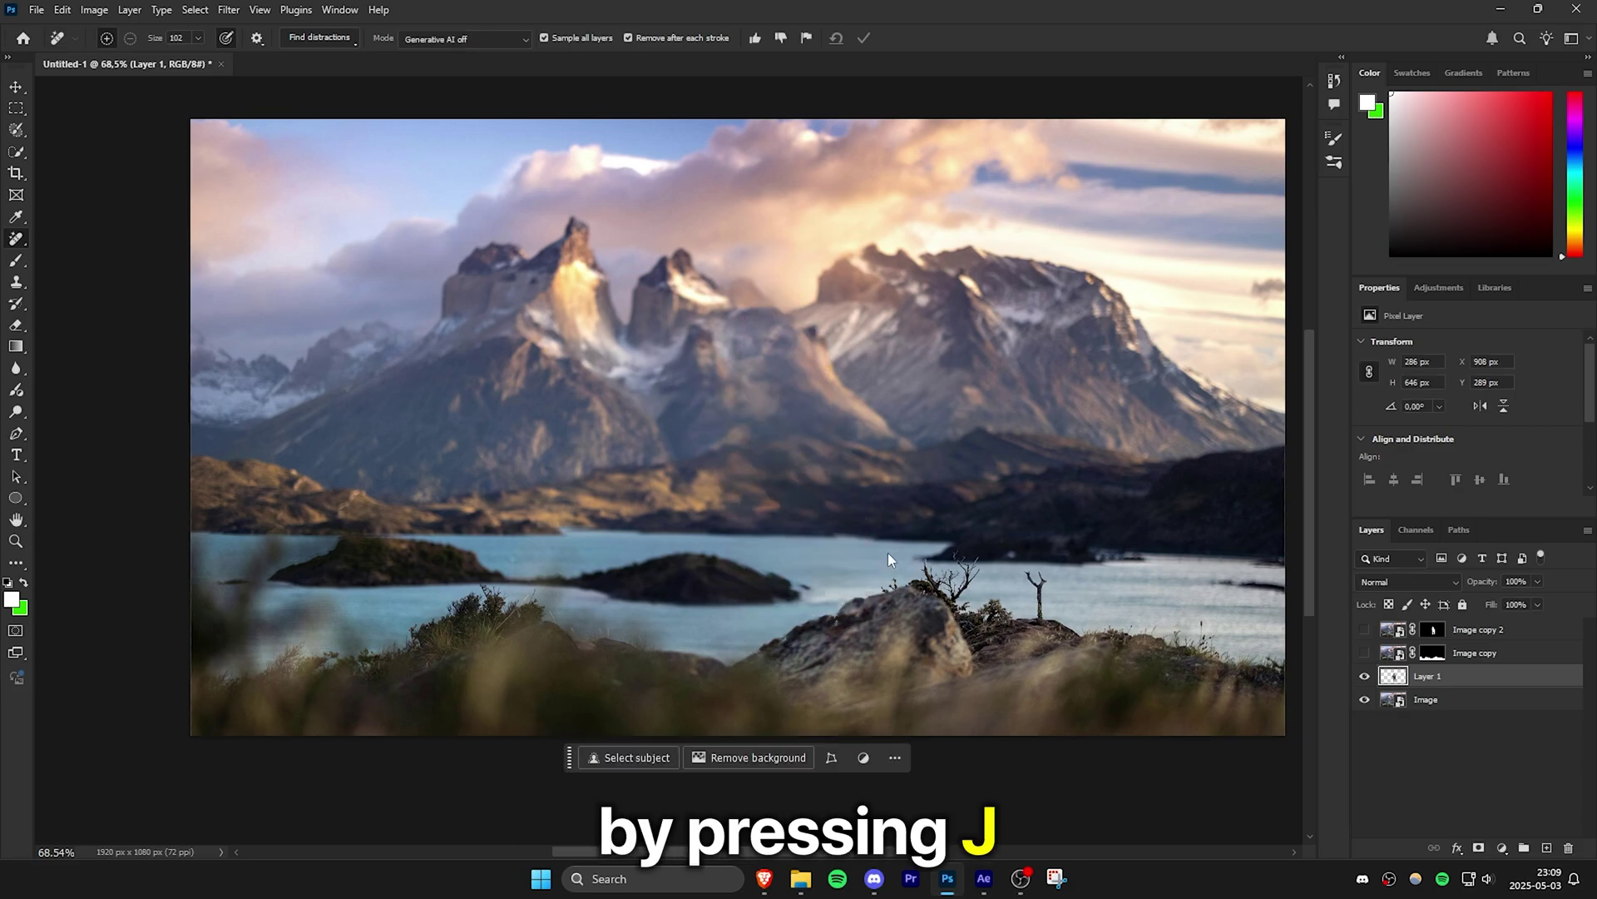
- Erase the foreground grass and lower-left rocks, leaving only lake, mountains and sky
{"action": "left_click_drag", "start_coordinate": [953, 622], "coordinate": [908, 613]}
{"action": "left_click_drag", "start_coordinate": [908, 613], "coordinate": [856, 531]}
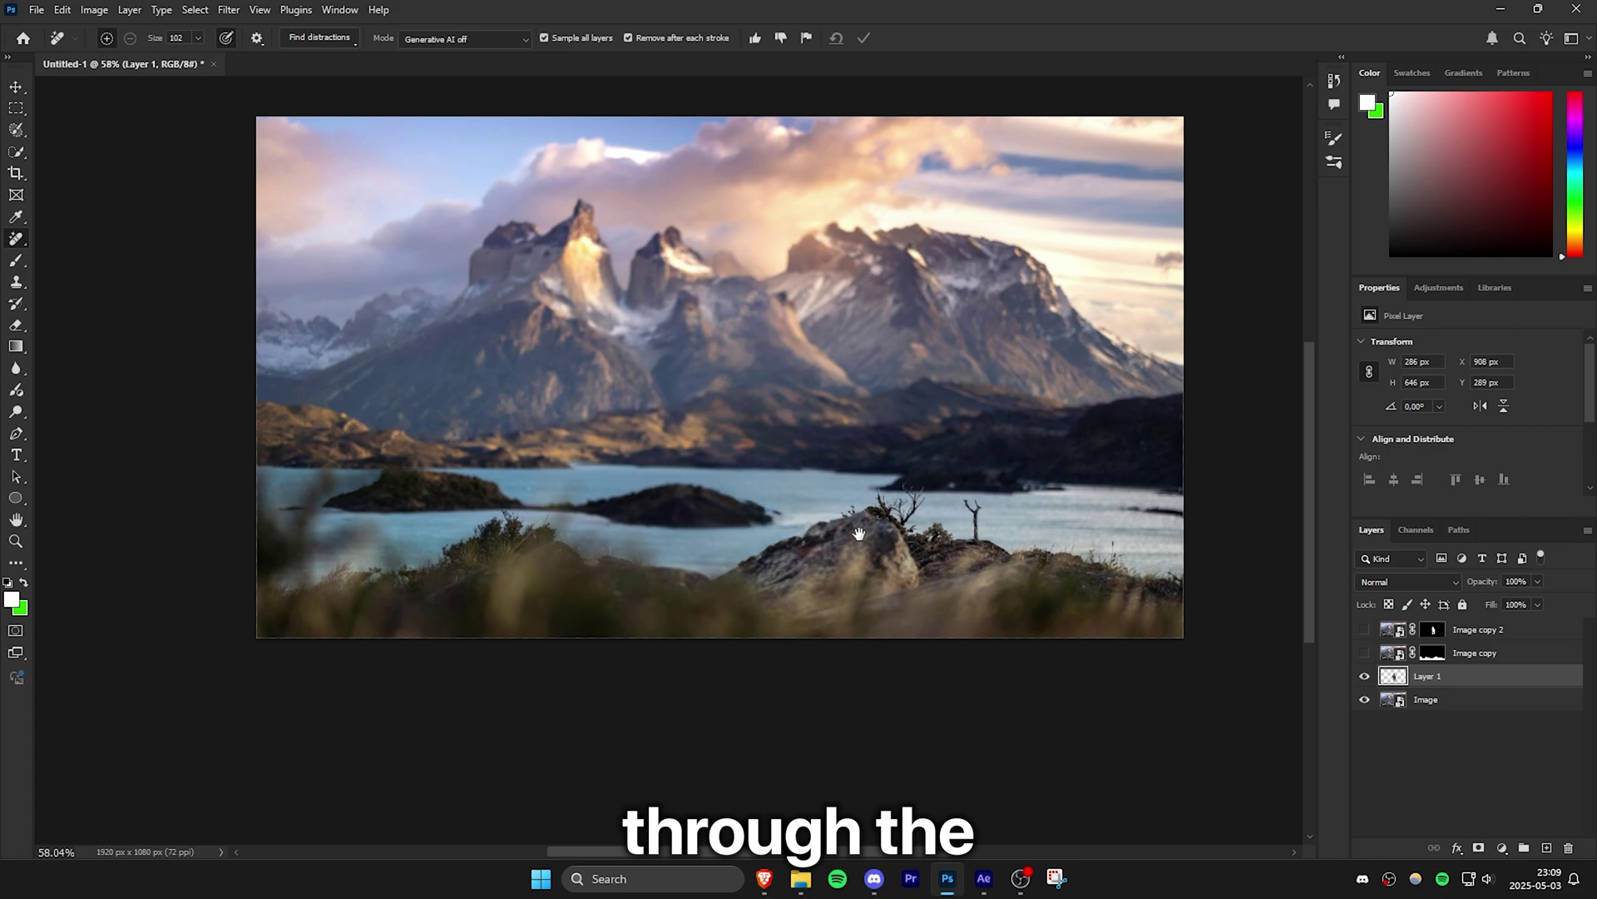
{"action": "mouse_move", "coordinate": [1052, 568]}
{"action": "left_mouse_down"}
{"action": "mouse_move", "coordinate": [791, 538]}
{"action": "mouse_move", "coordinate": [356, 589]}
{"action": "mouse_move", "coordinate": [451, 621]}
{"action": "mouse_move", "coordinate": [1014, 591]}
{"action": "mouse_move", "coordinate": [951, 658]}
{"action": "mouse_move", "coordinate": [286, 538]}
{"action": "mouse_move", "coordinate": [422, 551]}
{"action": "mouse_move", "coordinate": [394, 598]}
{"action": "left_mouse_up"}
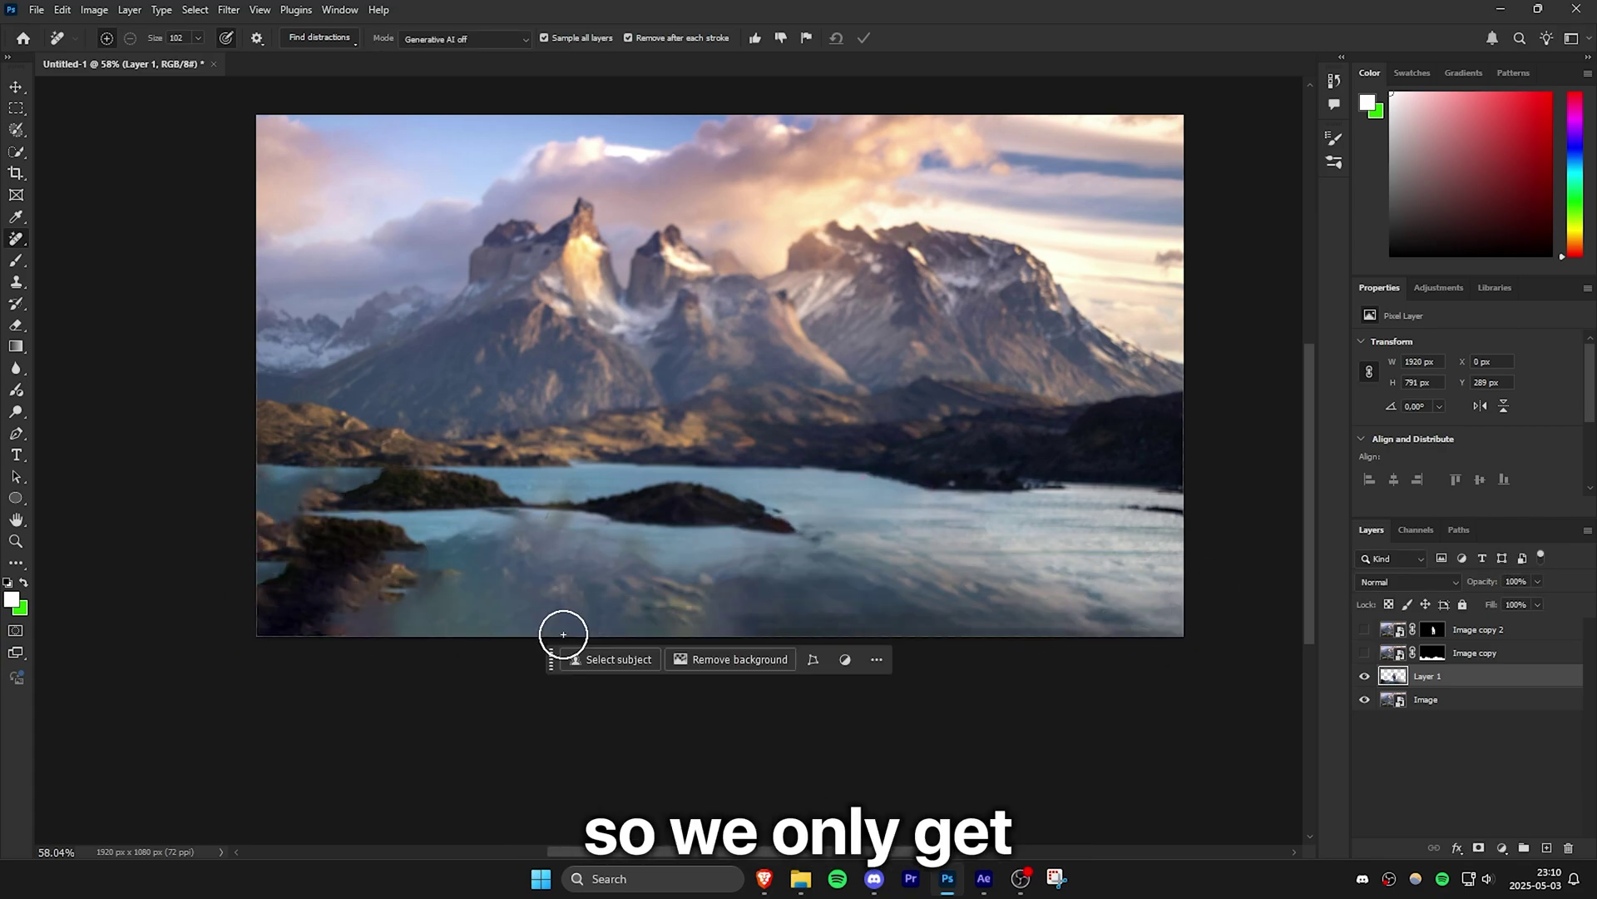
{"action": "left_click_drag", "start_coordinate": [560, 634], "coordinate": [260, 534]}
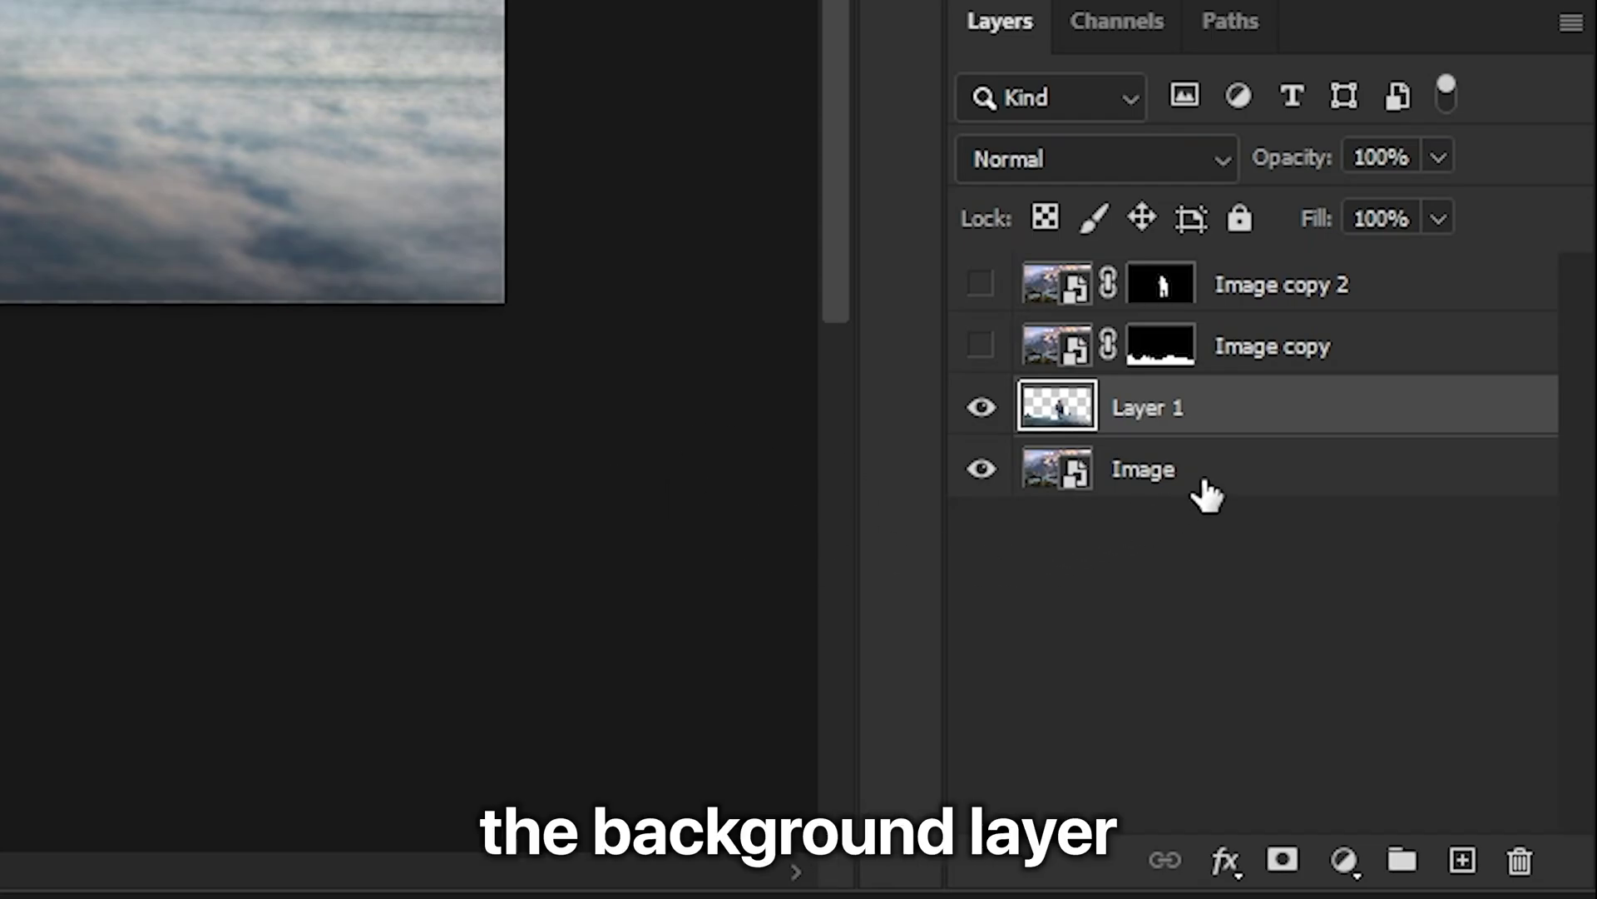
- Convert Image and Layer 1 into one smart object and make both cutout layers visible again
{"action": "left_click", "coordinate": [1205, 491], "text": "ctrl"}
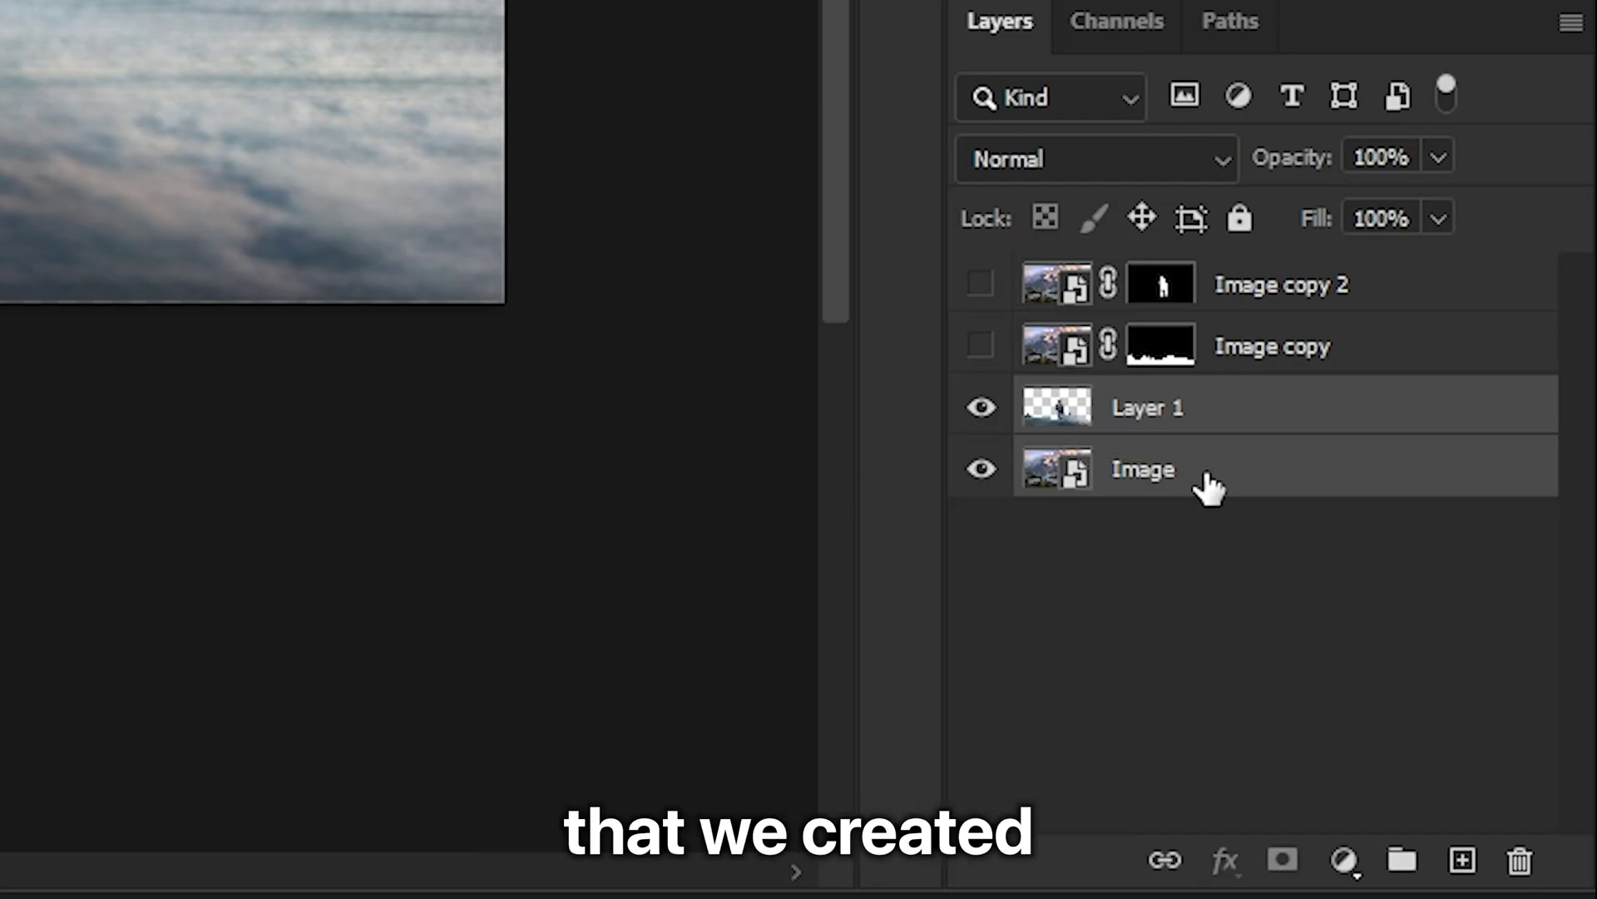
{"action": "right_click", "coordinate": [1208, 487]}
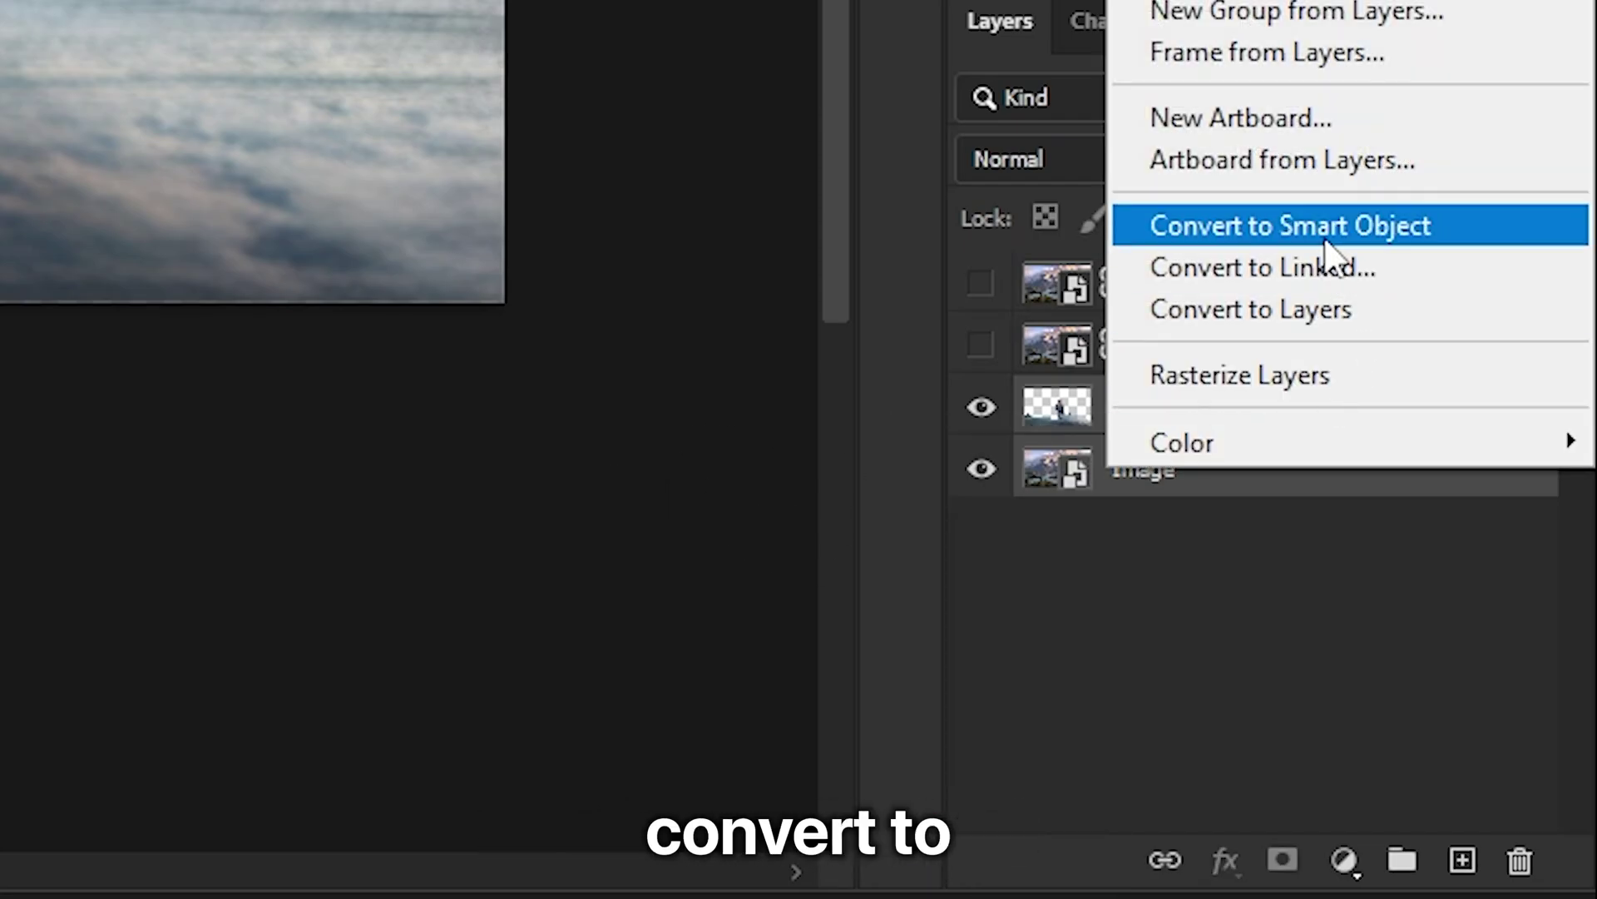
{"action": "left_click", "coordinate": [1325, 242]}
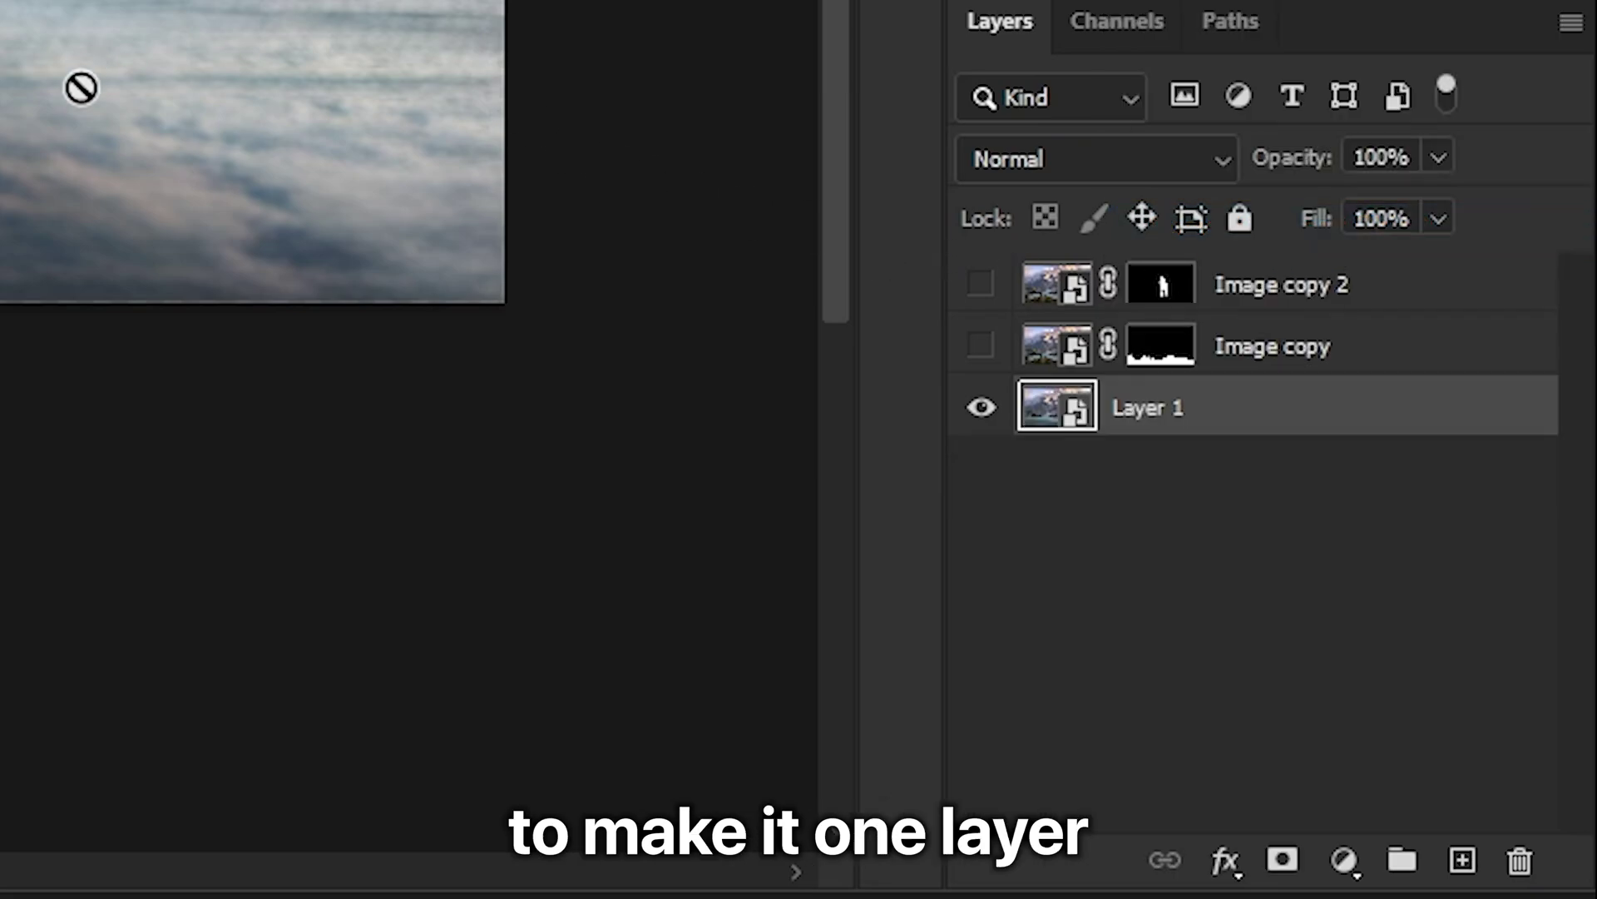
{"action": "left_click", "coordinate": [983, 346]}
{"action": "left_click", "coordinate": [983, 284]}
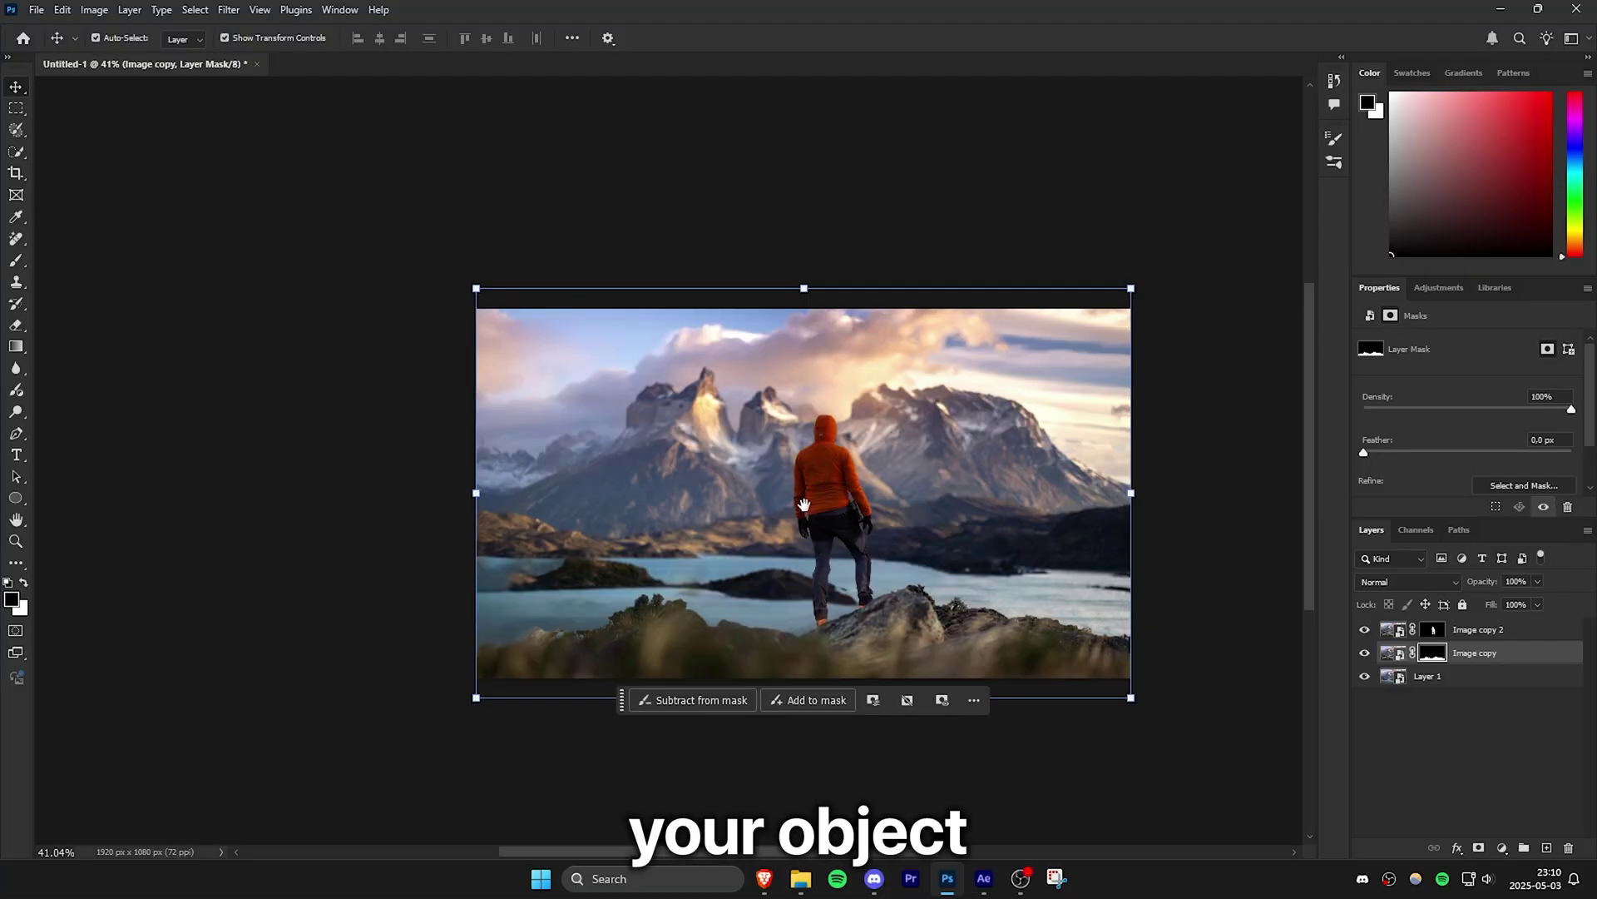
- Save the layered file as 'parllax' and close Photoshop
{"action": "left_click", "coordinate": [36, 9]}
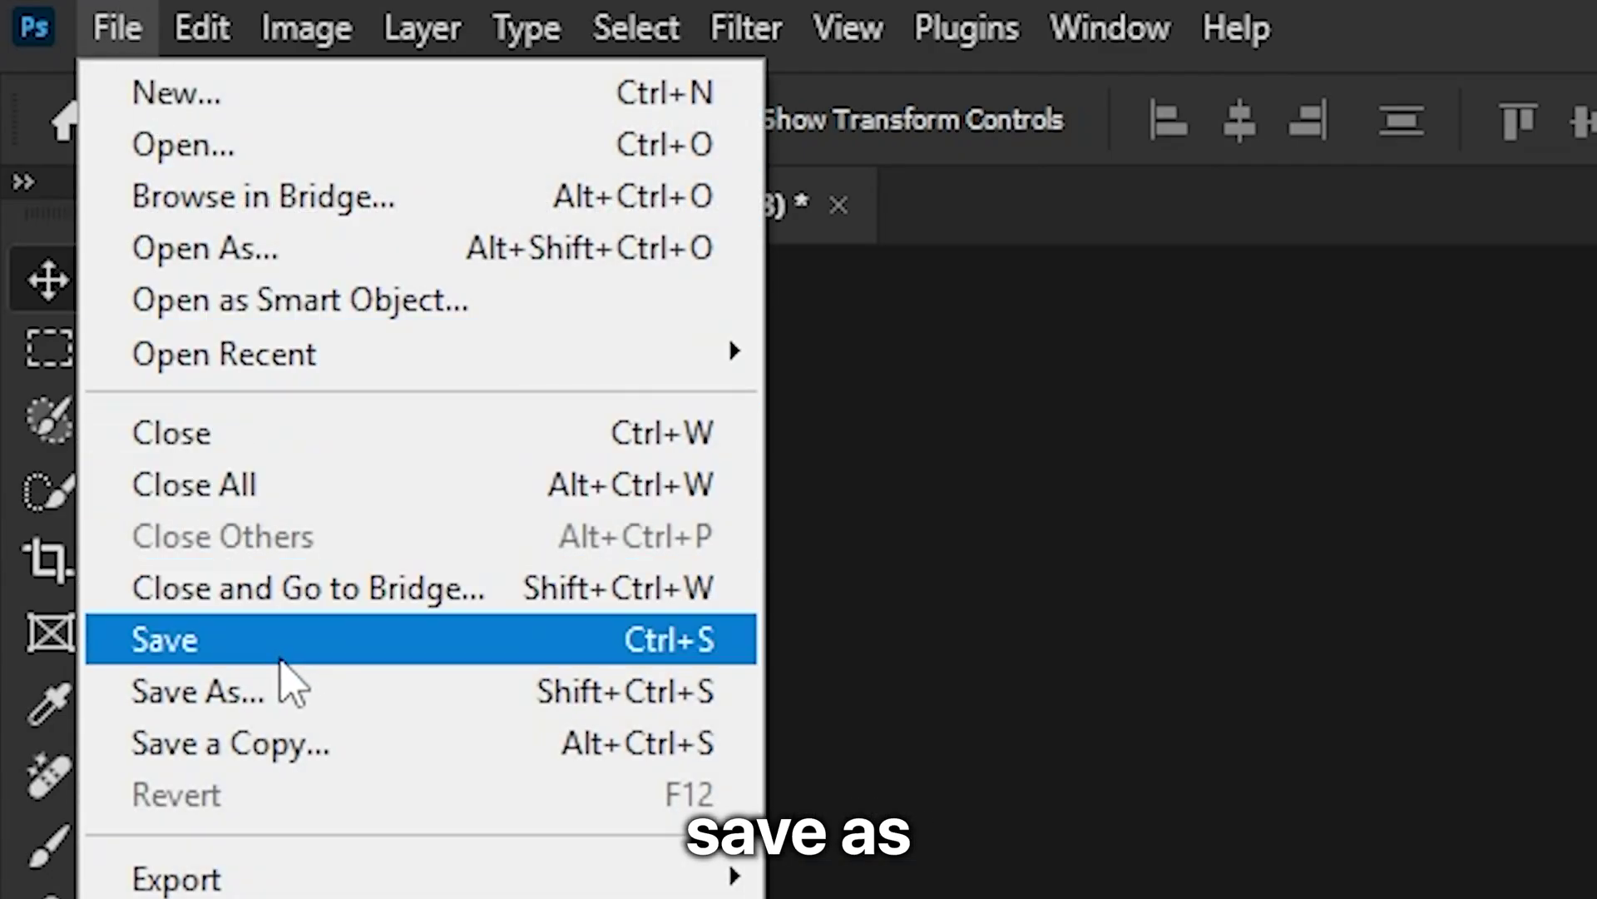
{"action": "left_click", "coordinate": [104, 216]}
{"action": "type", "text": "parllax"}
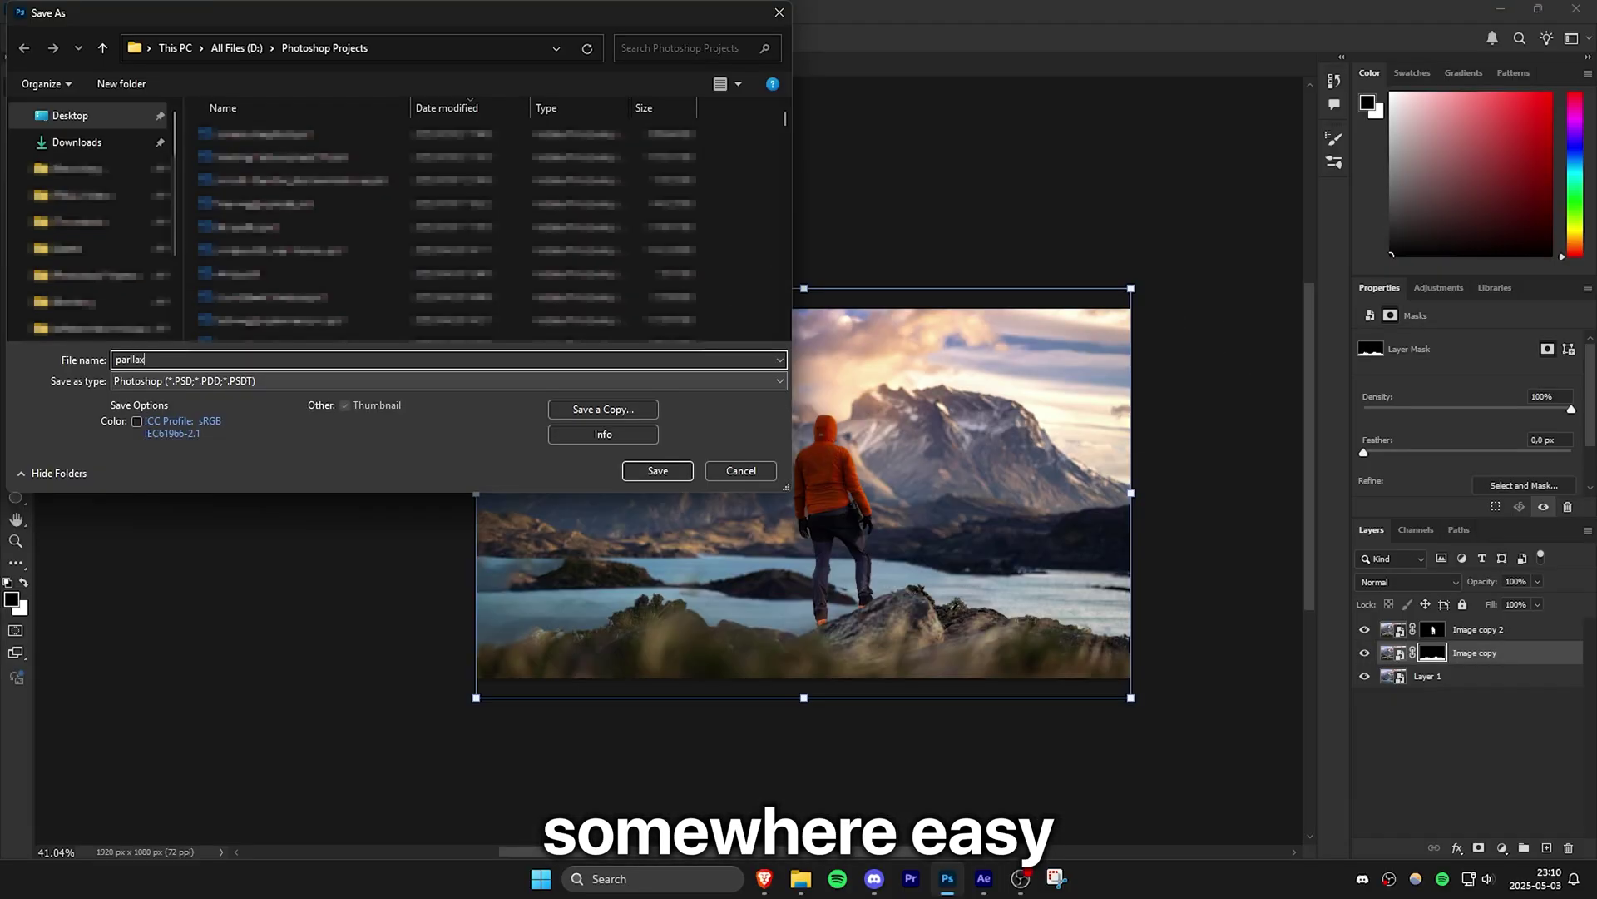
{"action": "key", "text": "Return"}
{"action": "left_click", "coordinate": [1593, 10]}
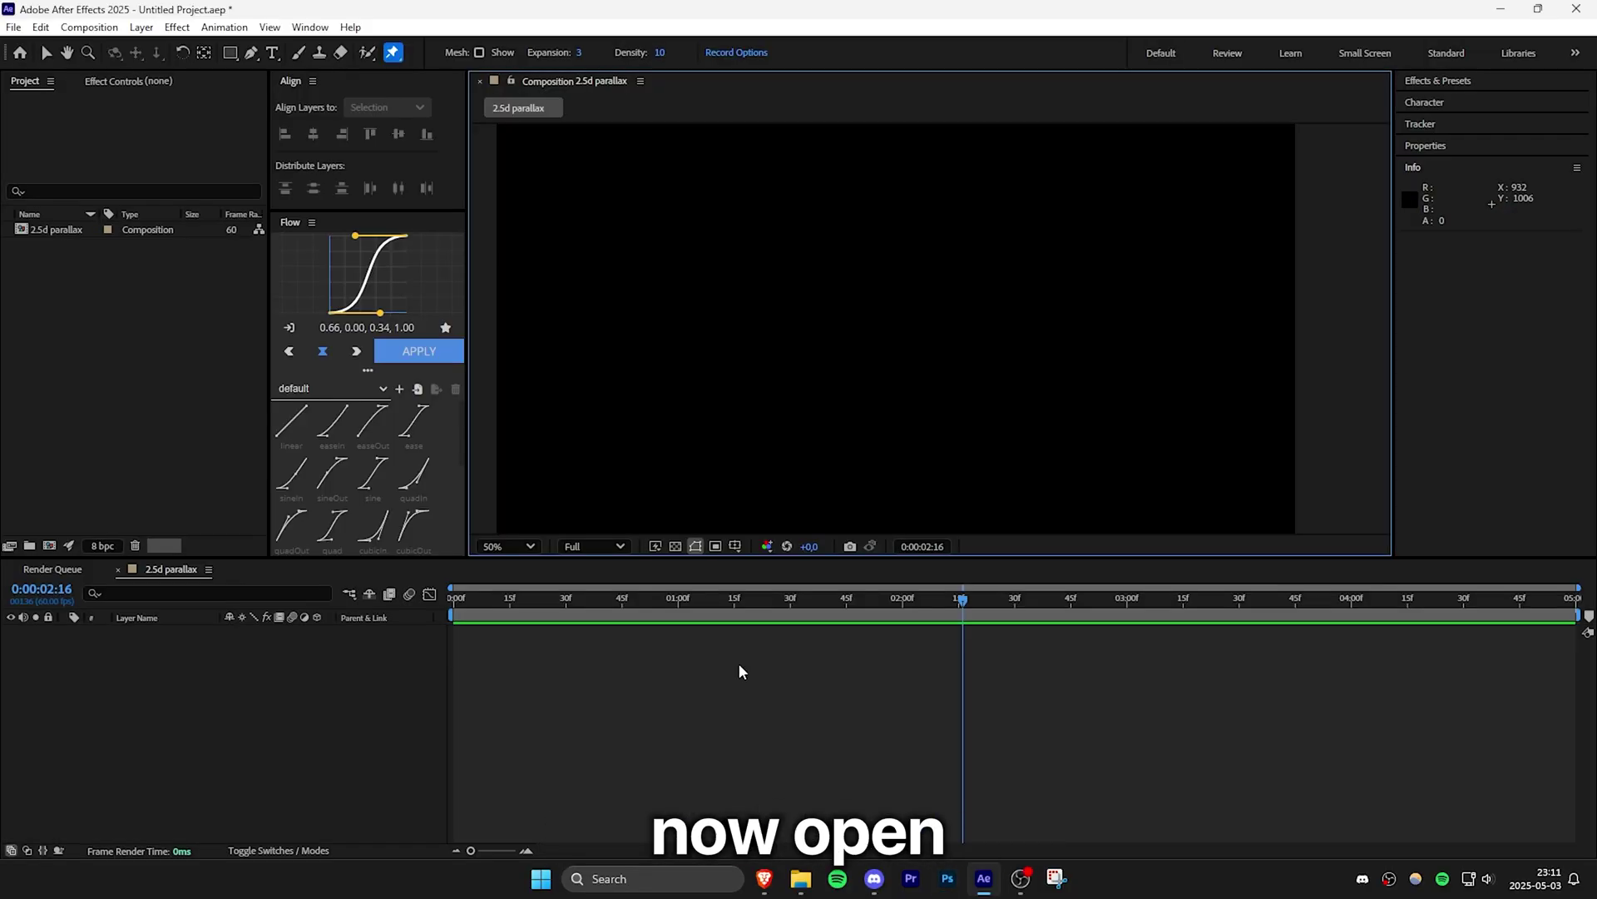
- Import parallax ae.psd as a composition with editable layer styles
{"action": "left_click_drag", "start_coordinate": [739, 662], "coordinate": [102, 348]}
{"action": "left_click", "coordinate": [823, 334]}
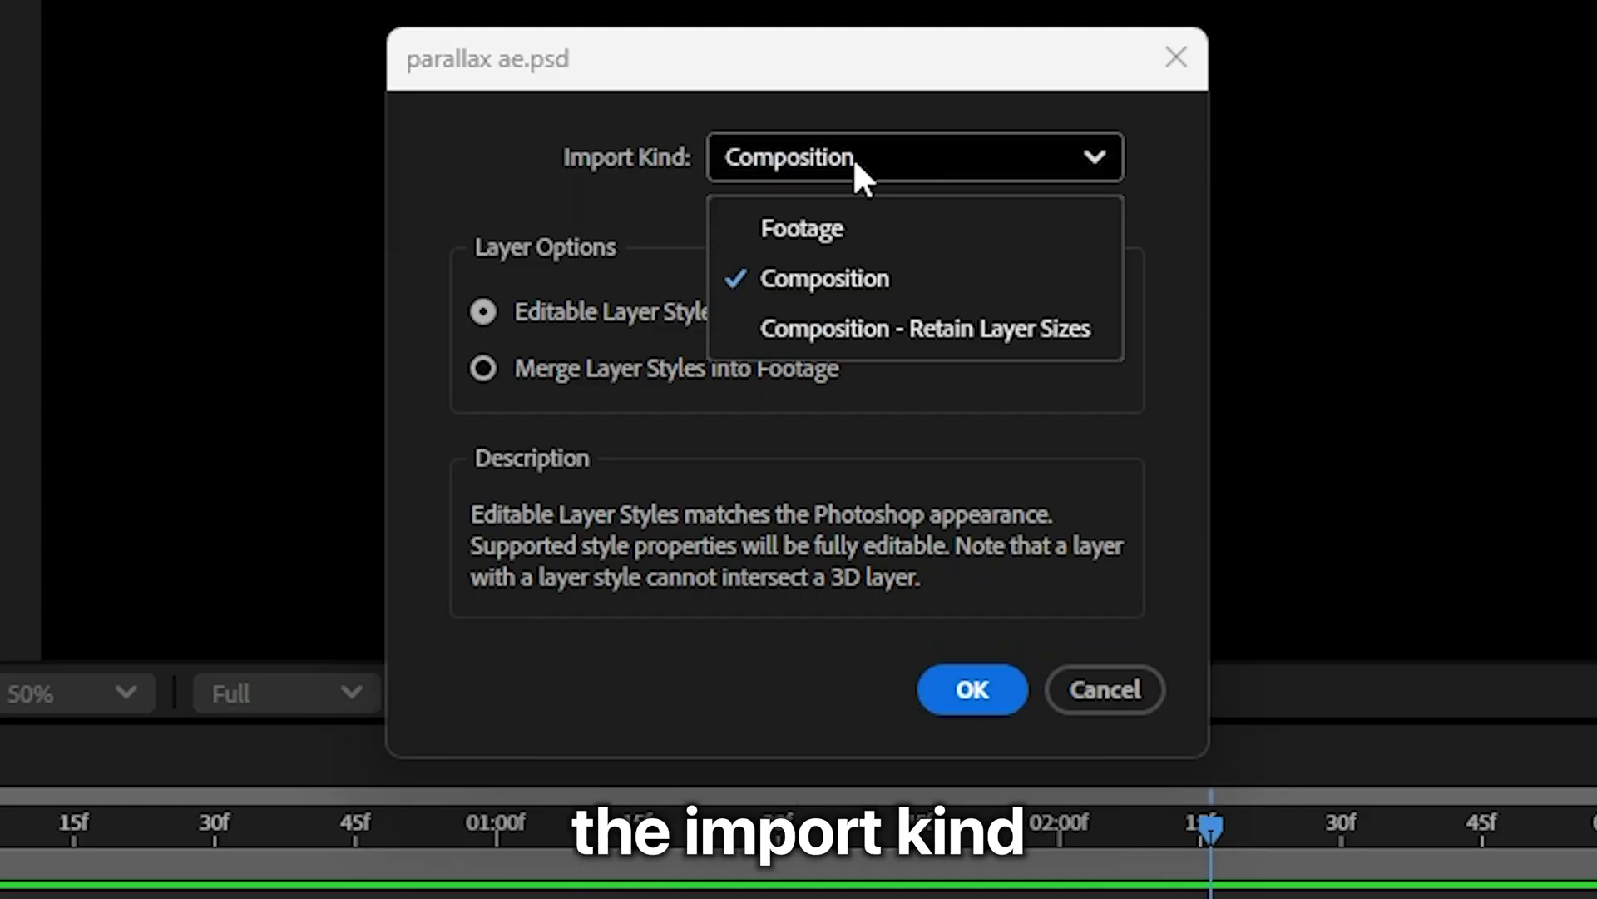
{"action": "left_click", "coordinate": [848, 270]}
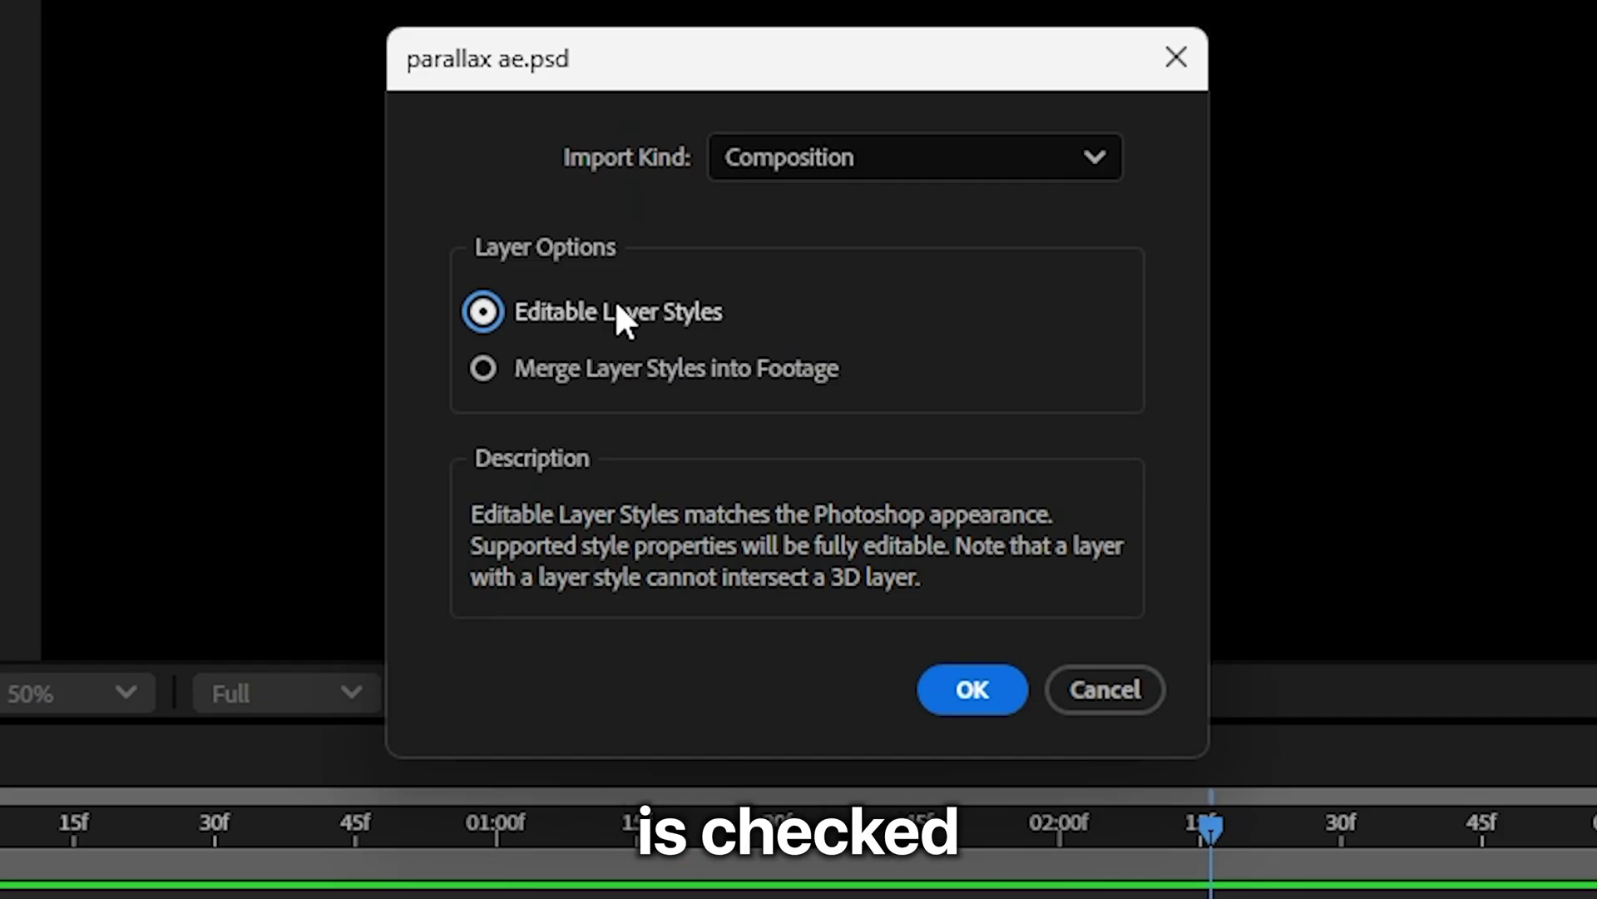
{"action": "left_click", "coordinate": [996, 689]}
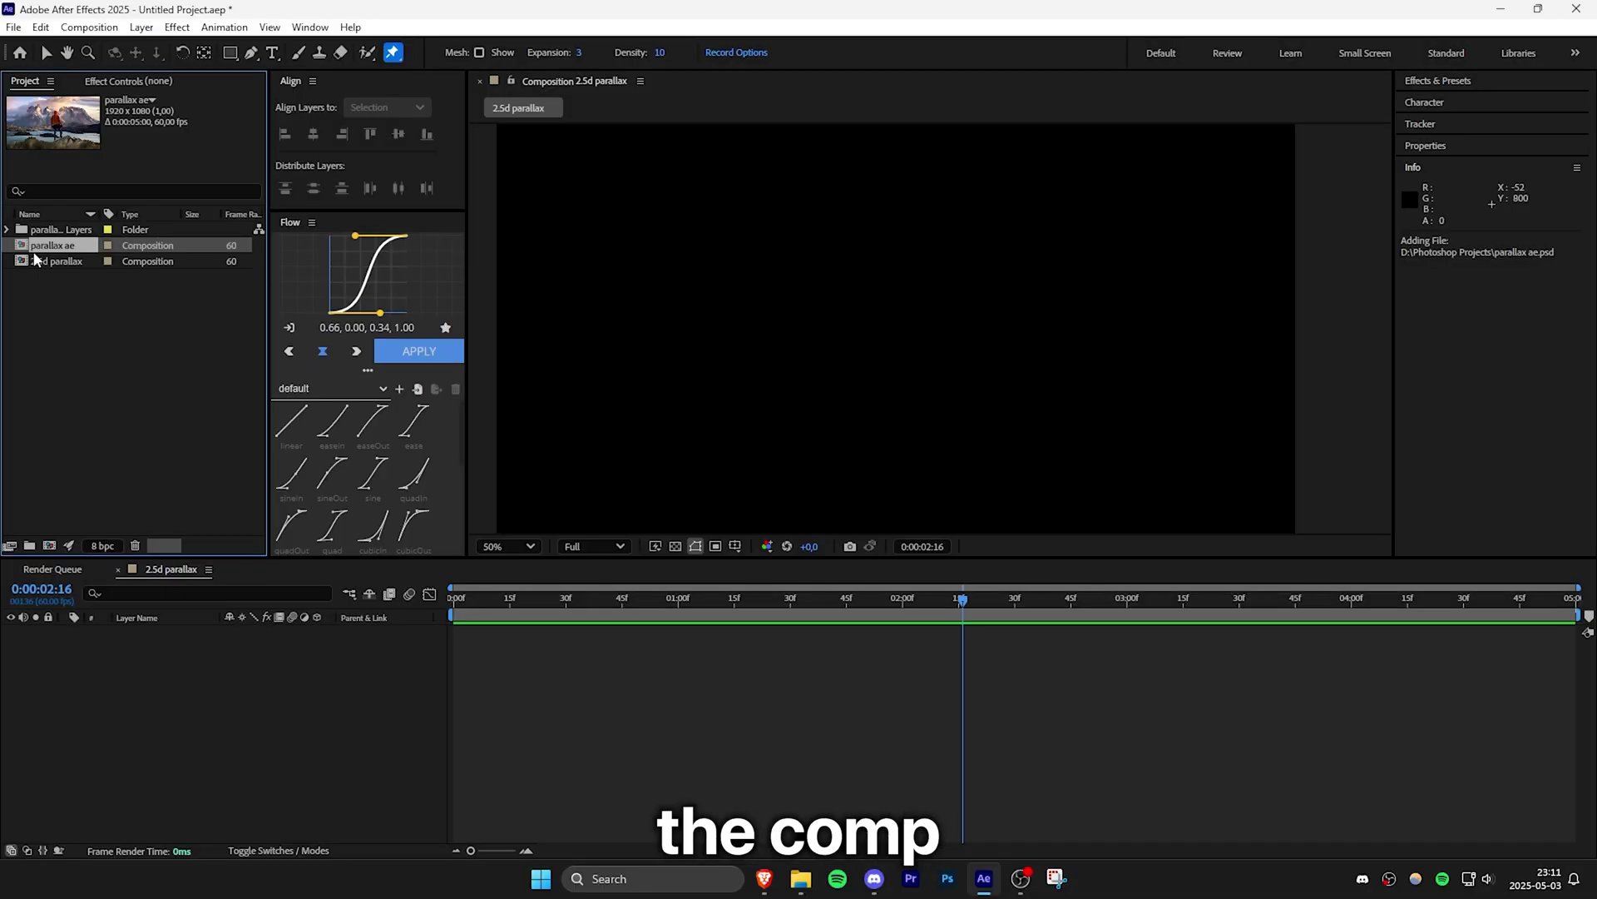
- Add parallax ae to the 2.5d parallax timeline, open it at the start, and make its three layers 3D
{"action": "left_click_drag", "start_coordinate": [457, 638], "coordinate": [459, 638]}
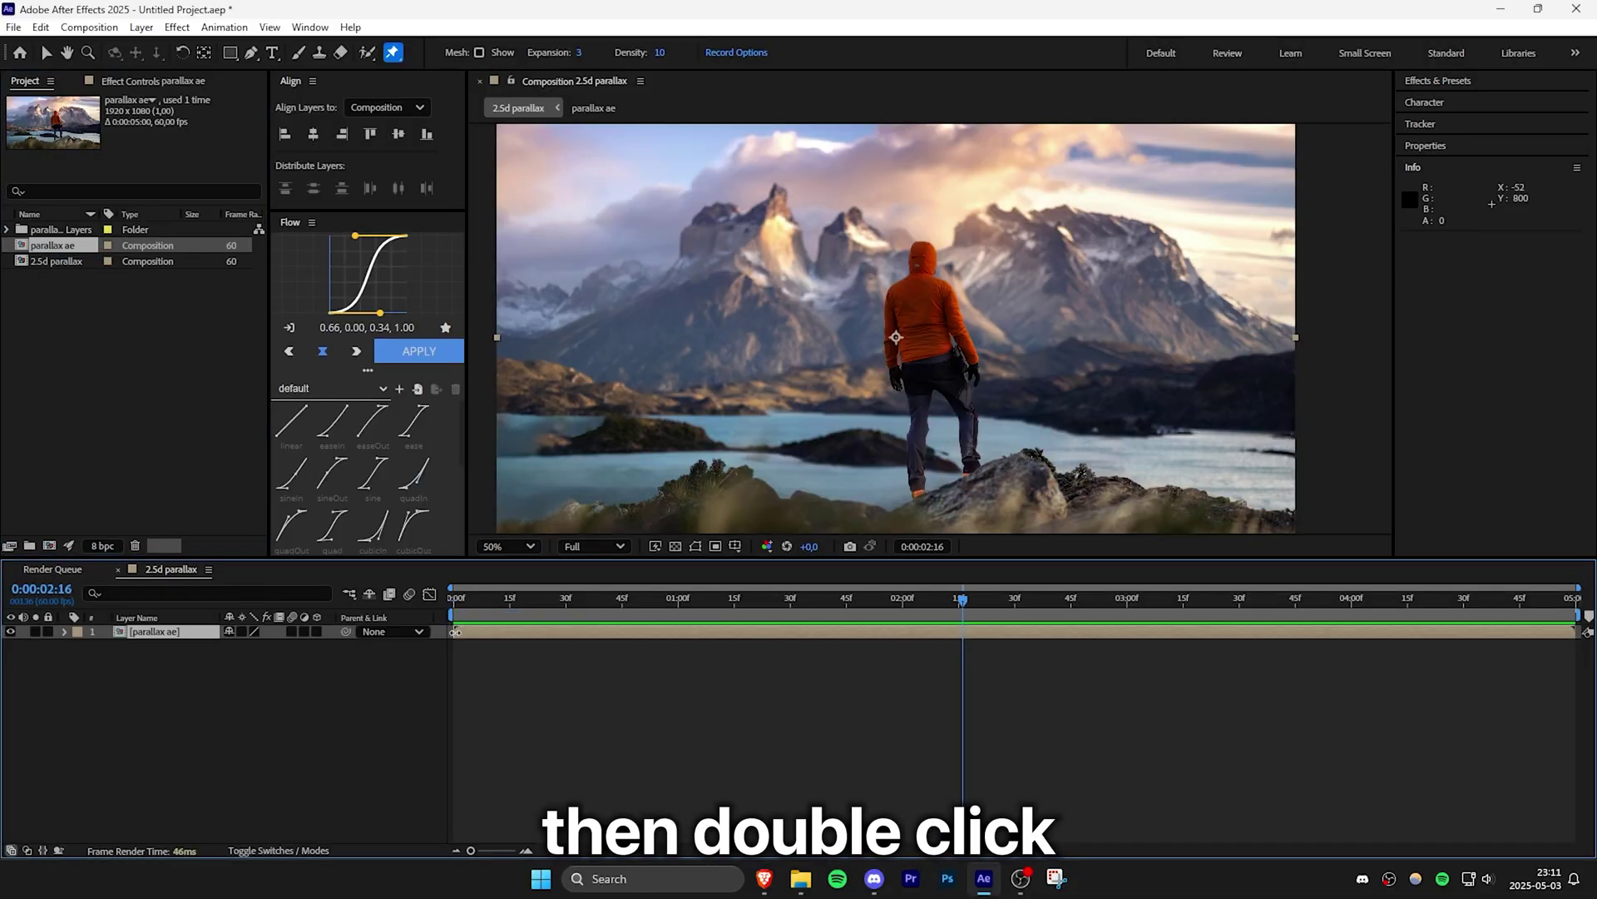
{"action": "double_click", "coordinate": [601, 634]}
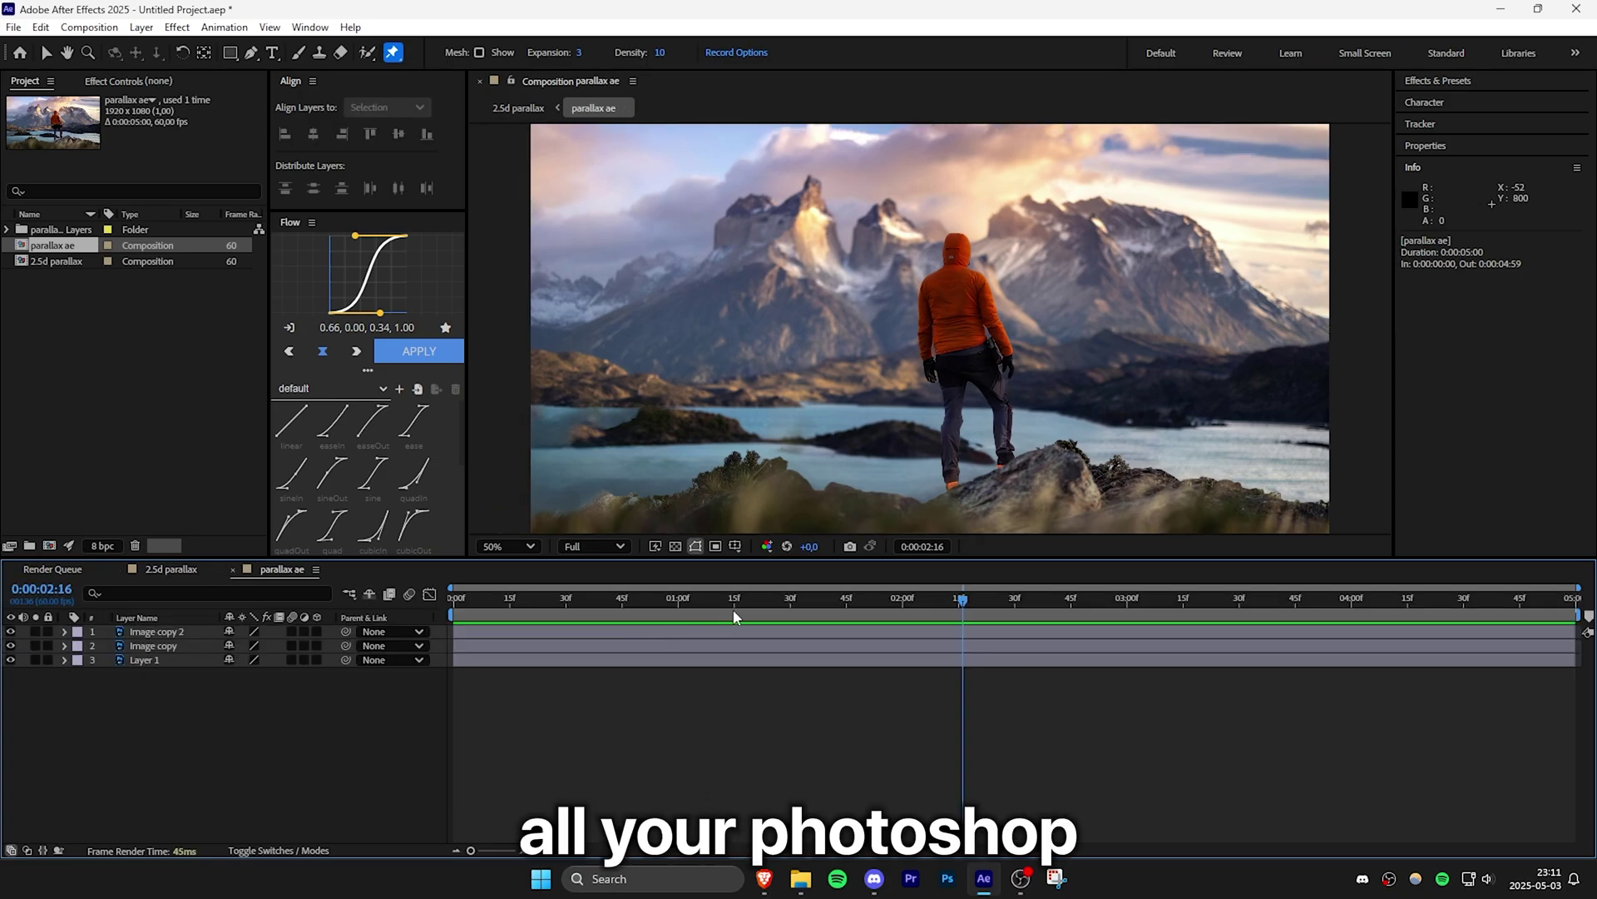
{"action": "key", "text": "Home"}
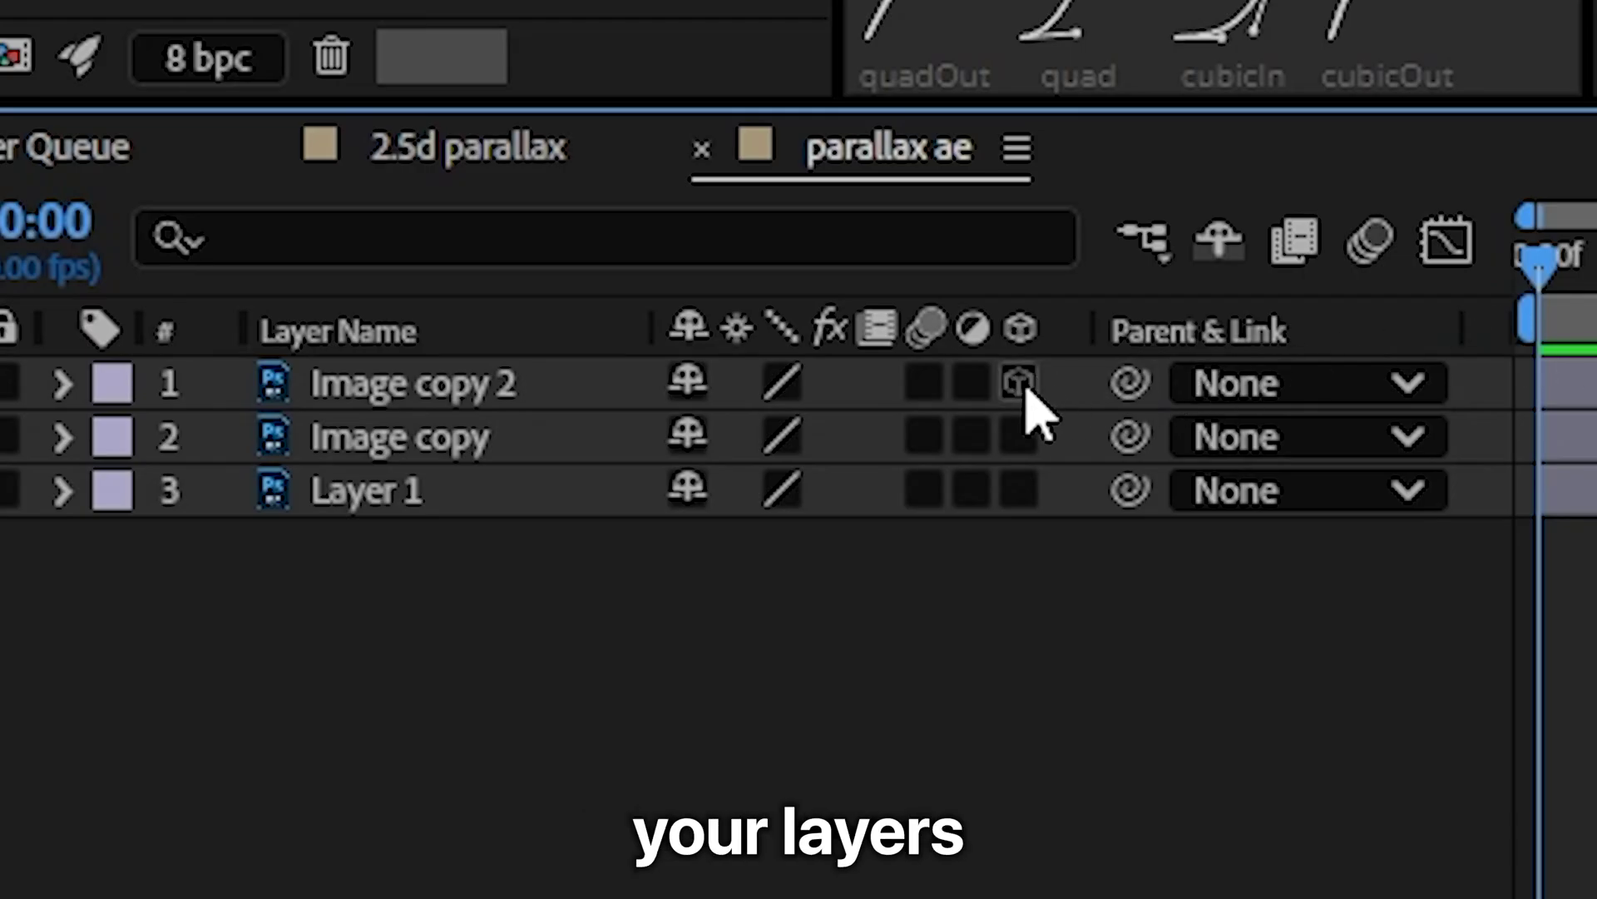
{"action": "left_click_drag", "start_coordinate": [1022, 384], "coordinate": [1021, 495]}
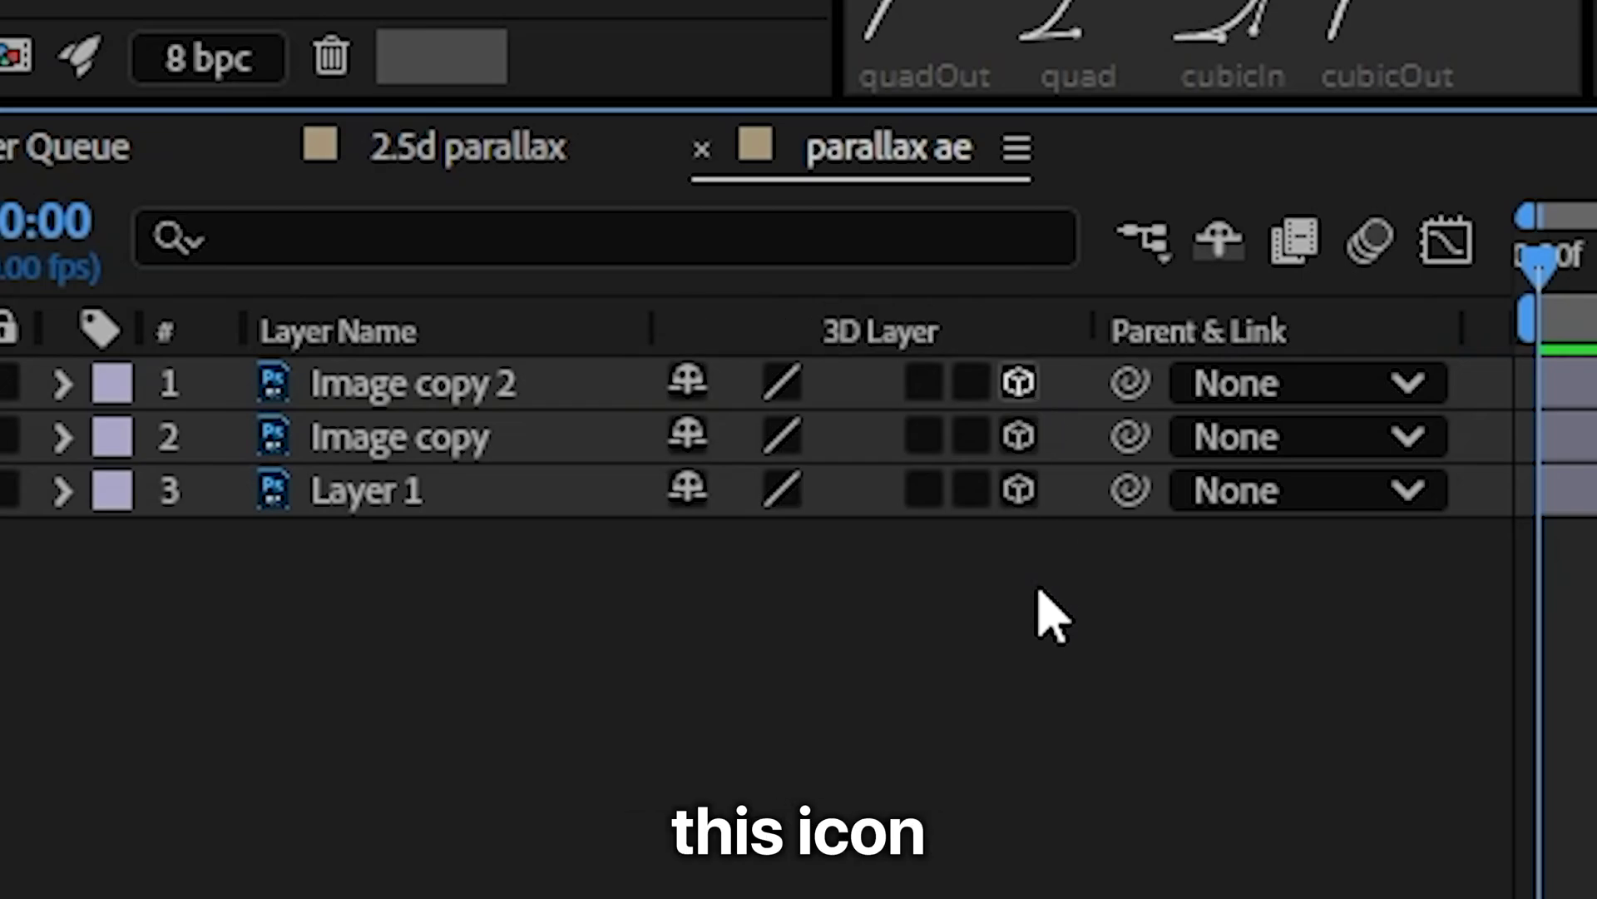
- Add a new 35 mm Camera 1 to the parallax ae comp
{"action": "right_click", "coordinate": [1024, 645]}
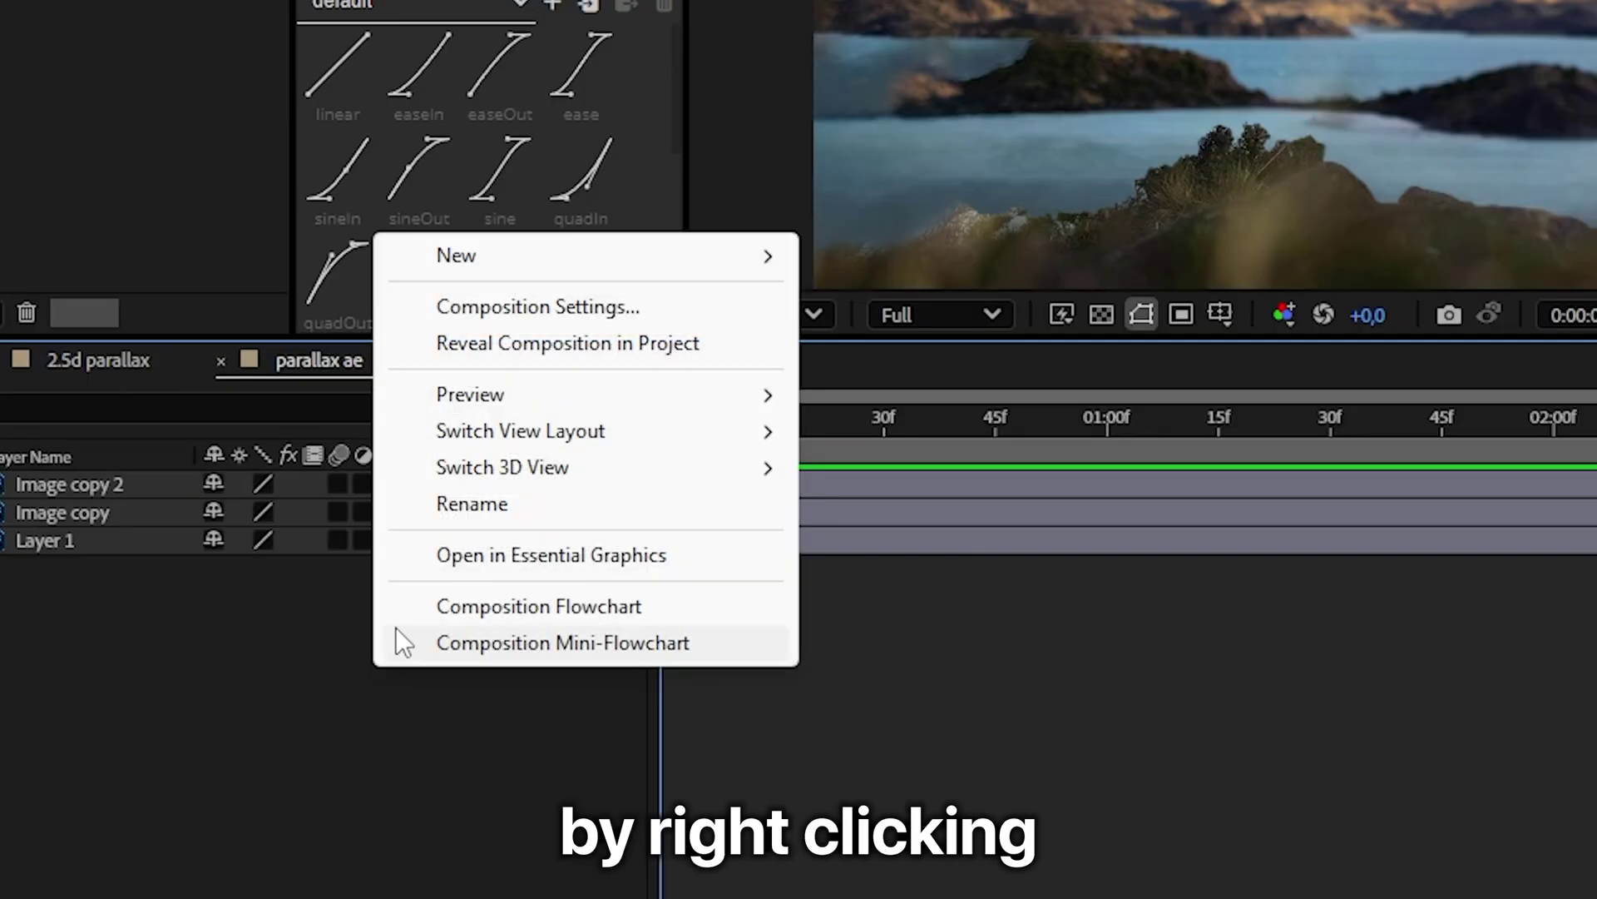
{"action": "mouse_move", "coordinate": [553, 258]}
{"action": "left_click", "coordinate": [1036, 416]}
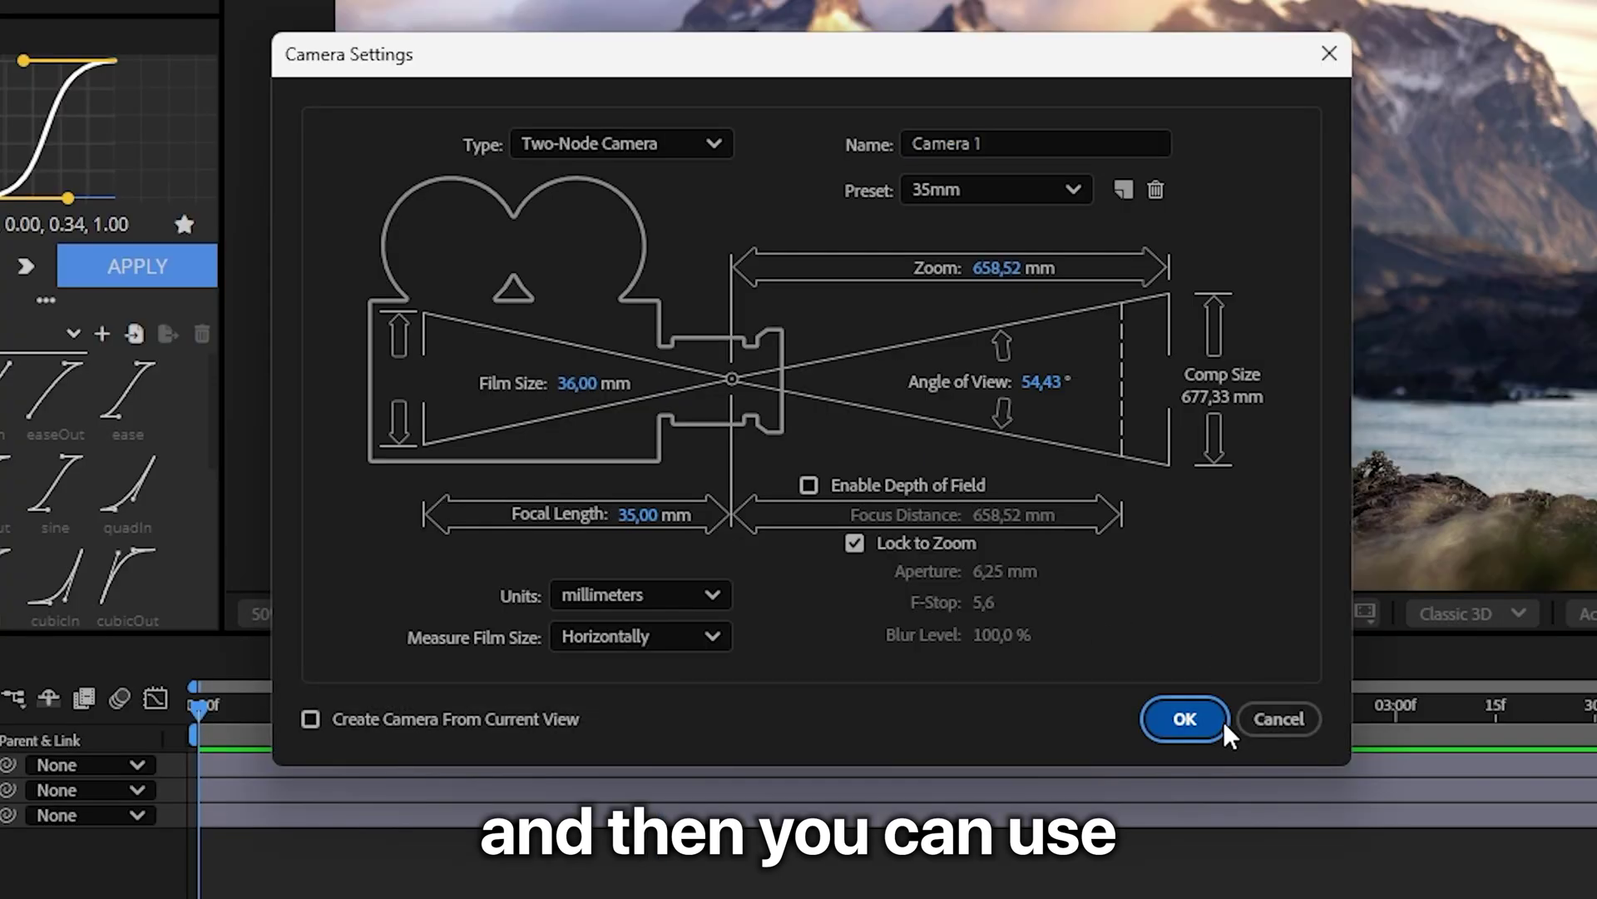
{"action": "left_click", "coordinate": [1223, 721]}
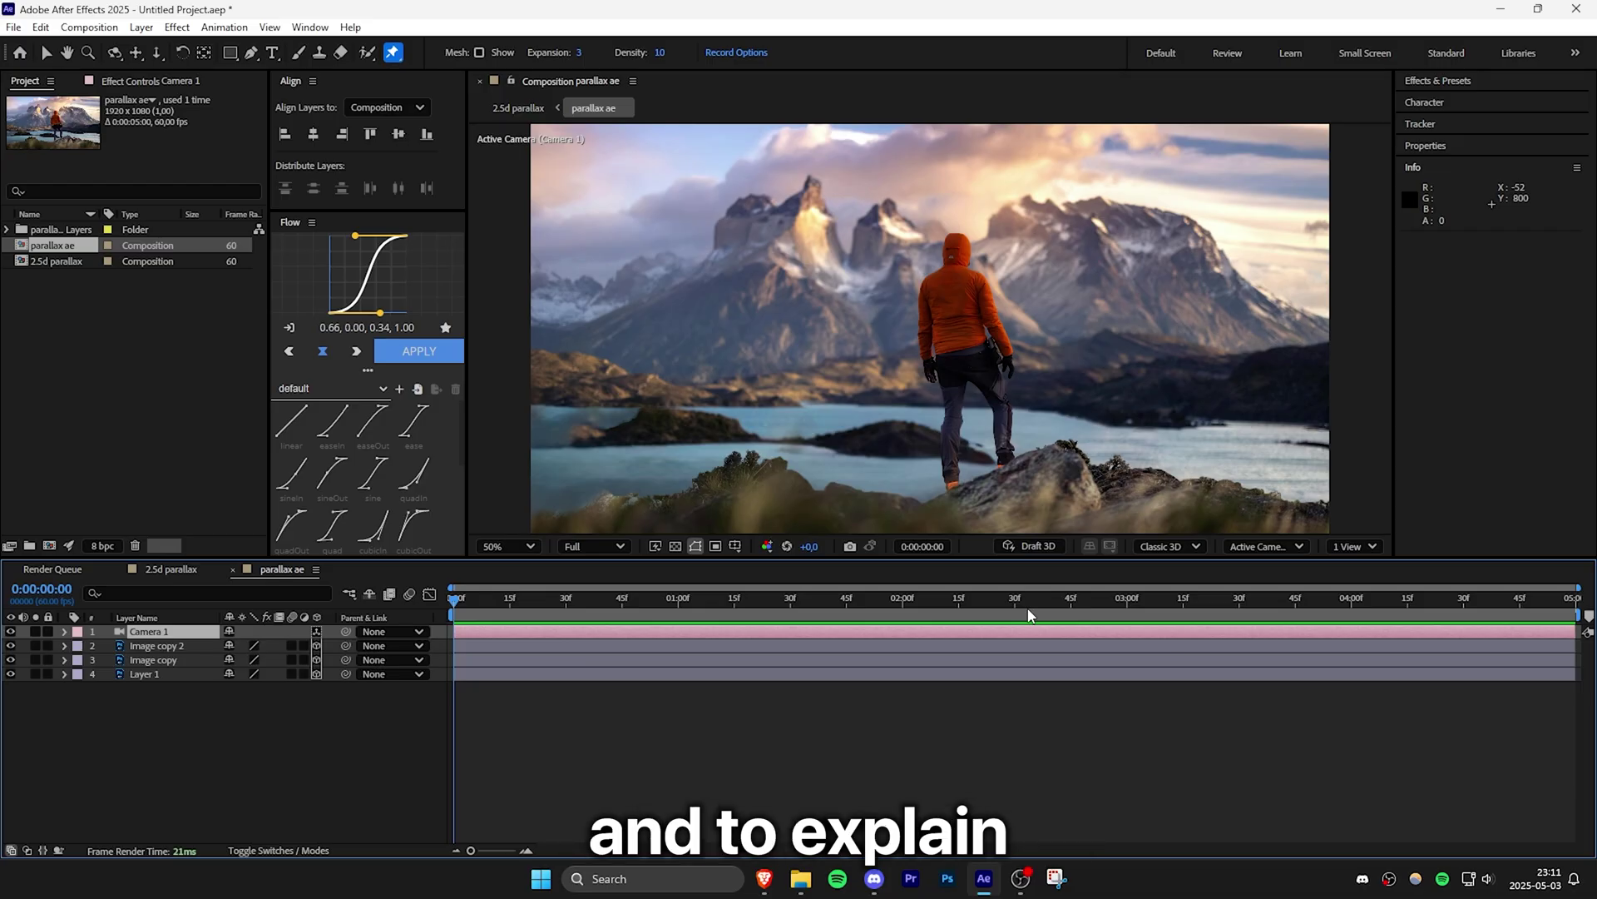
- Switch the viewer to a 2 Views layout to show a top-down view alongside the camera
{"action": "left_click", "coordinate": [1355, 545]}
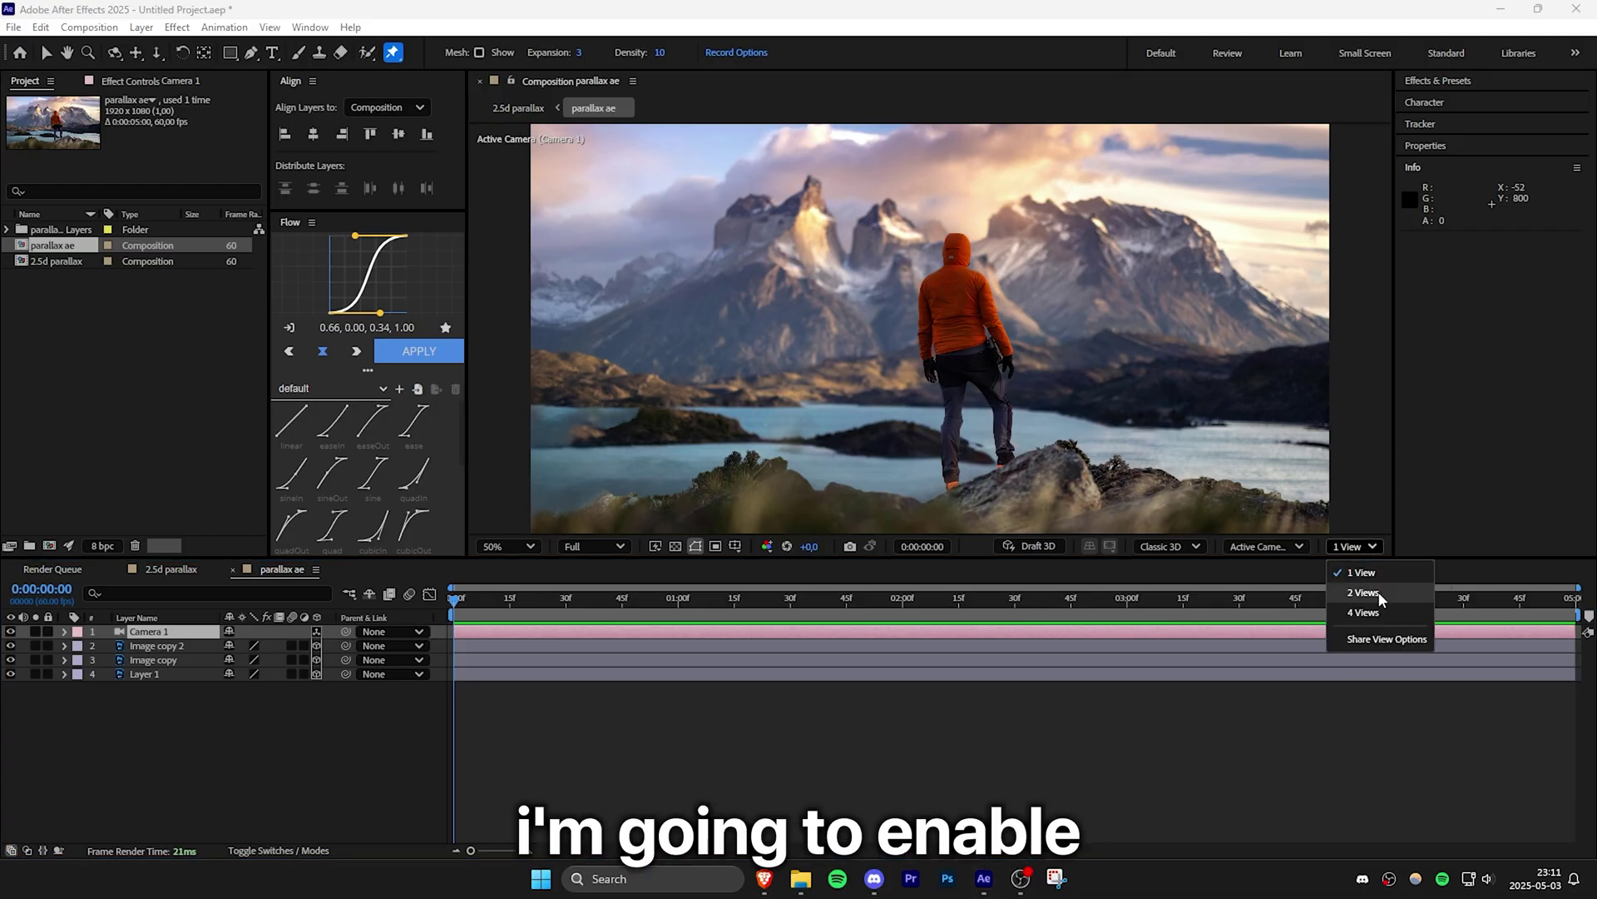
{"action": "left_click", "coordinate": [1347, 592]}
{"action": "scroll", "coordinate": [1215, 328], "scroll_direction": "down", "scroll_amount": 10}
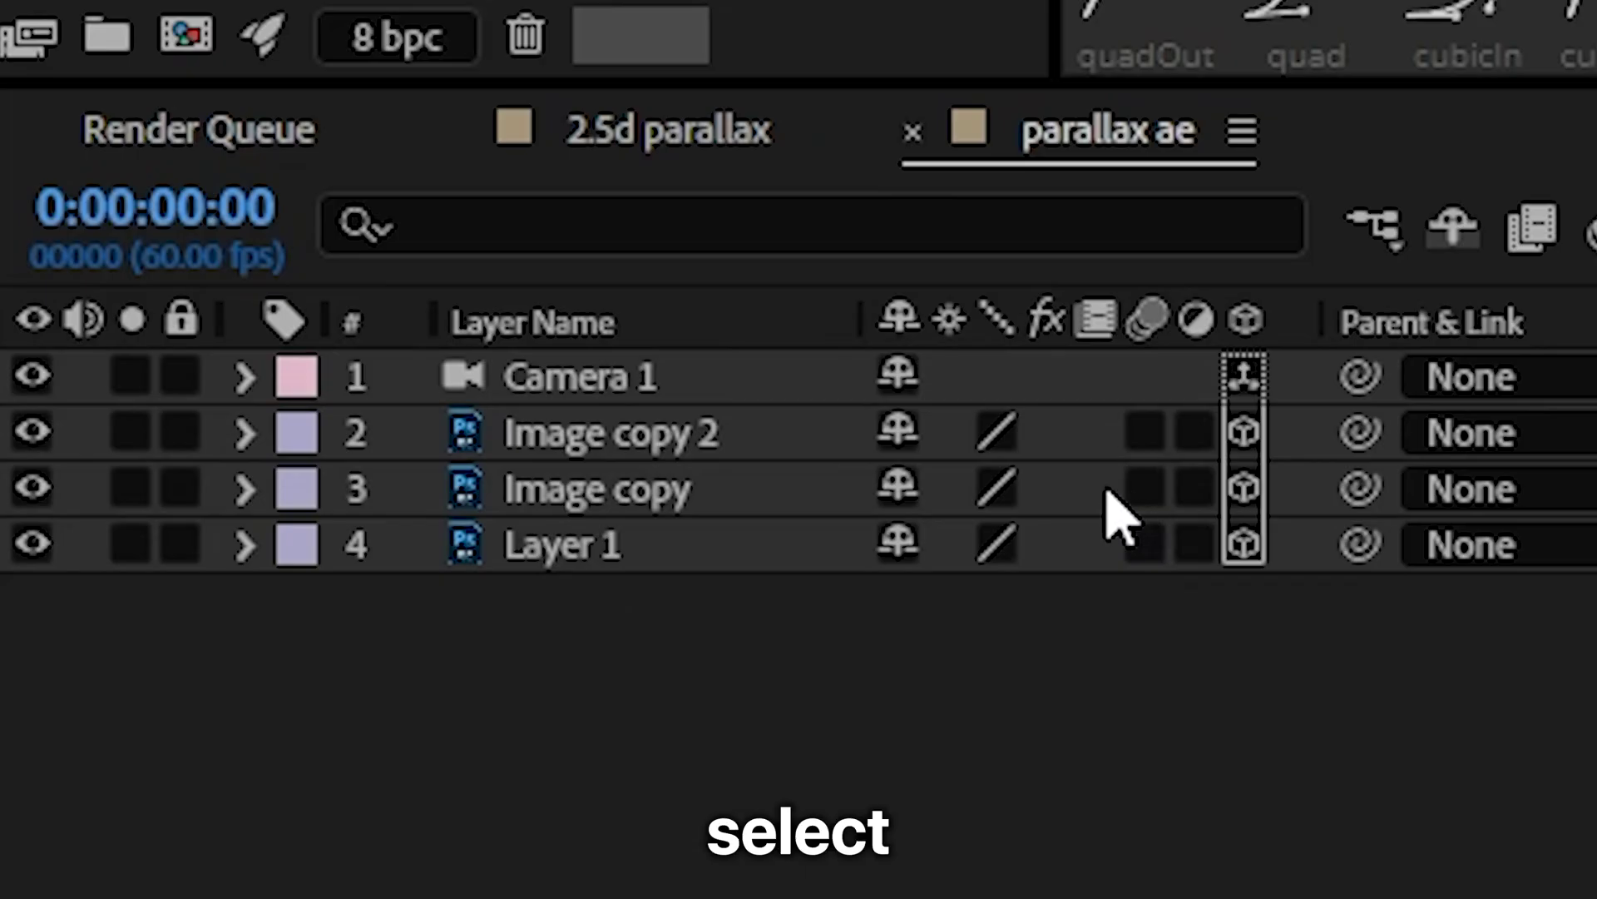
- Reveal the Position property on all three image layers
{"action": "left_click", "coordinate": [582, 437]}
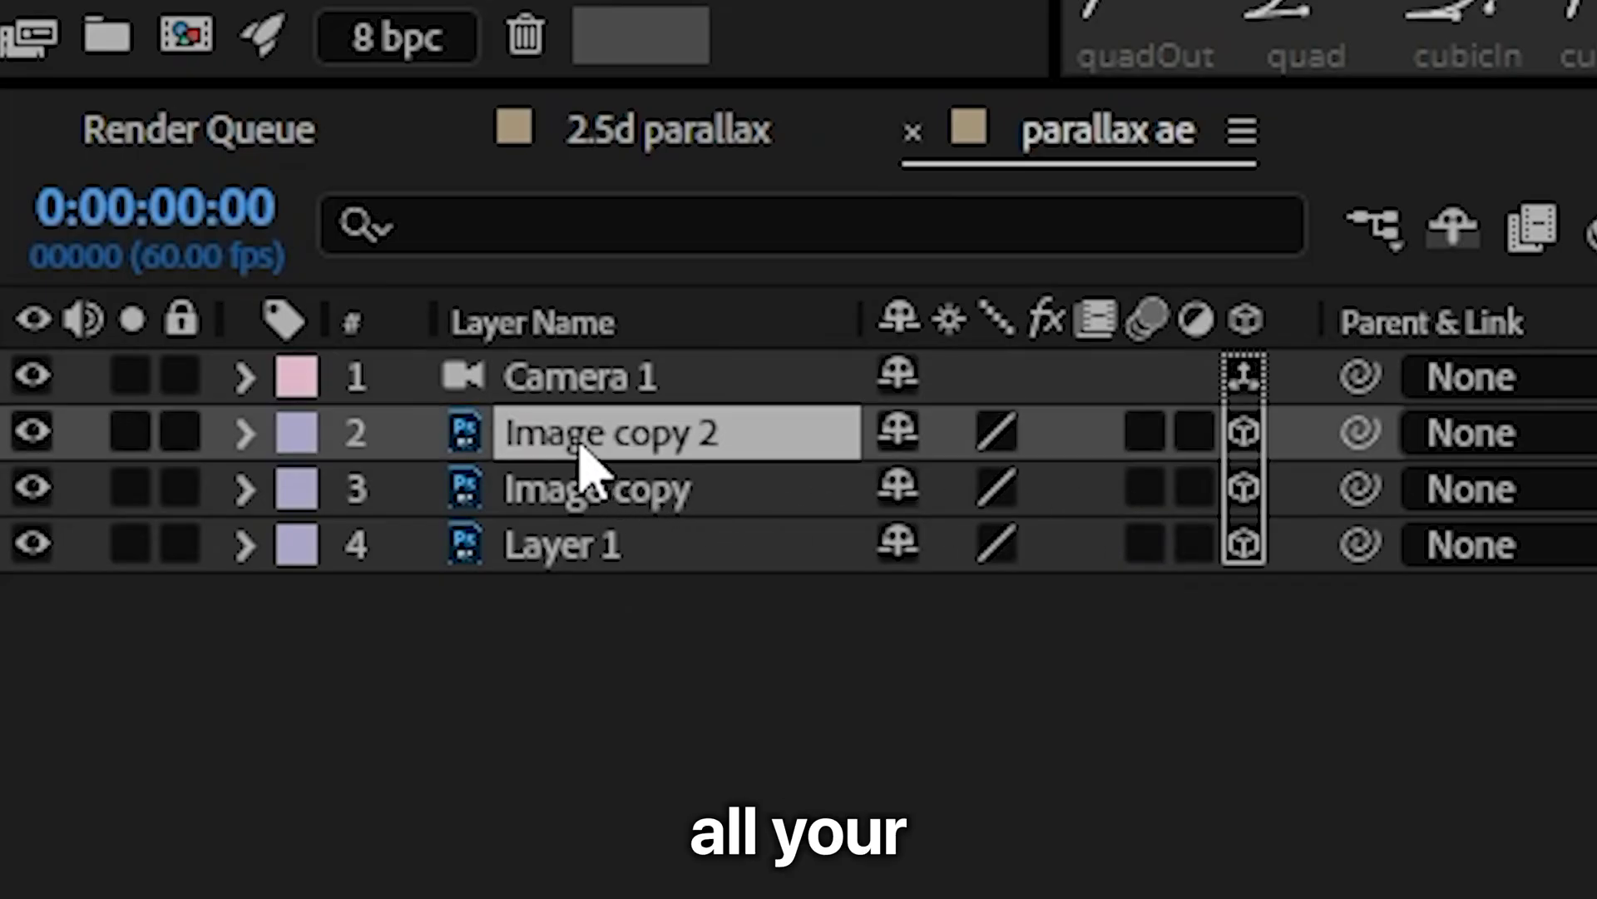
{"action": "left_click", "coordinate": [628, 550], "text": "shift"}
{"action": "key", "text": "p"}
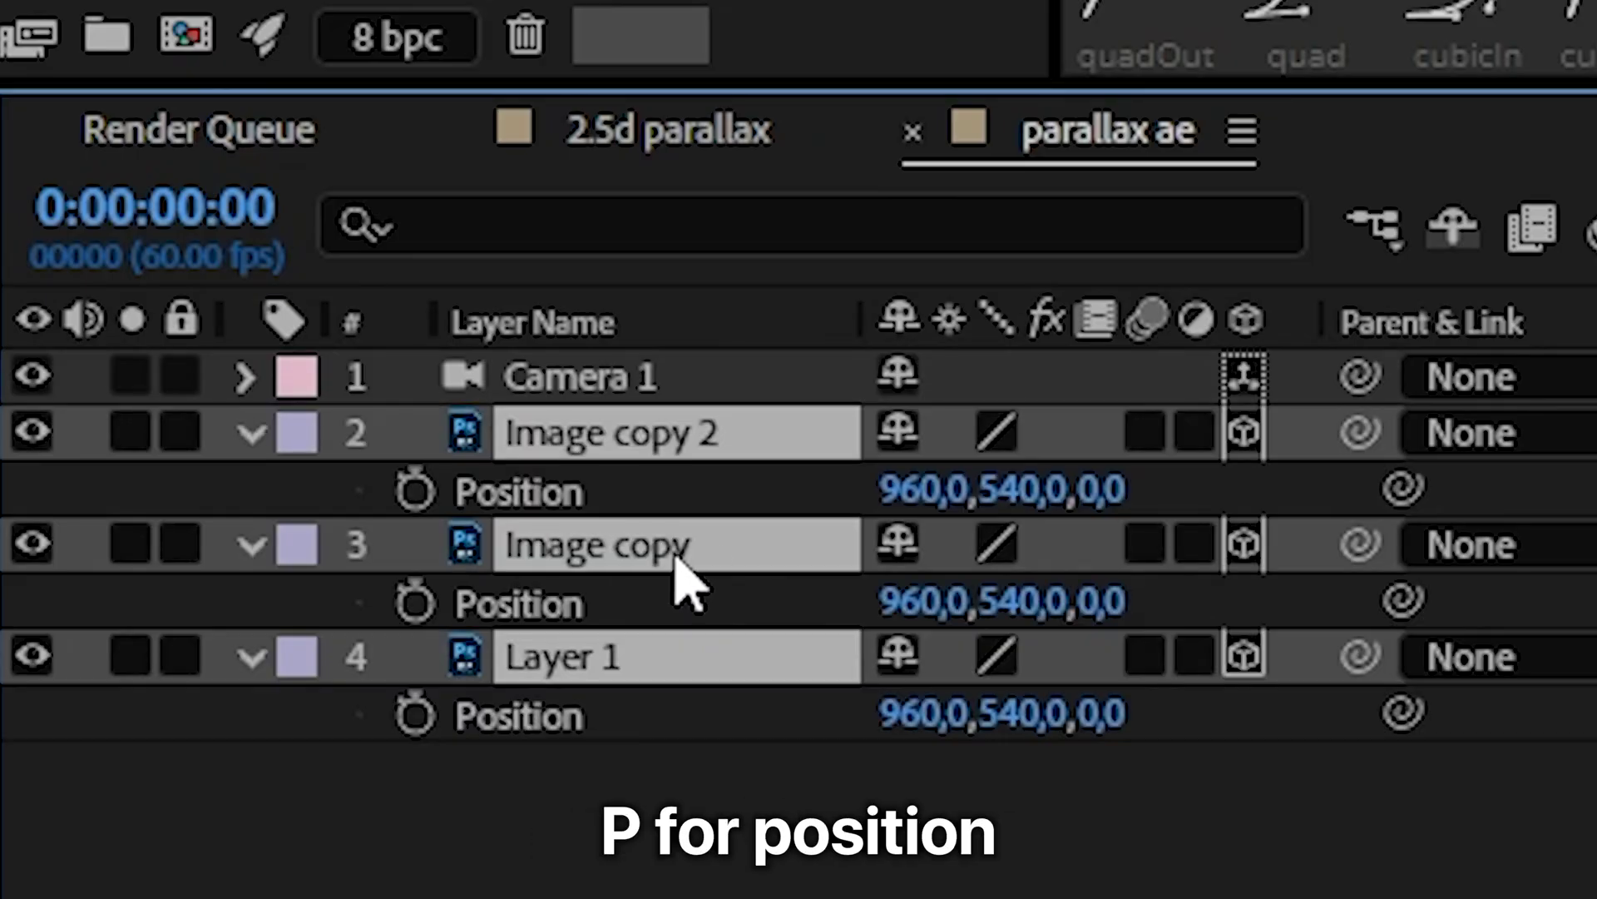
{"action": "left_click", "coordinate": [711, 786]}
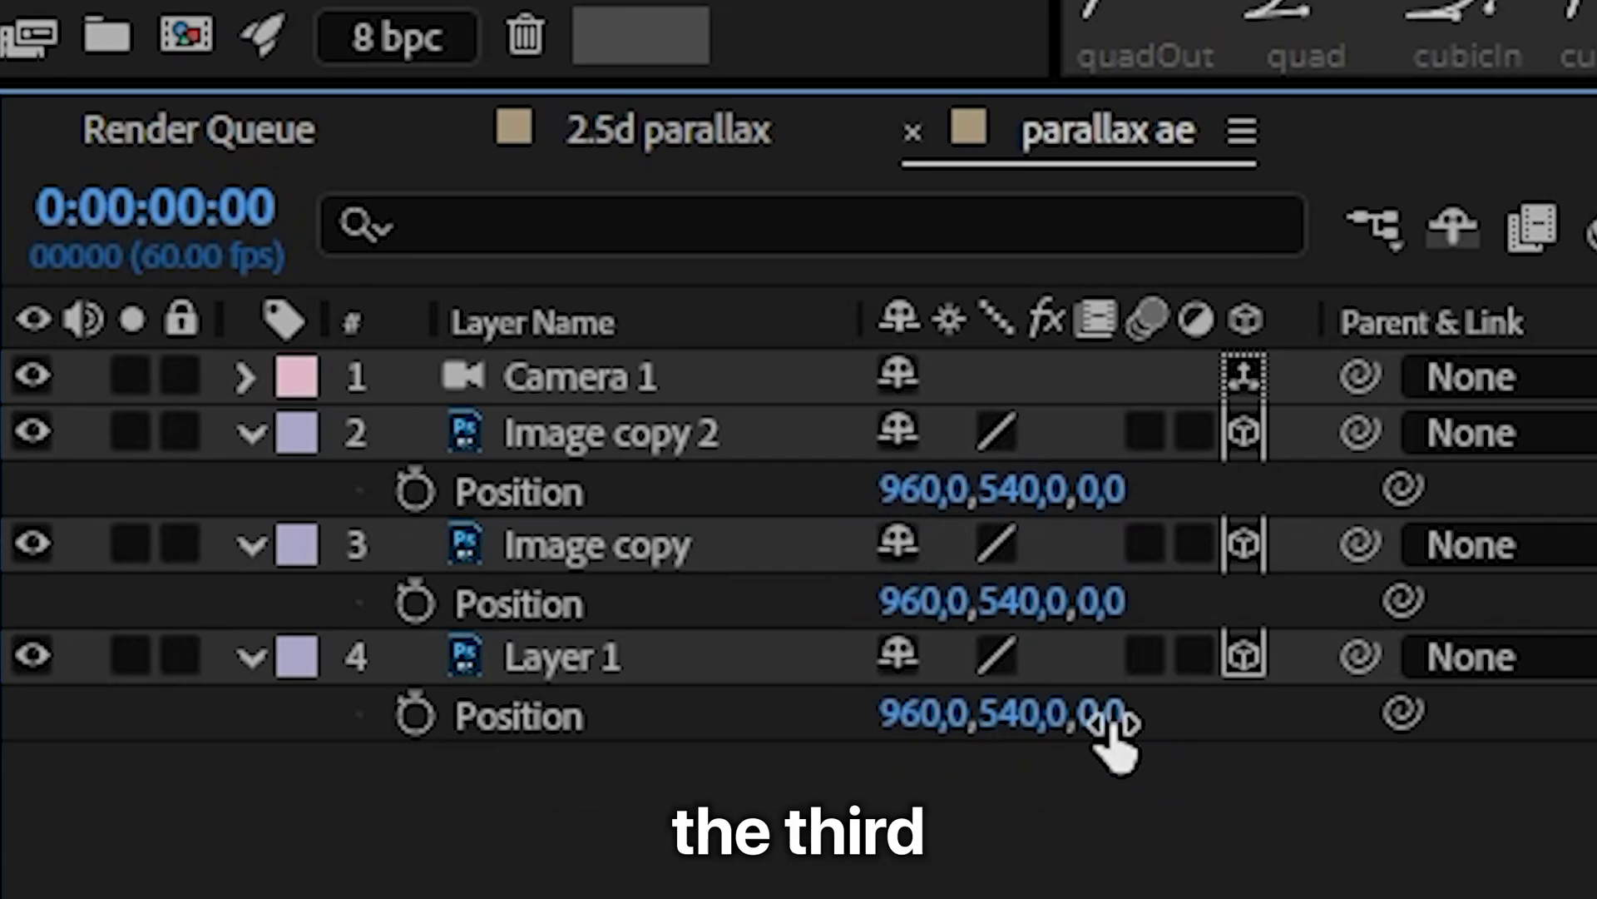
- Set Position Z depths: Layer 1 to 1106, Image copy 2 to 573, Image copy to 270
{"action": "left_click_drag", "start_coordinate": [1093, 718], "coordinate": [1275, 716]}
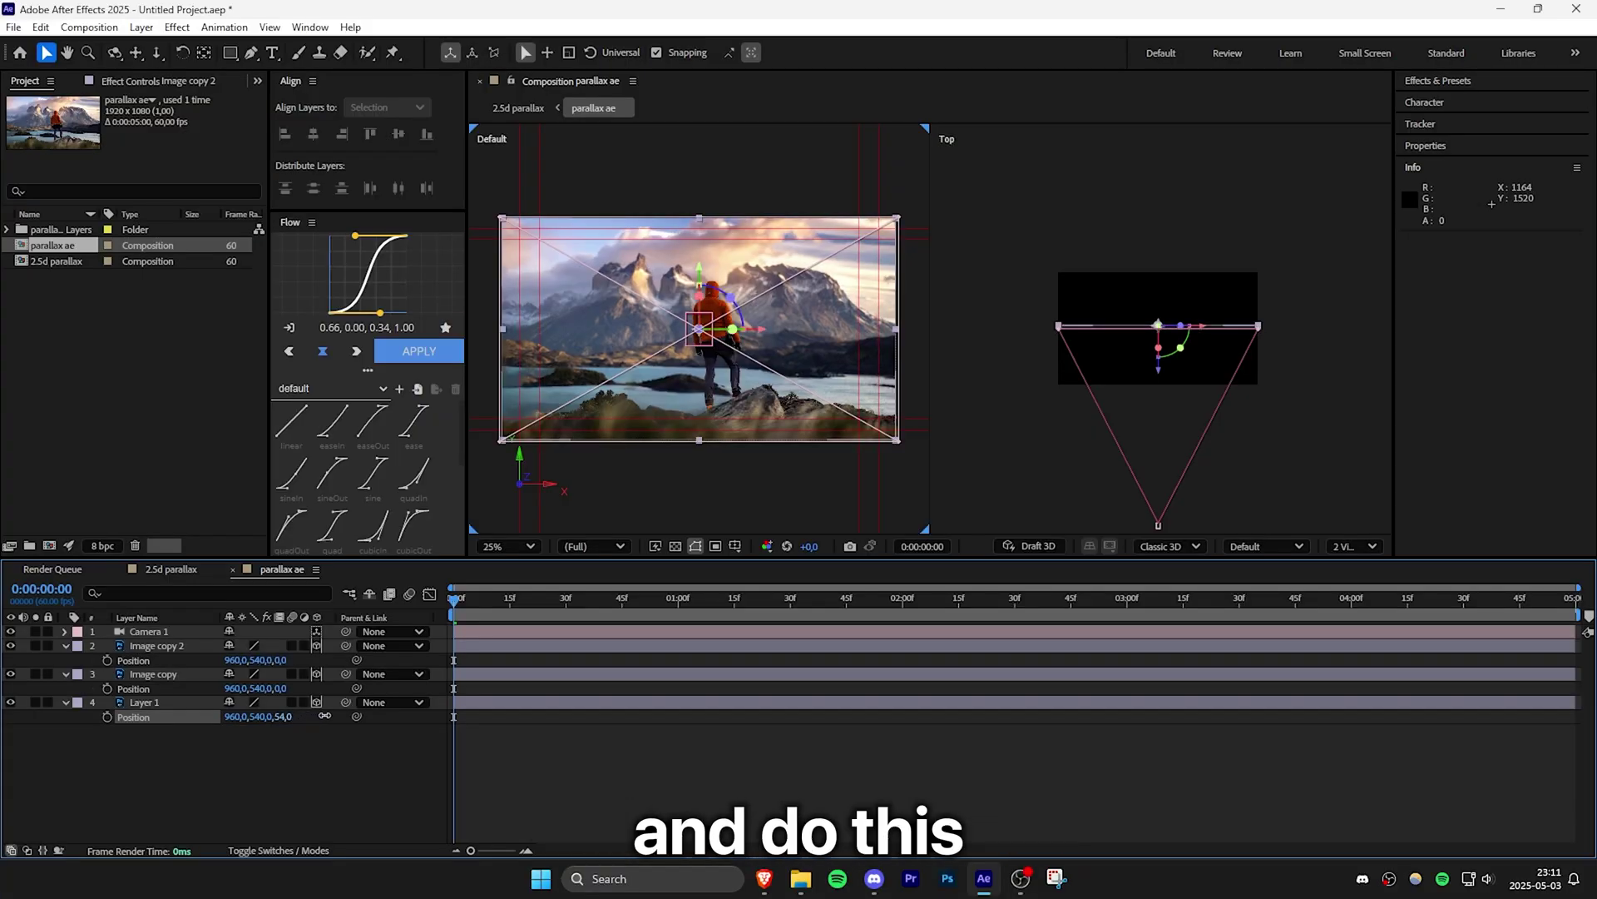
{"action": "left_click_drag", "start_coordinate": [328, 715], "coordinate": [423, 715]}
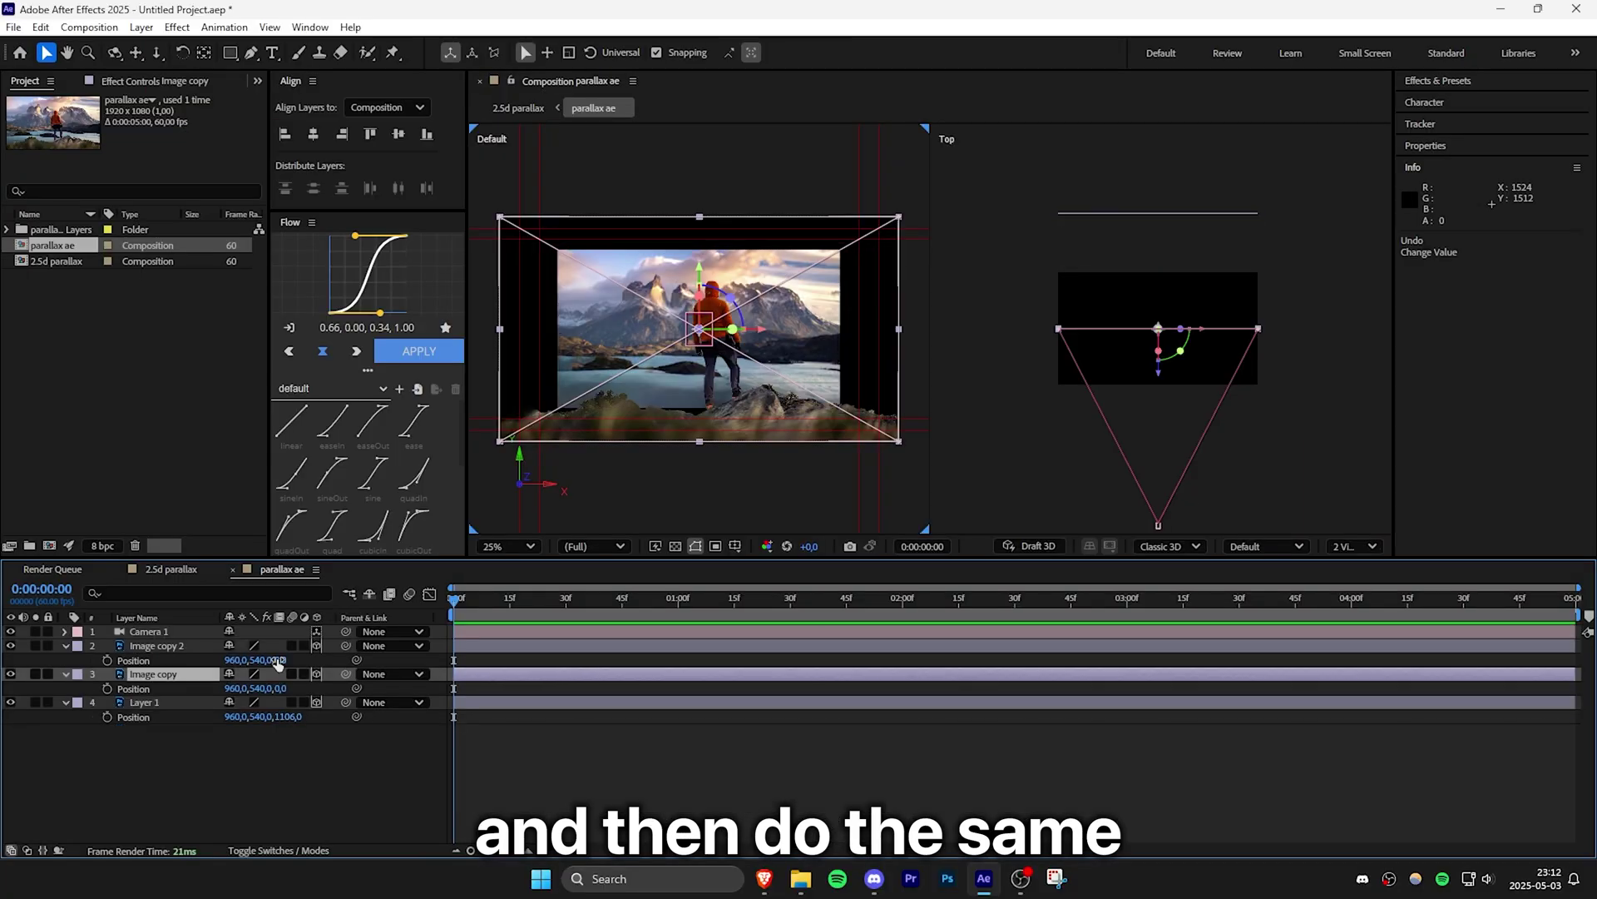
{"action": "left_click_drag", "start_coordinate": [283, 660], "coordinate": [392, 655]}
{"action": "left_click_drag", "start_coordinate": [519, 639], "coordinate": [600, 632]}
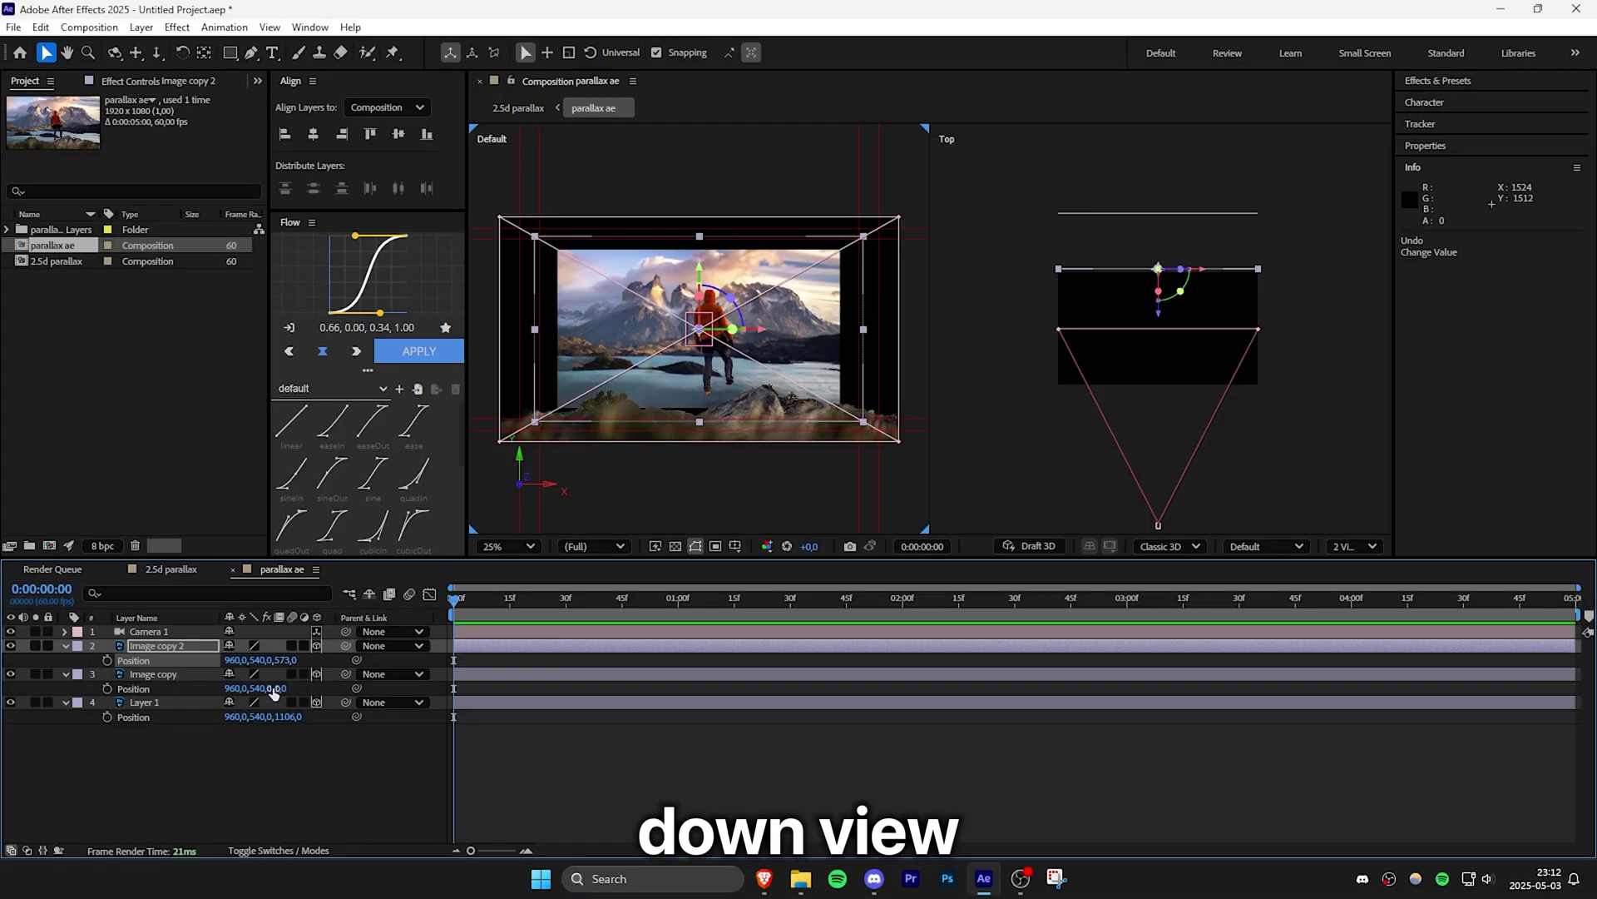
{"action": "left_click_drag", "start_coordinate": [393, 679], "coordinate": [488, 669]}
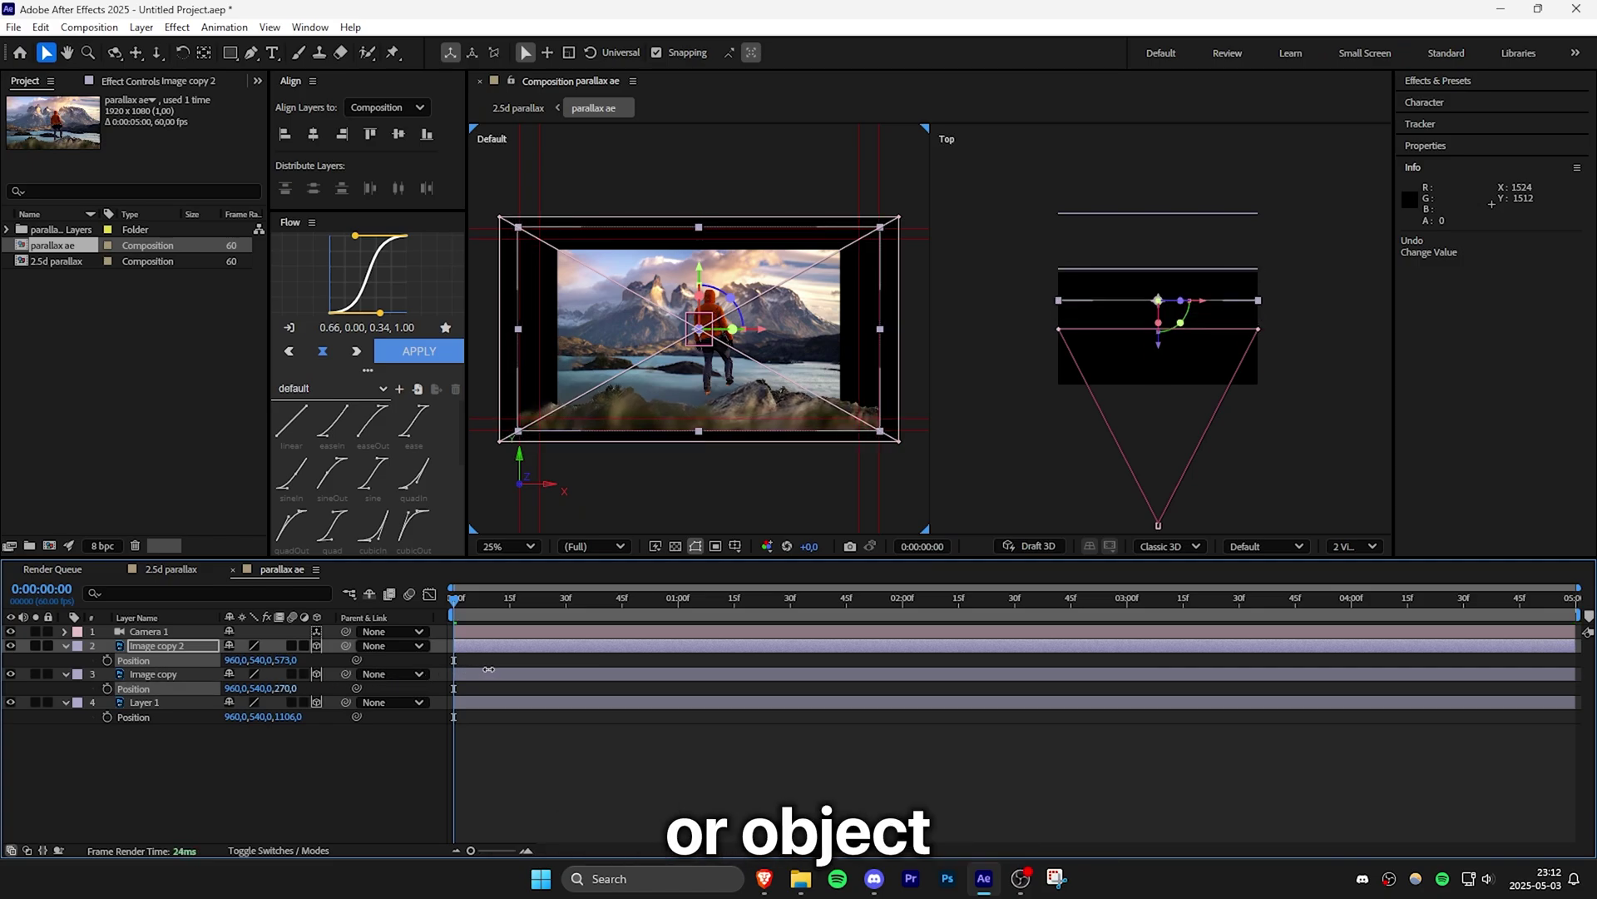
{"action": "left_click", "coordinate": [491, 674]}
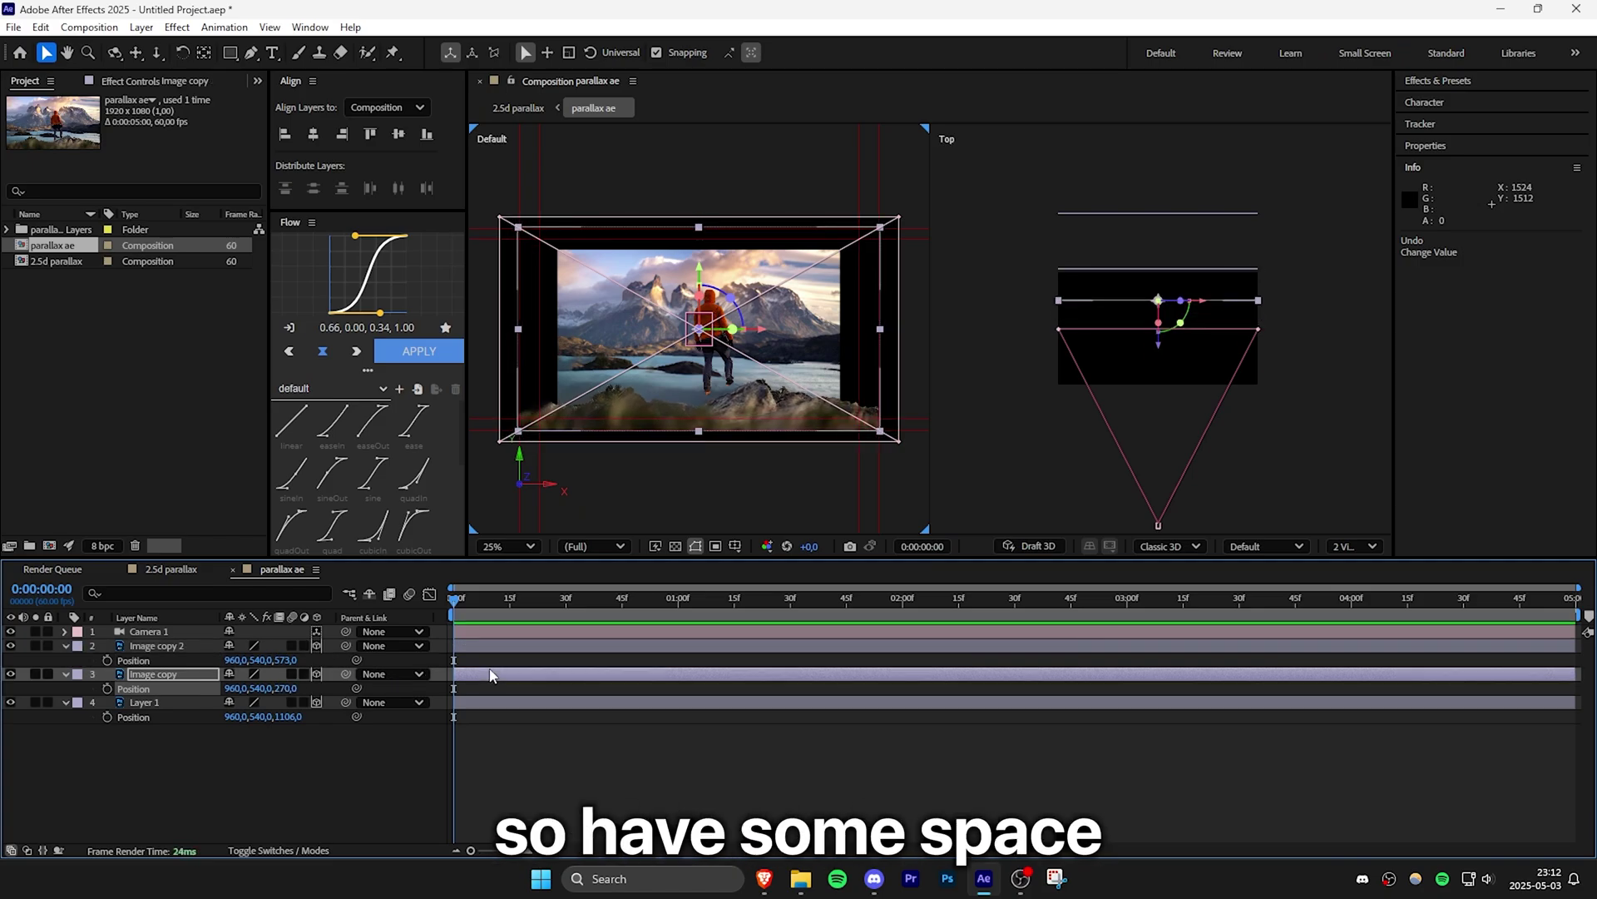
- Return the viewer to a single active camera view
{"action": "left_click", "coordinate": [1352, 547]}
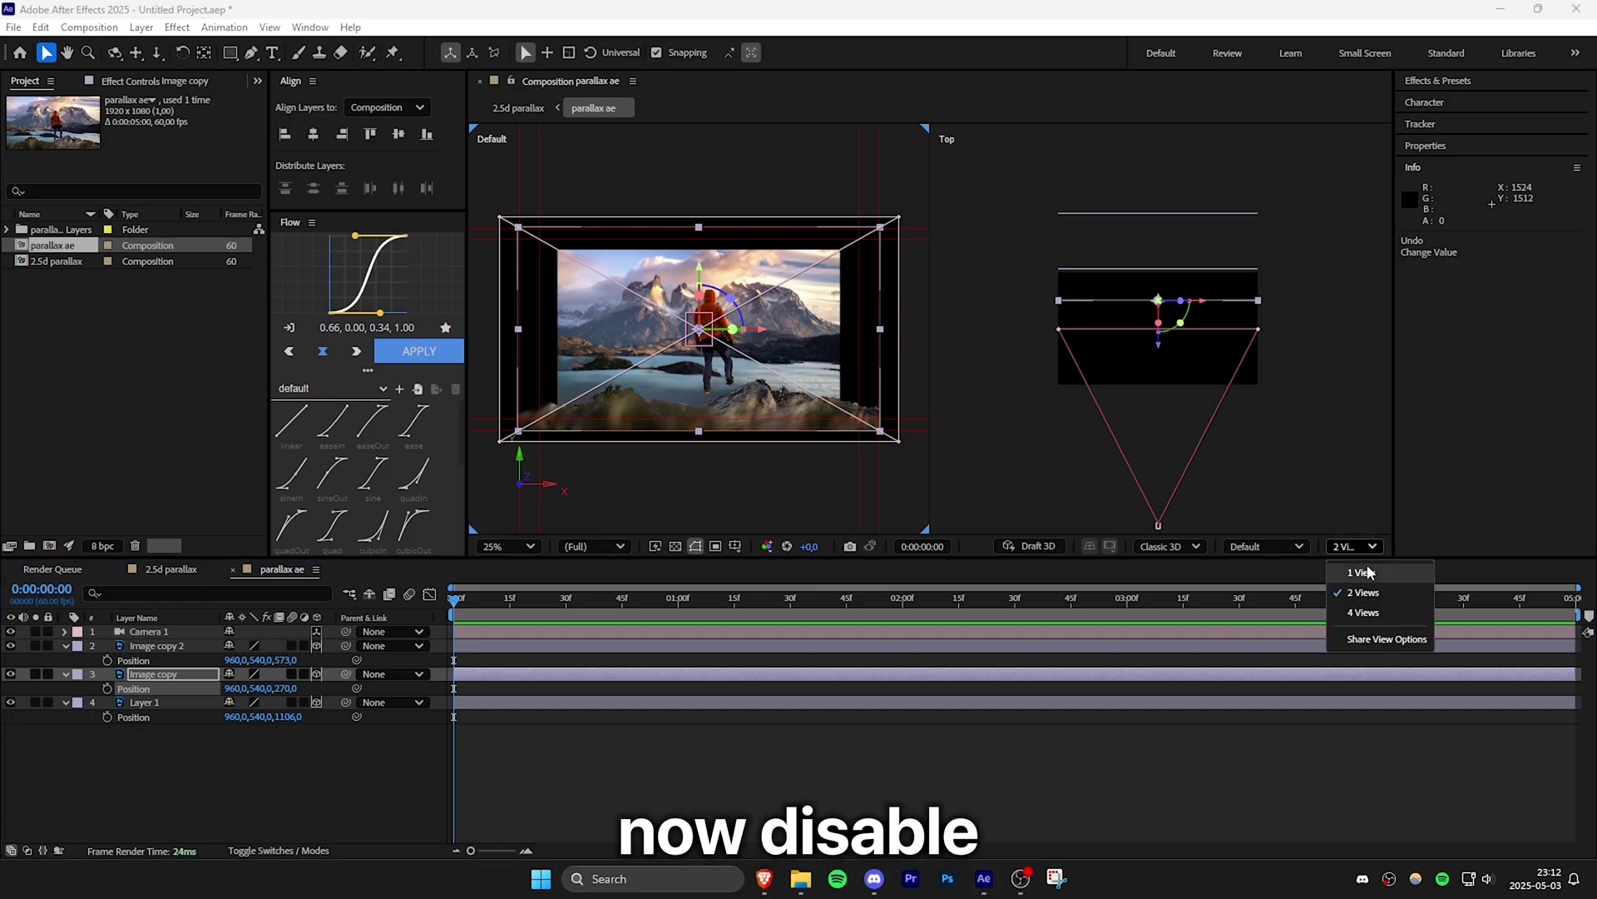
{"action": "left_click", "coordinate": [1367, 570]}
{"action": "left_click", "coordinate": [514, 548]}
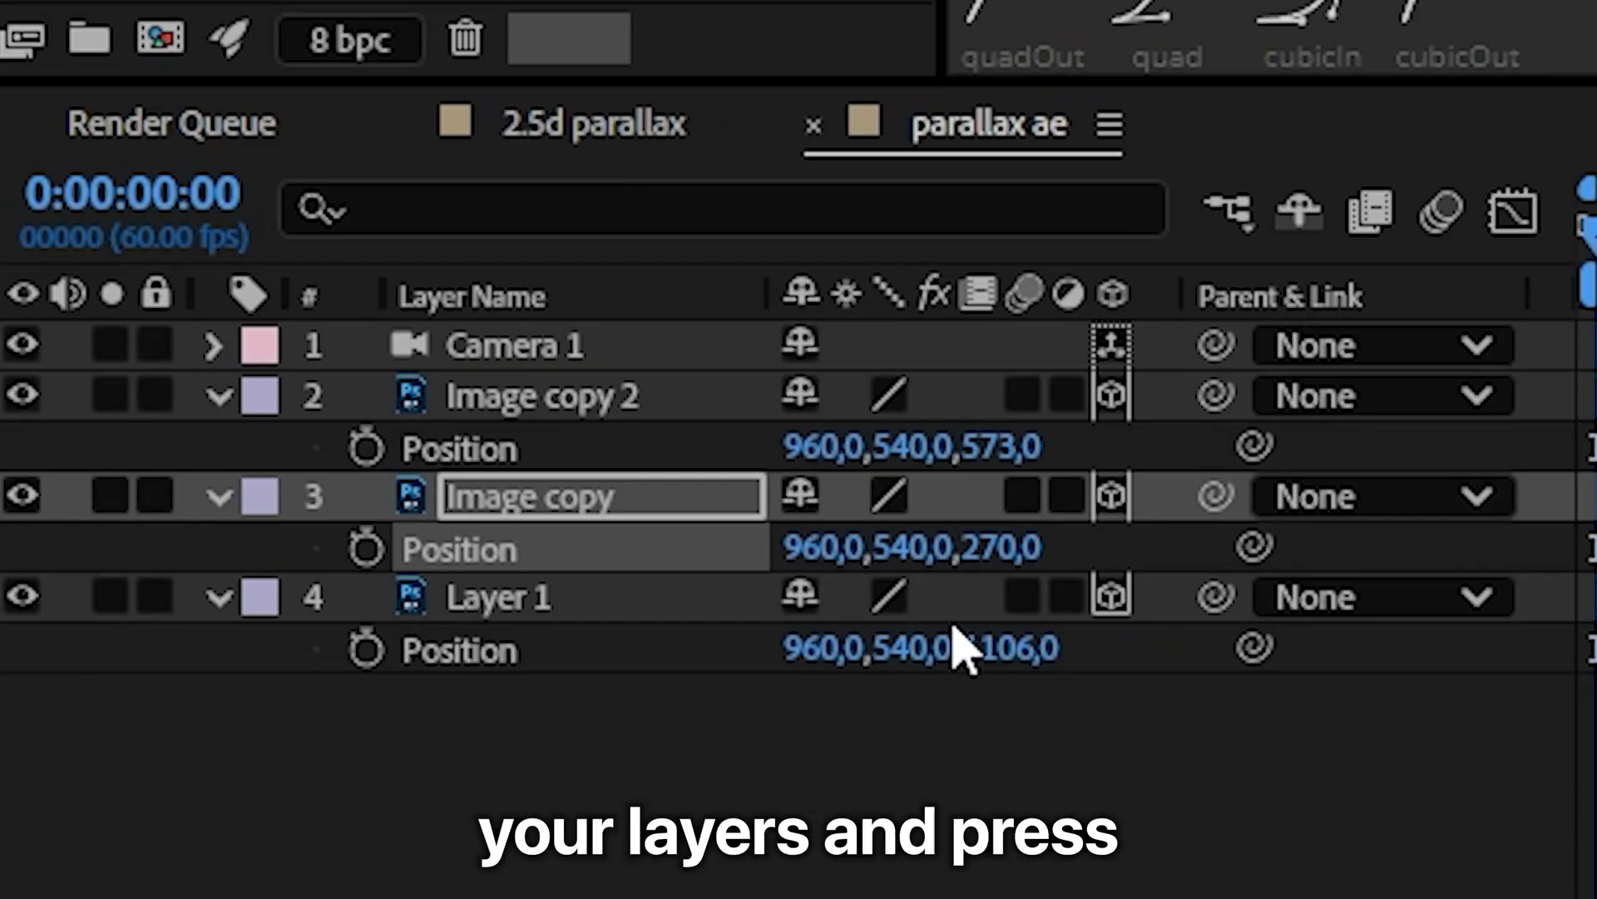
- Scale Layer 1 to 162%, Image copy to 117.1% and Image copy 2 to 142.6%
{"action": "left_click", "coordinate": [158, 702]}
{"action": "left_click", "coordinate": [153, 646], "text": "shift"}
{"action": "key", "text": "s"}
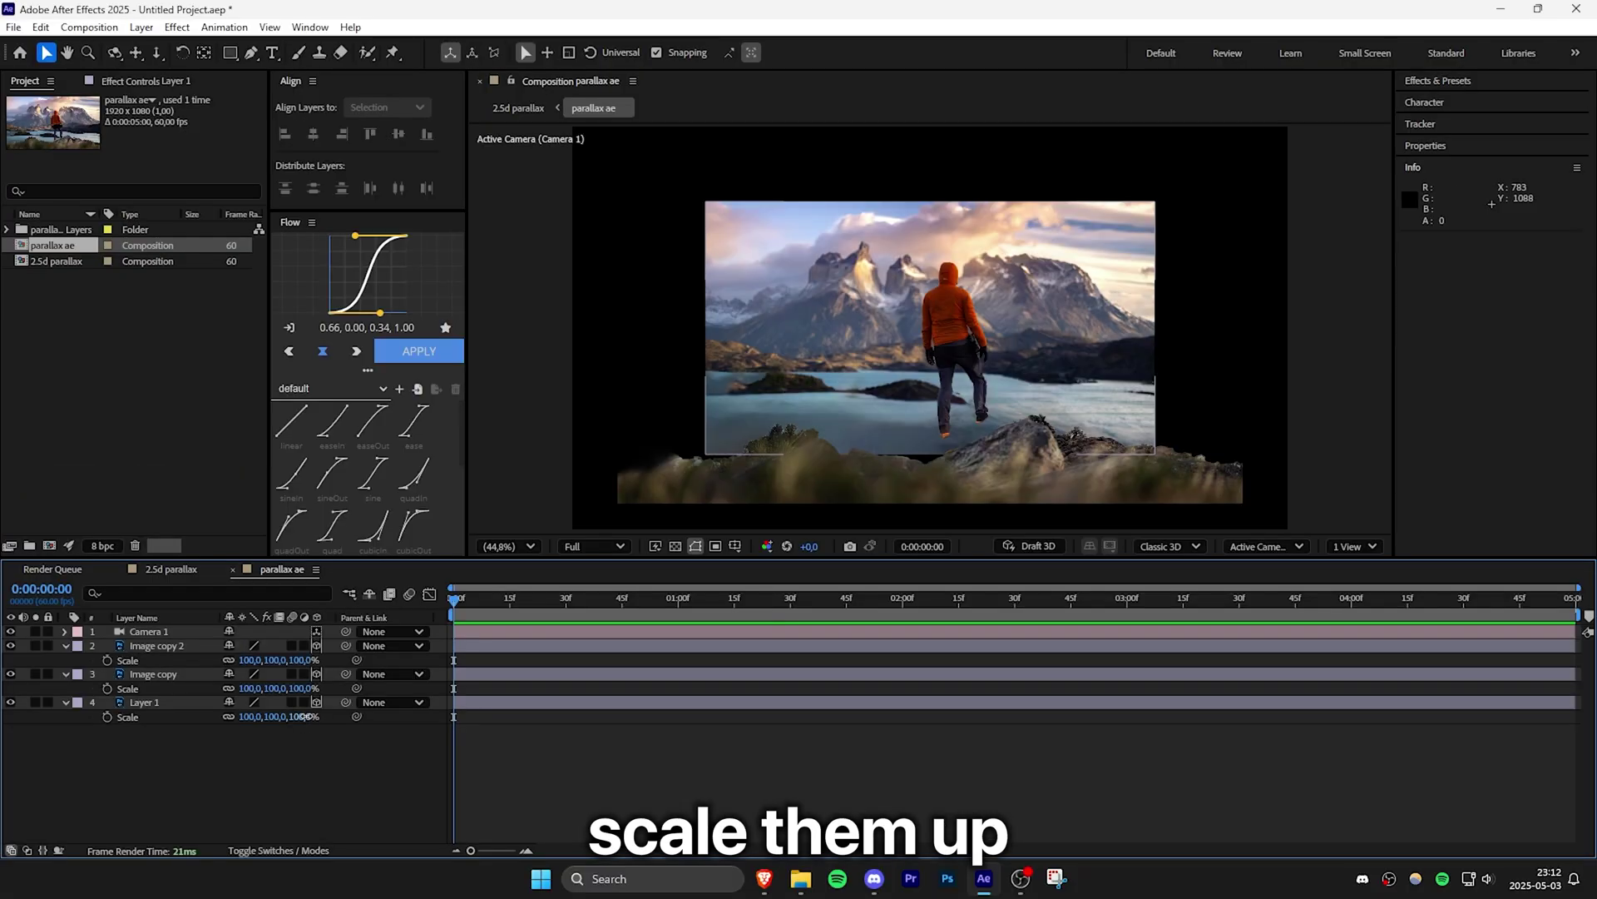
{"action": "left_click_drag", "start_coordinate": [970, 660], "coordinate": [1222, 612]}
{"action": "left_click", "coordinate": [155, 674]}
{"action": "left_click_drag", "start_coordinate": [246, 688], "coordinate": [387, 684]}
{"action": "left_click_drag", "start_coordinate": [243, 660], "coordinate": [578, 631]}
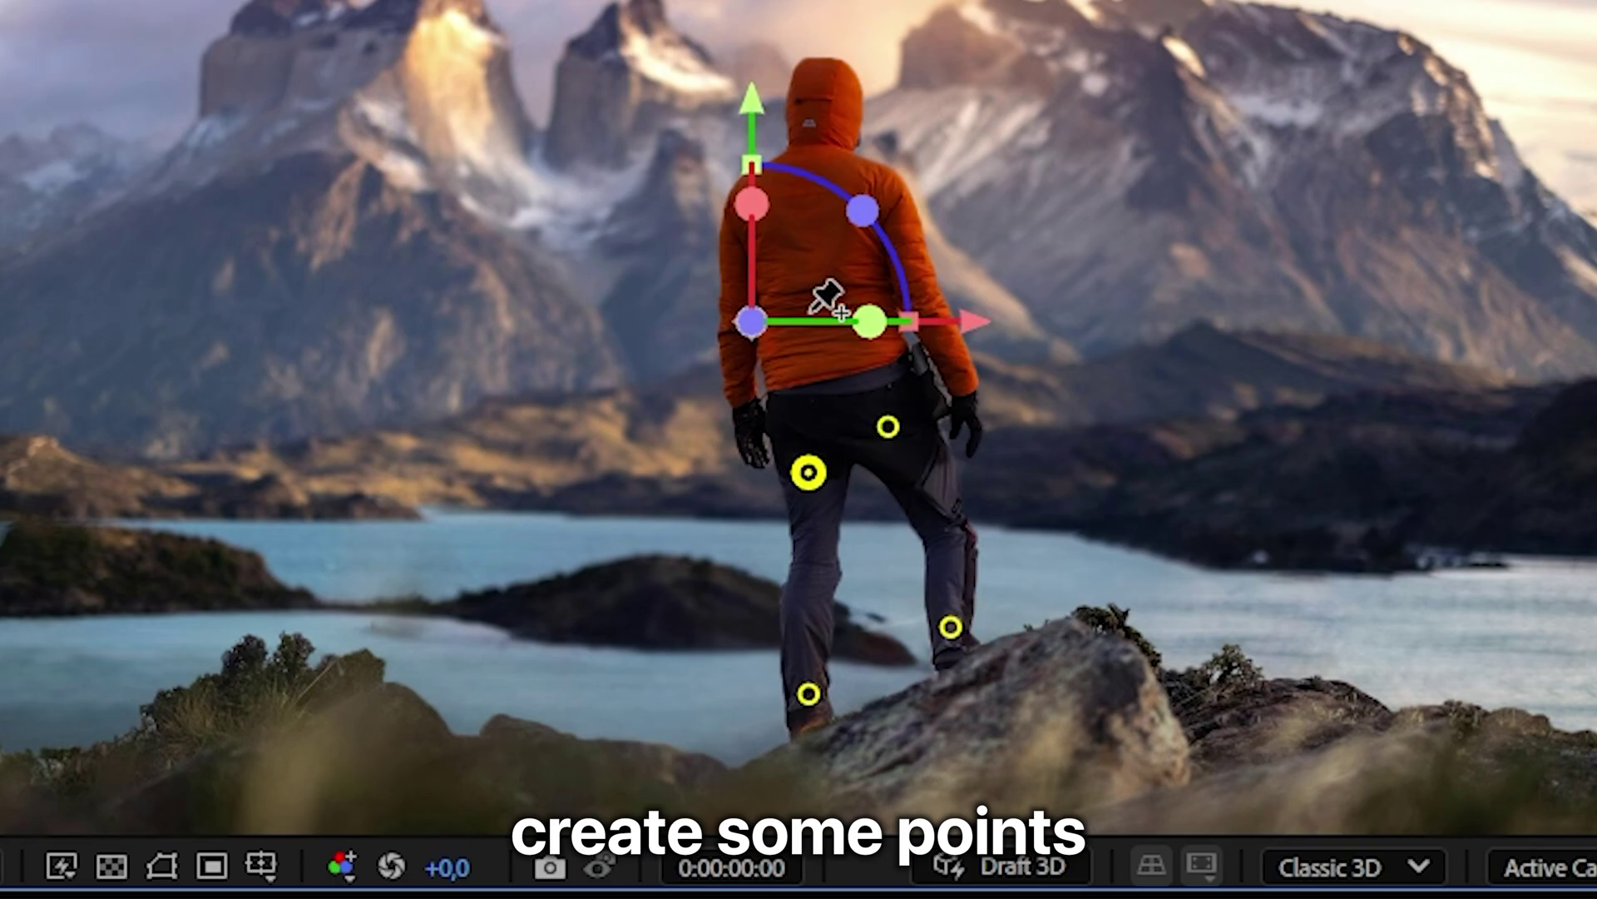
- Pin the hiker's jacket with a puppet pin, record a small body movement, and play it back
{"action": "left_click", "coordinate": [801, 255]}
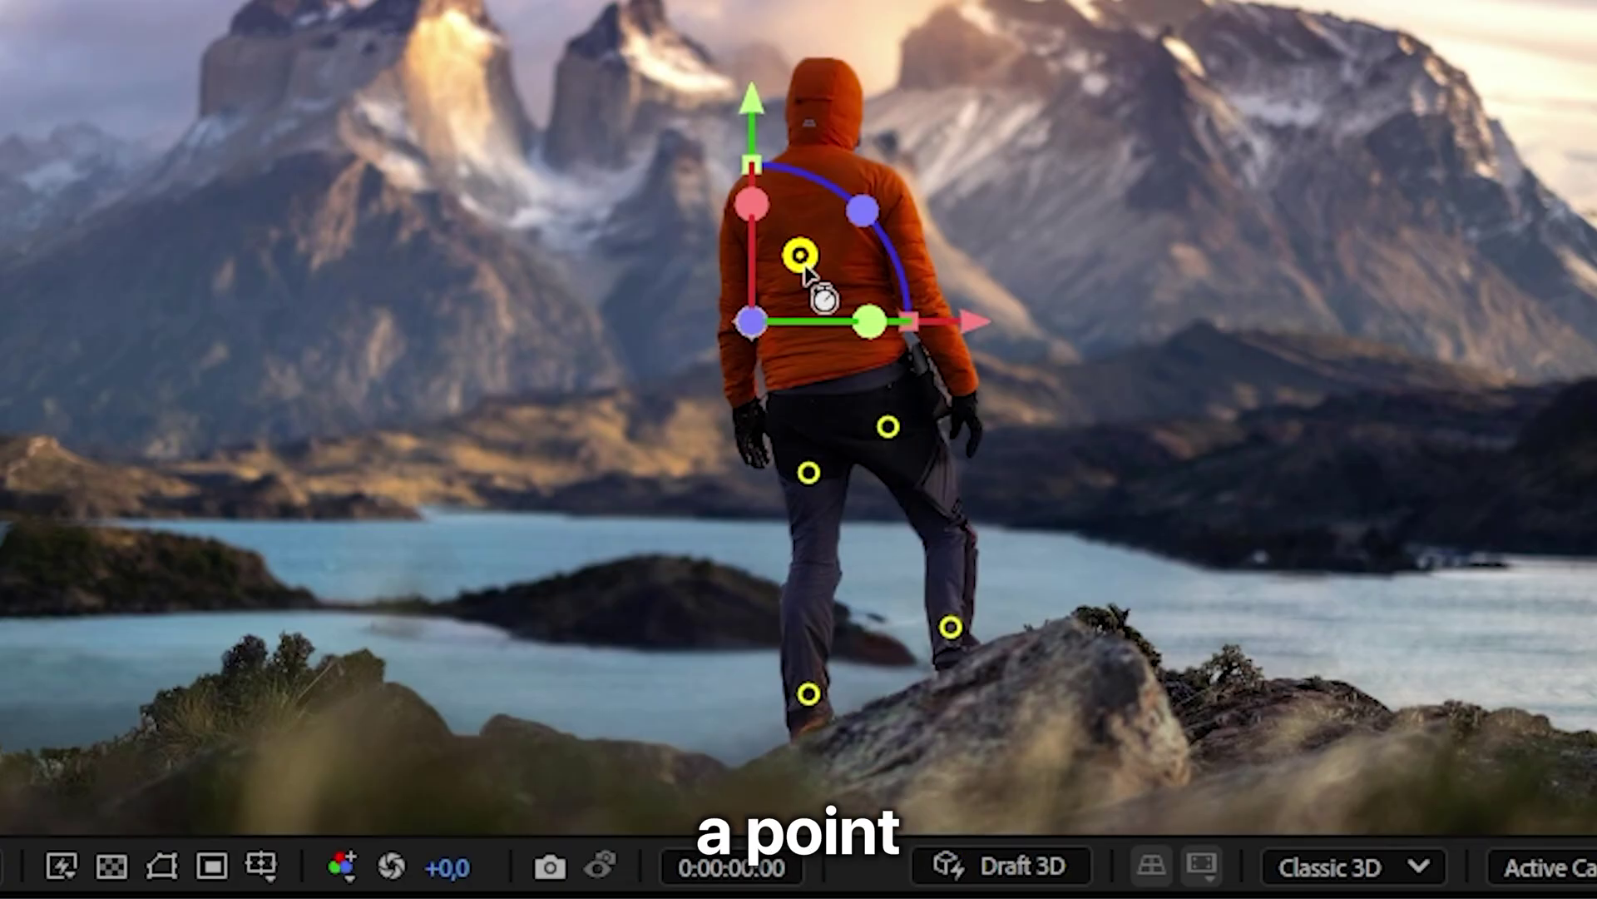
{"action": "key", "text": "ctrl"}
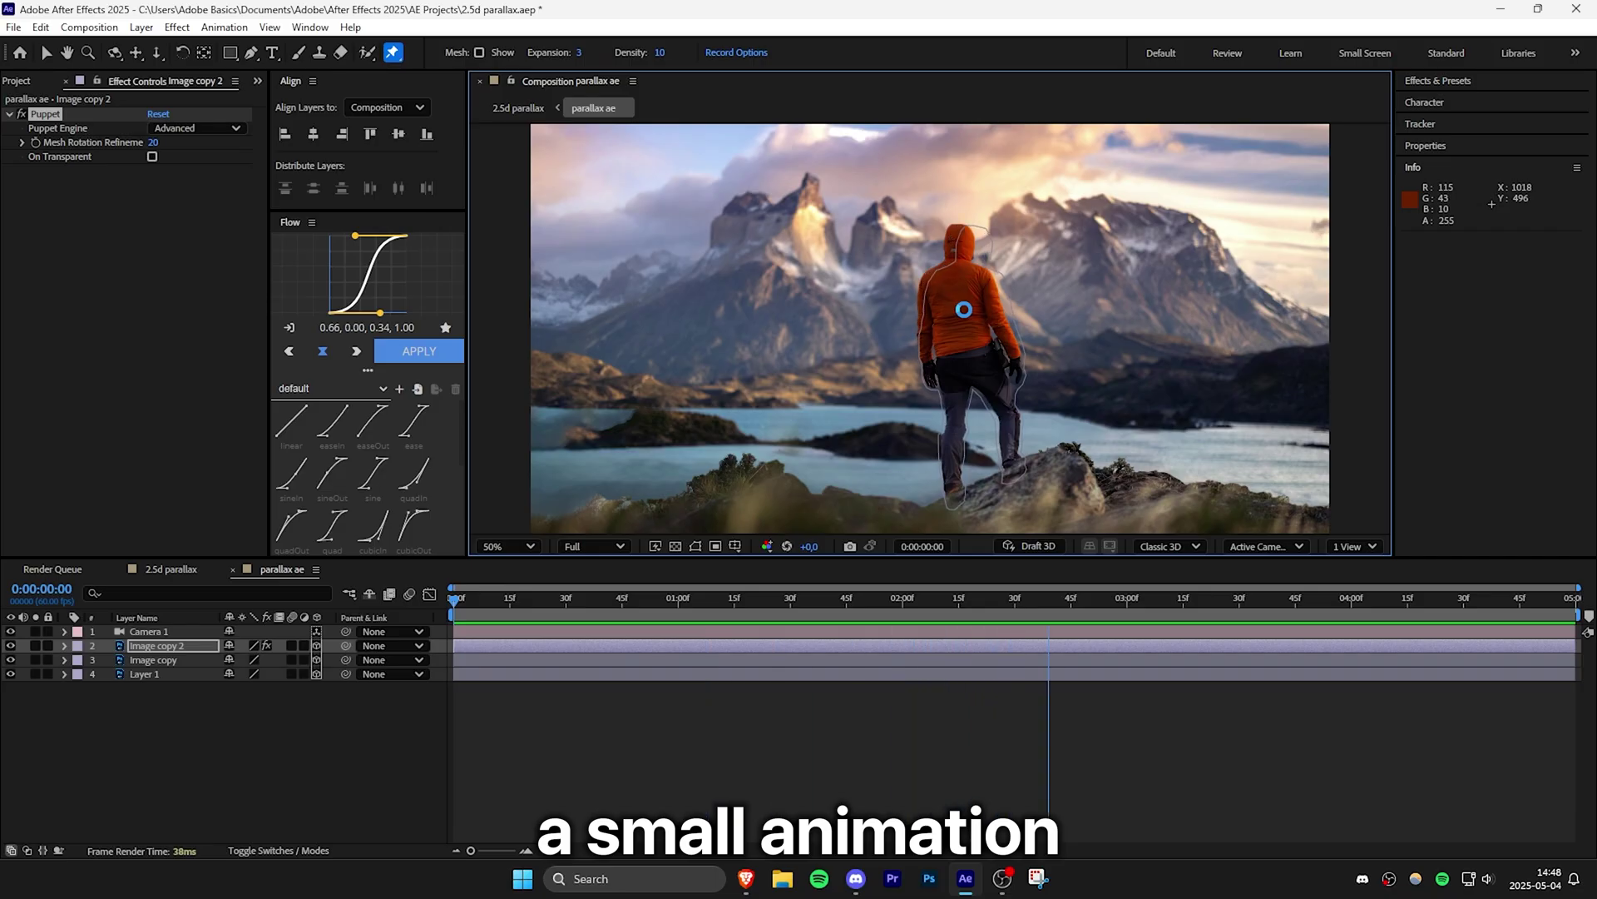
{"action": "key", "text": "space"}
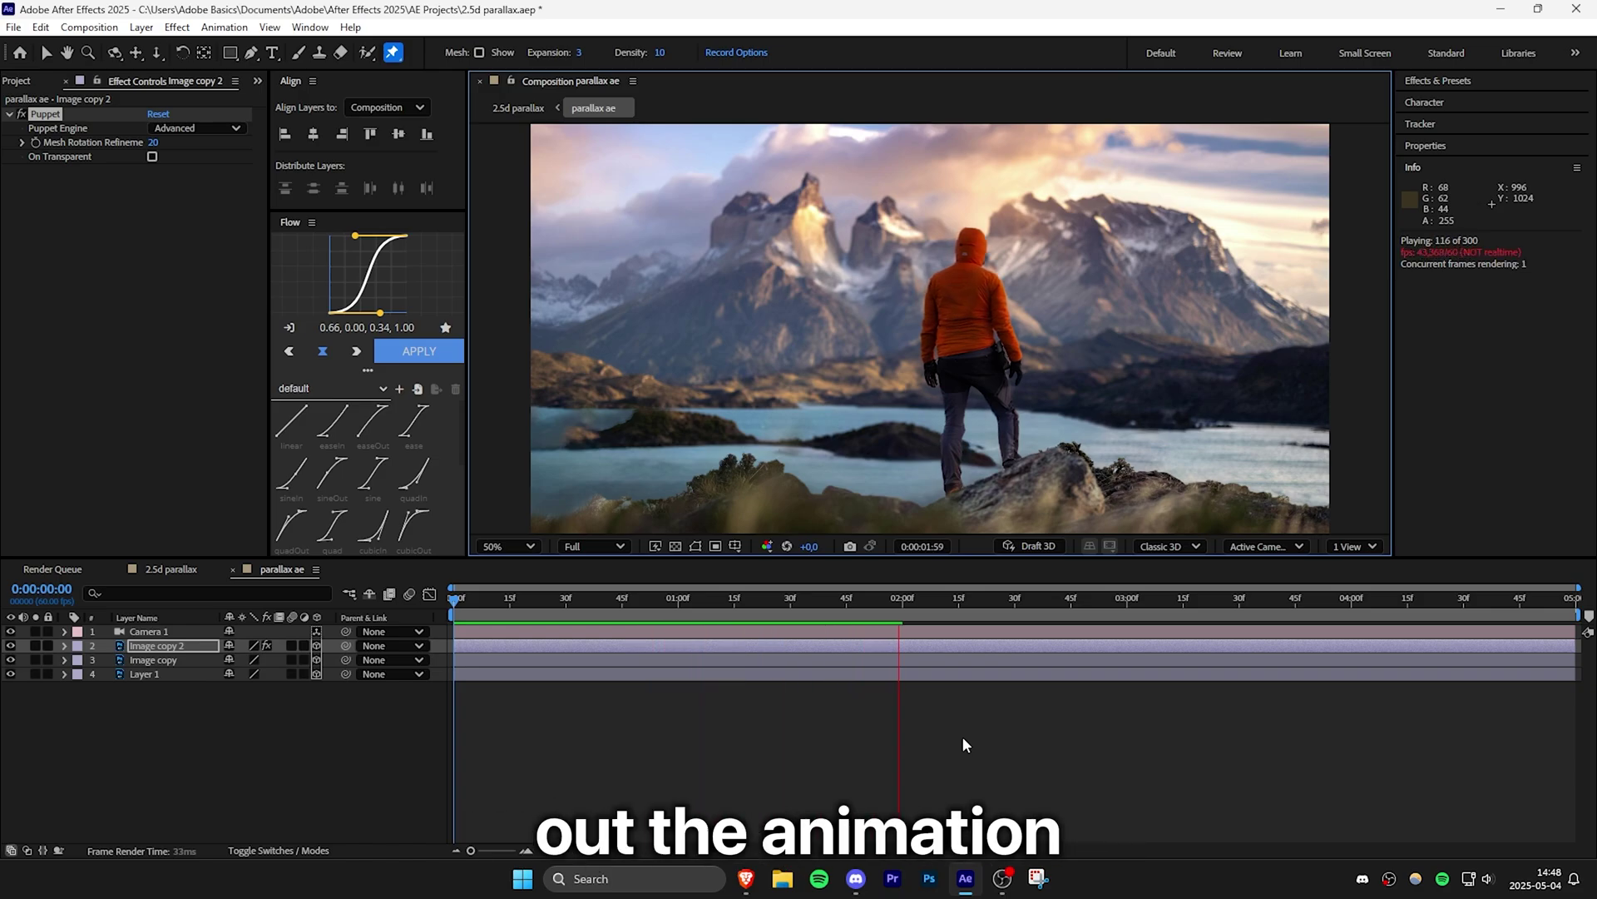
- Stop playback and give Puppet Pin 5's position the expression smooth()
{"action": "left_click", "coordinate": [875, 646]}
{"action": "key", "text": "u"}
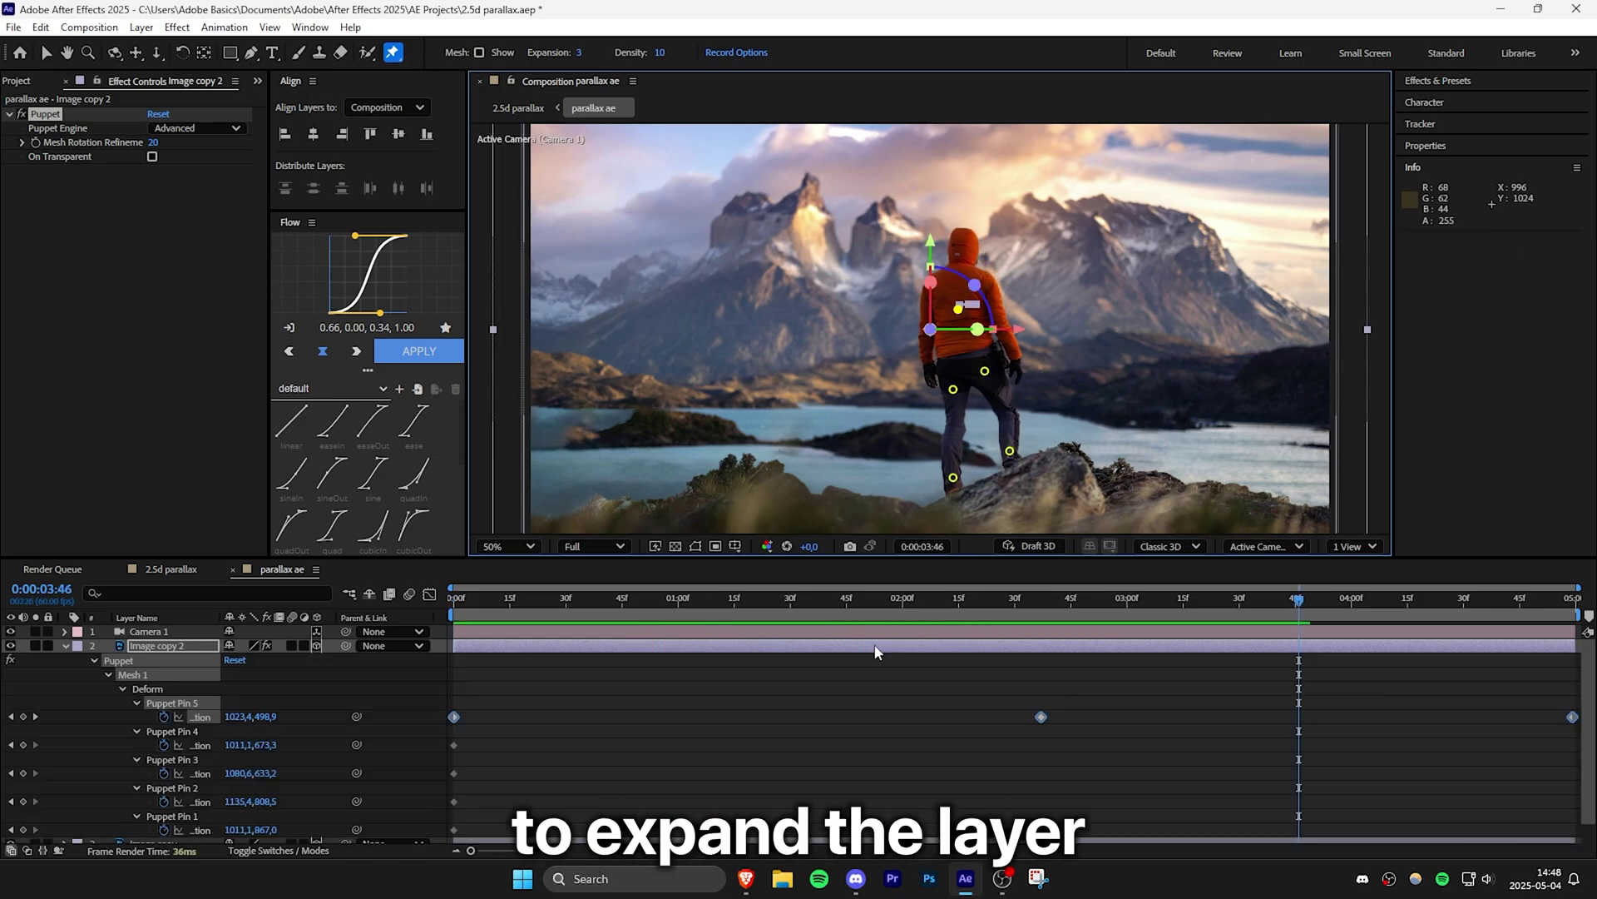
{"action": "left_click", "coordinate": [162, 717], "text": "alt"}
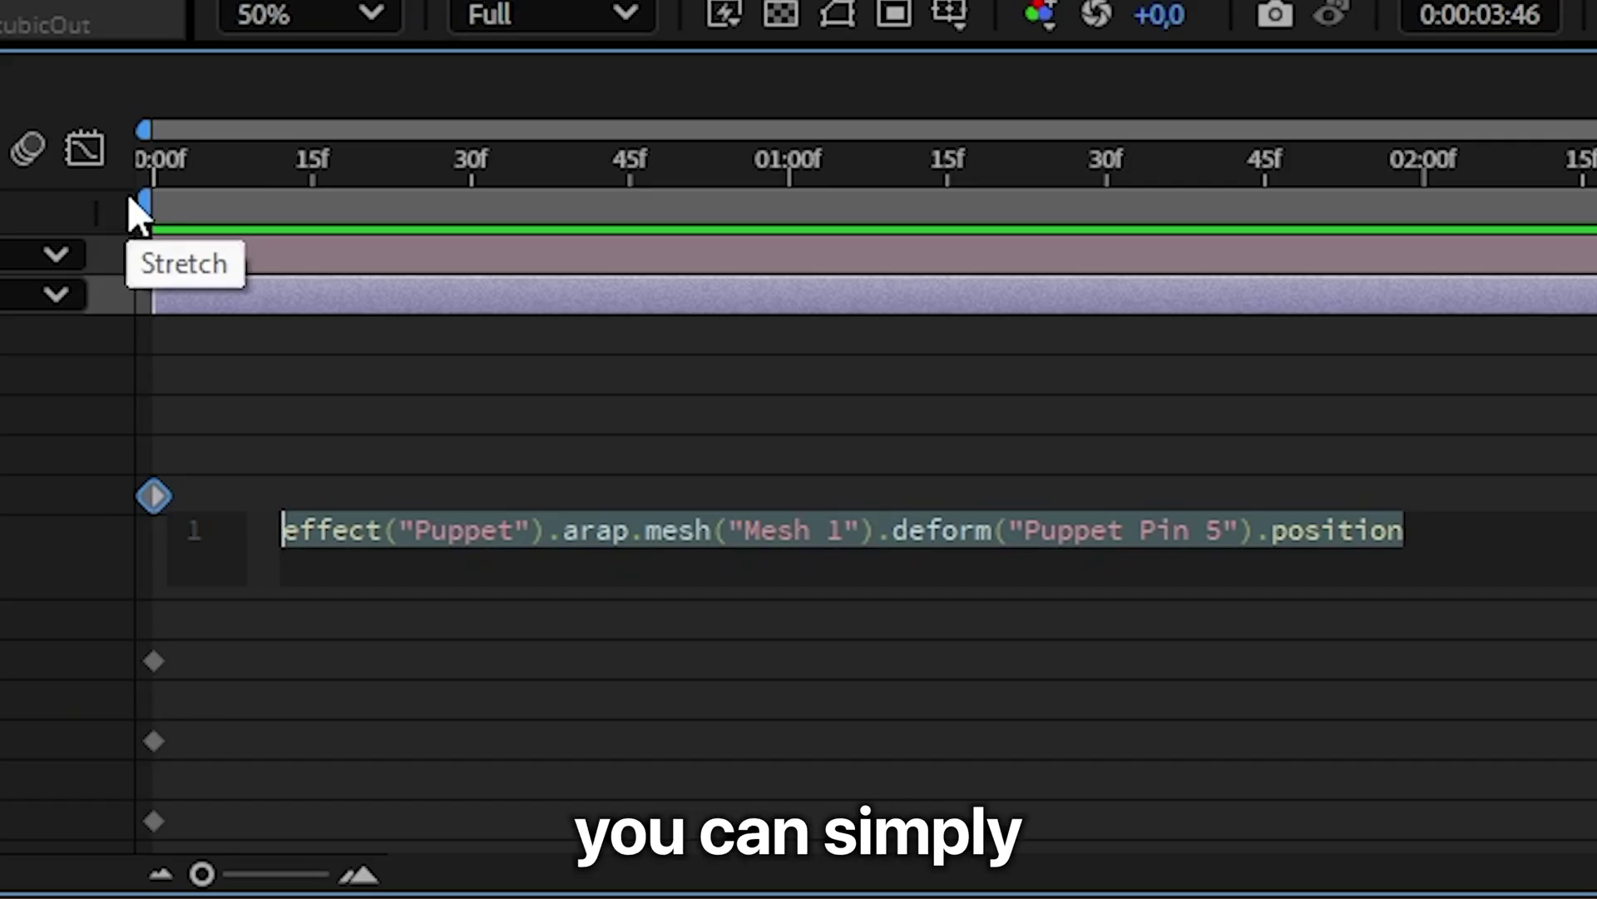
{"action": "type", "text": "smo"}
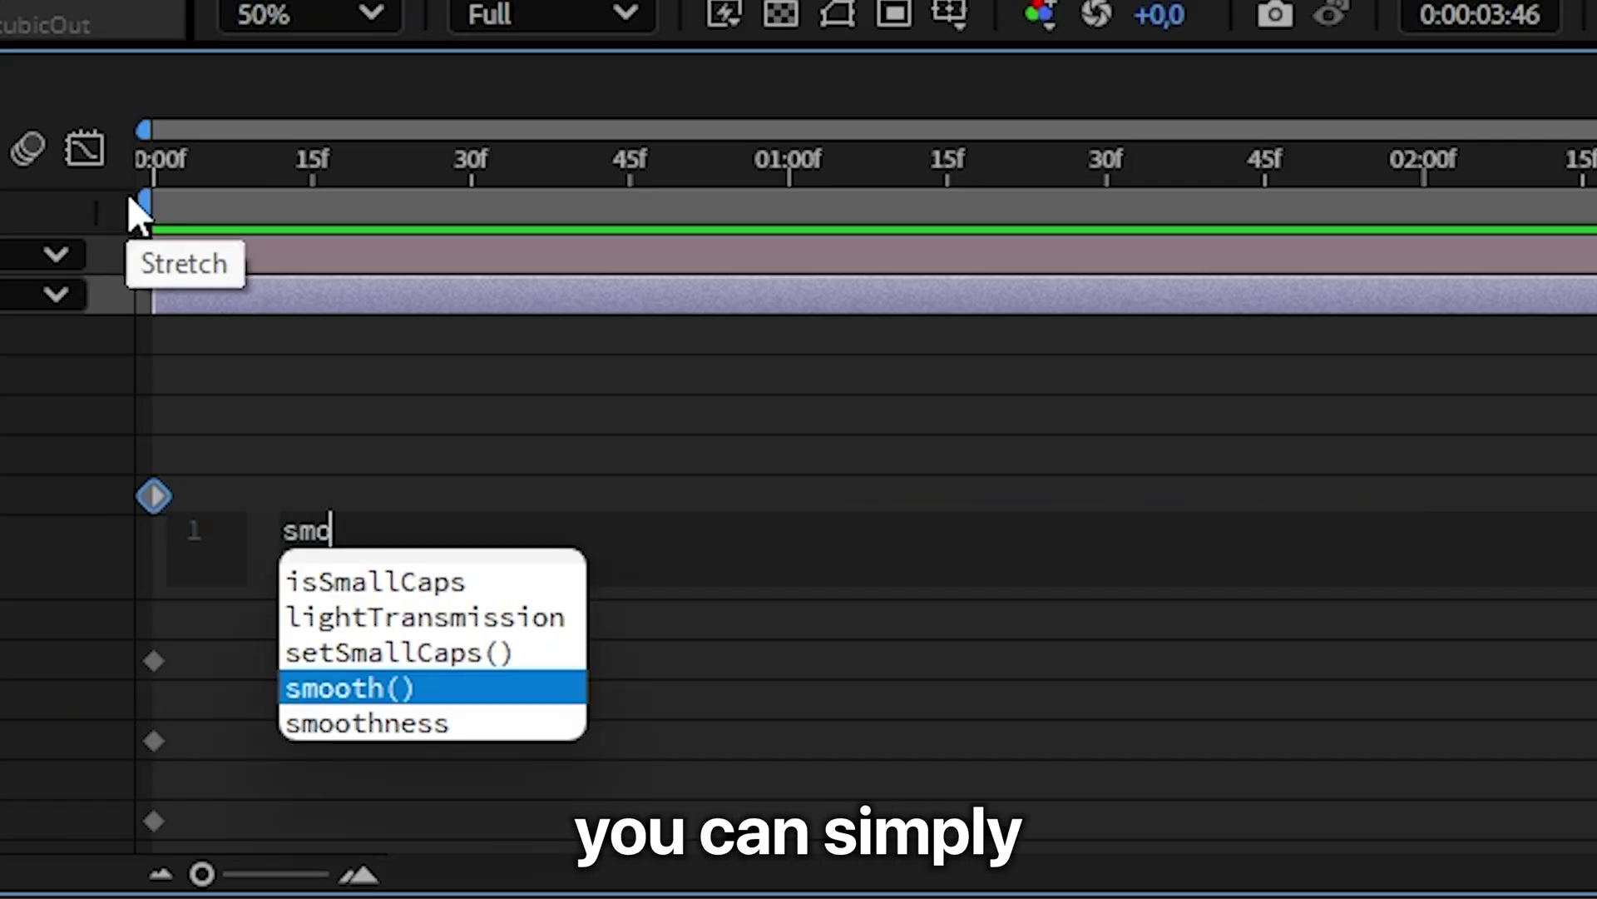
{"action": "type", "text": "oth("}
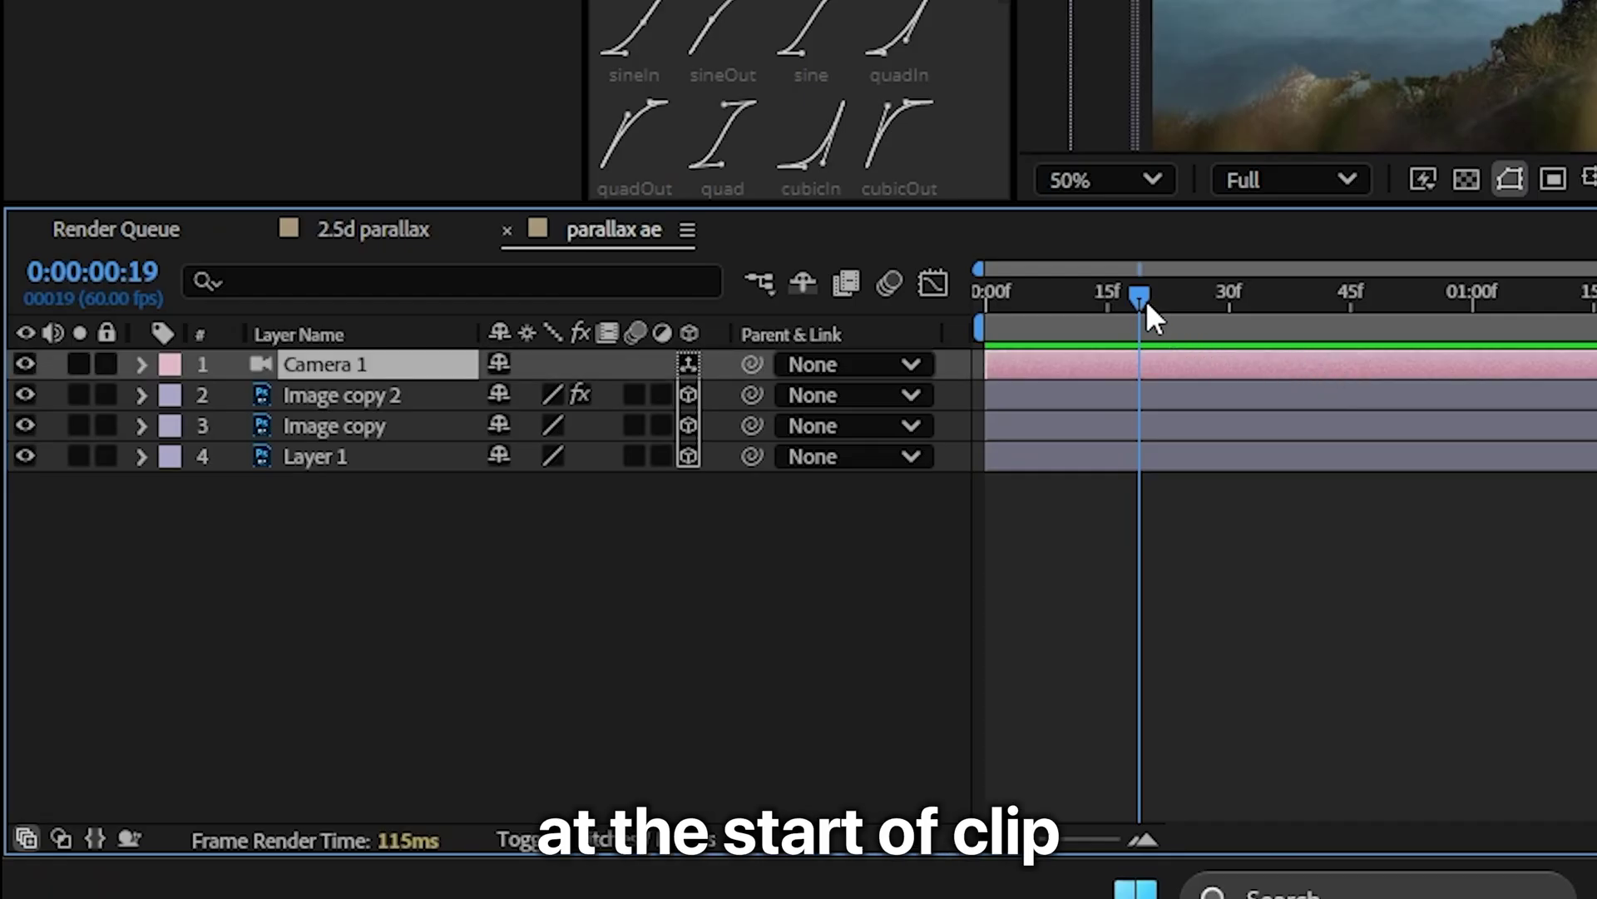
- Keyframe Camera 1's Position at the start and at the last frame with Z -1285.7, then preview
{"action": "left_click_drag", "start_coordinate": [1146, 300], "coordinate": [921, 301]}
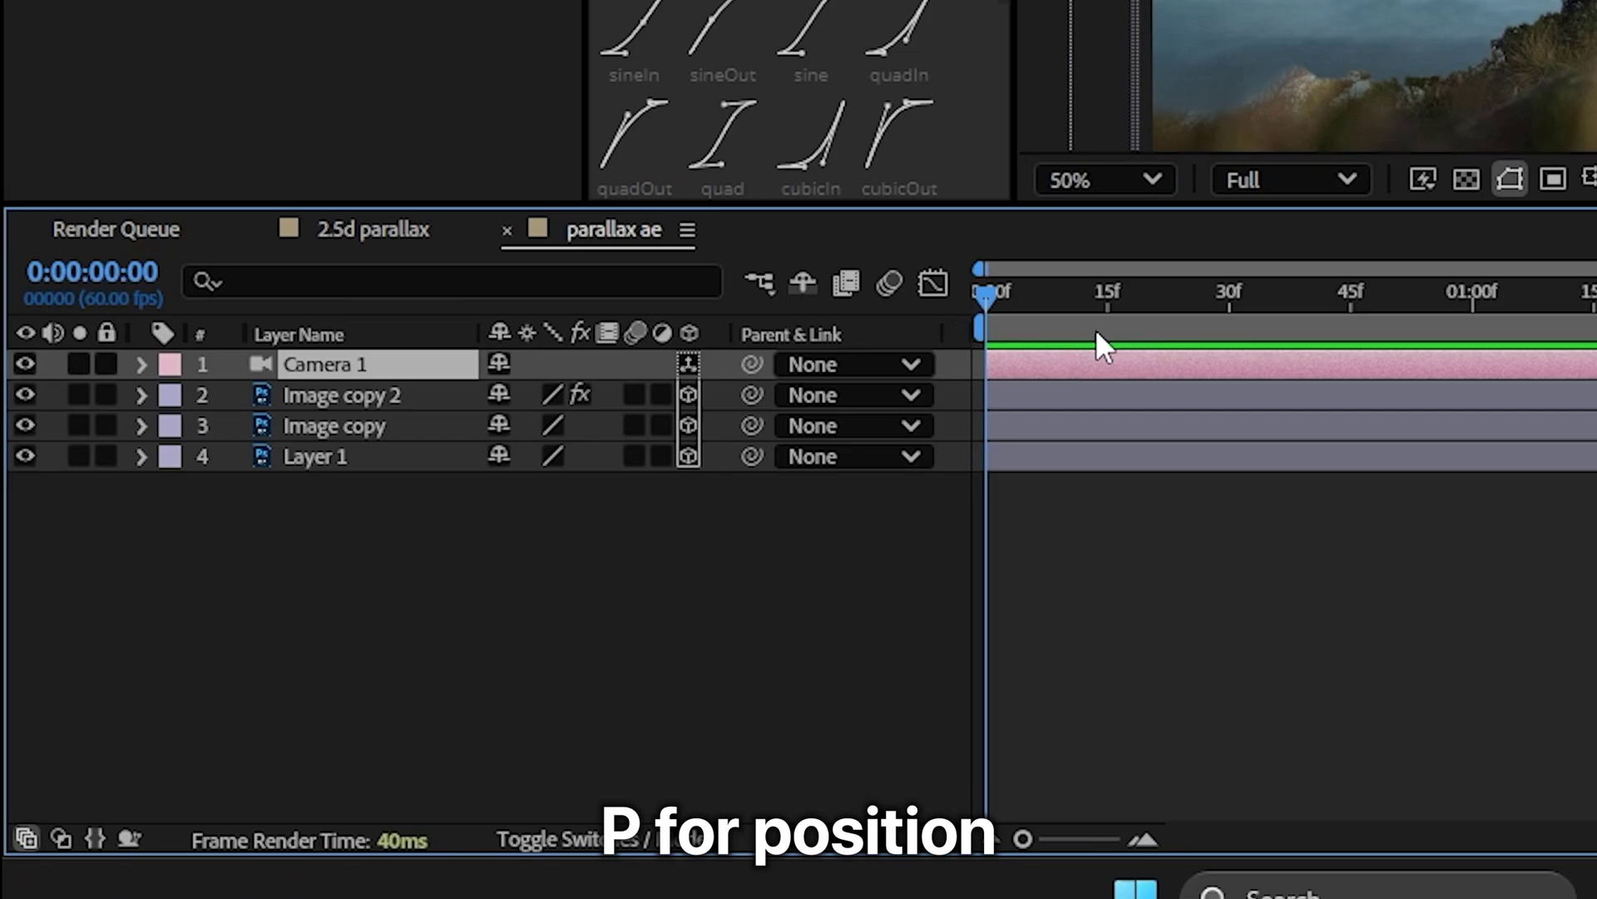
{"action": "key", "text": "p"}
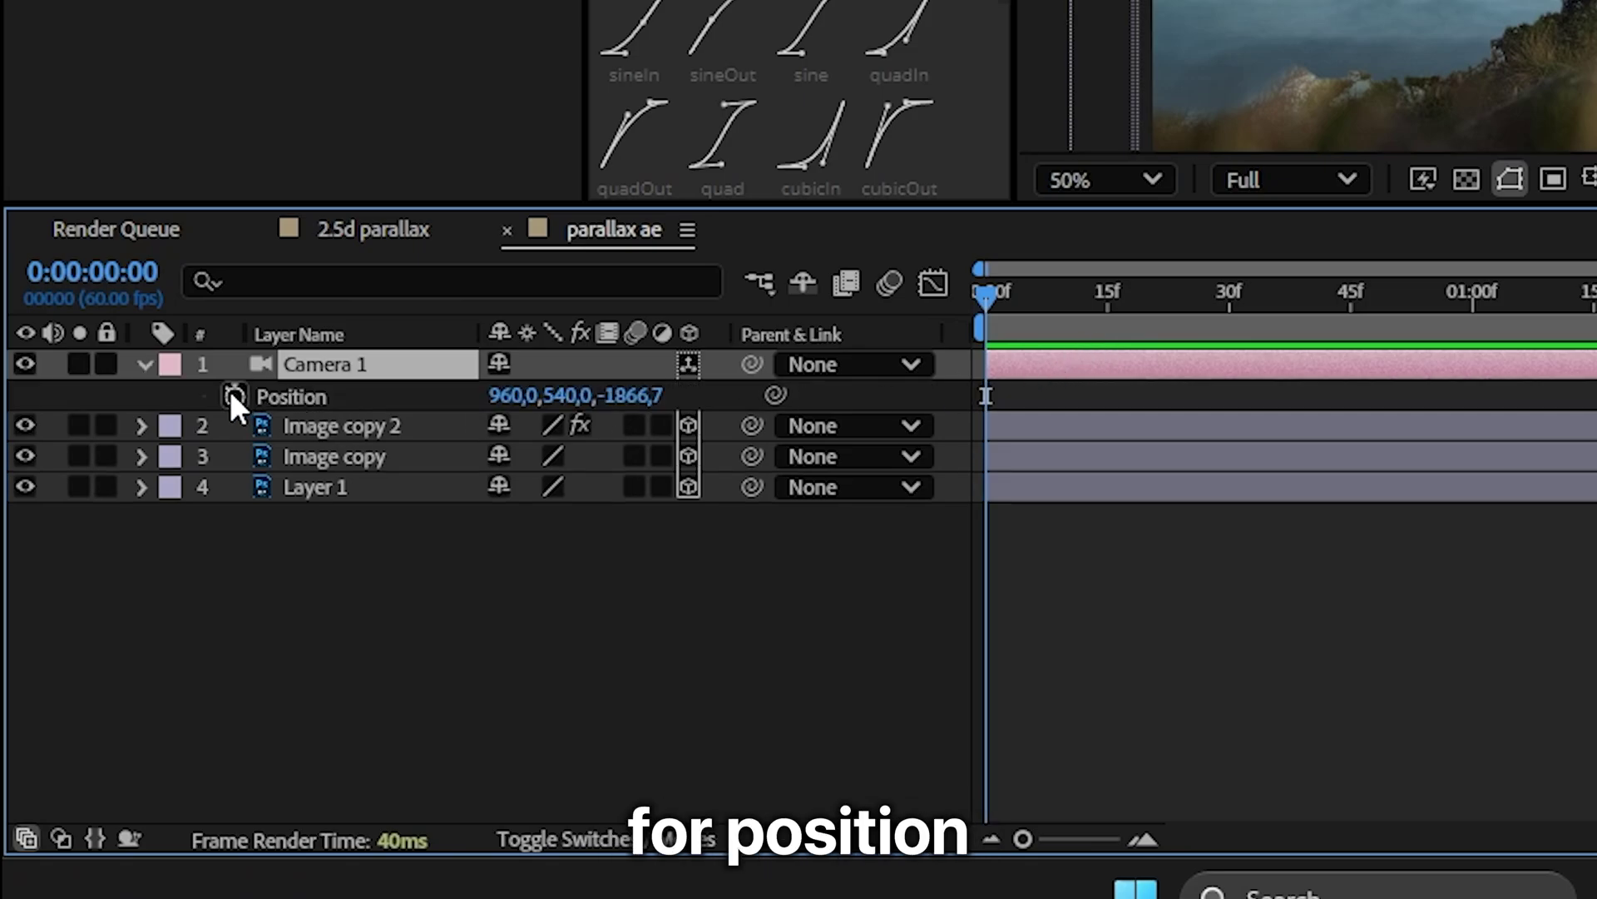
{"action": "left_click", "coordinate": [235, 396]}
{"action": "left_click_drag", "start_coordinate": [984, 293], "coordinate": [1596, 307]}
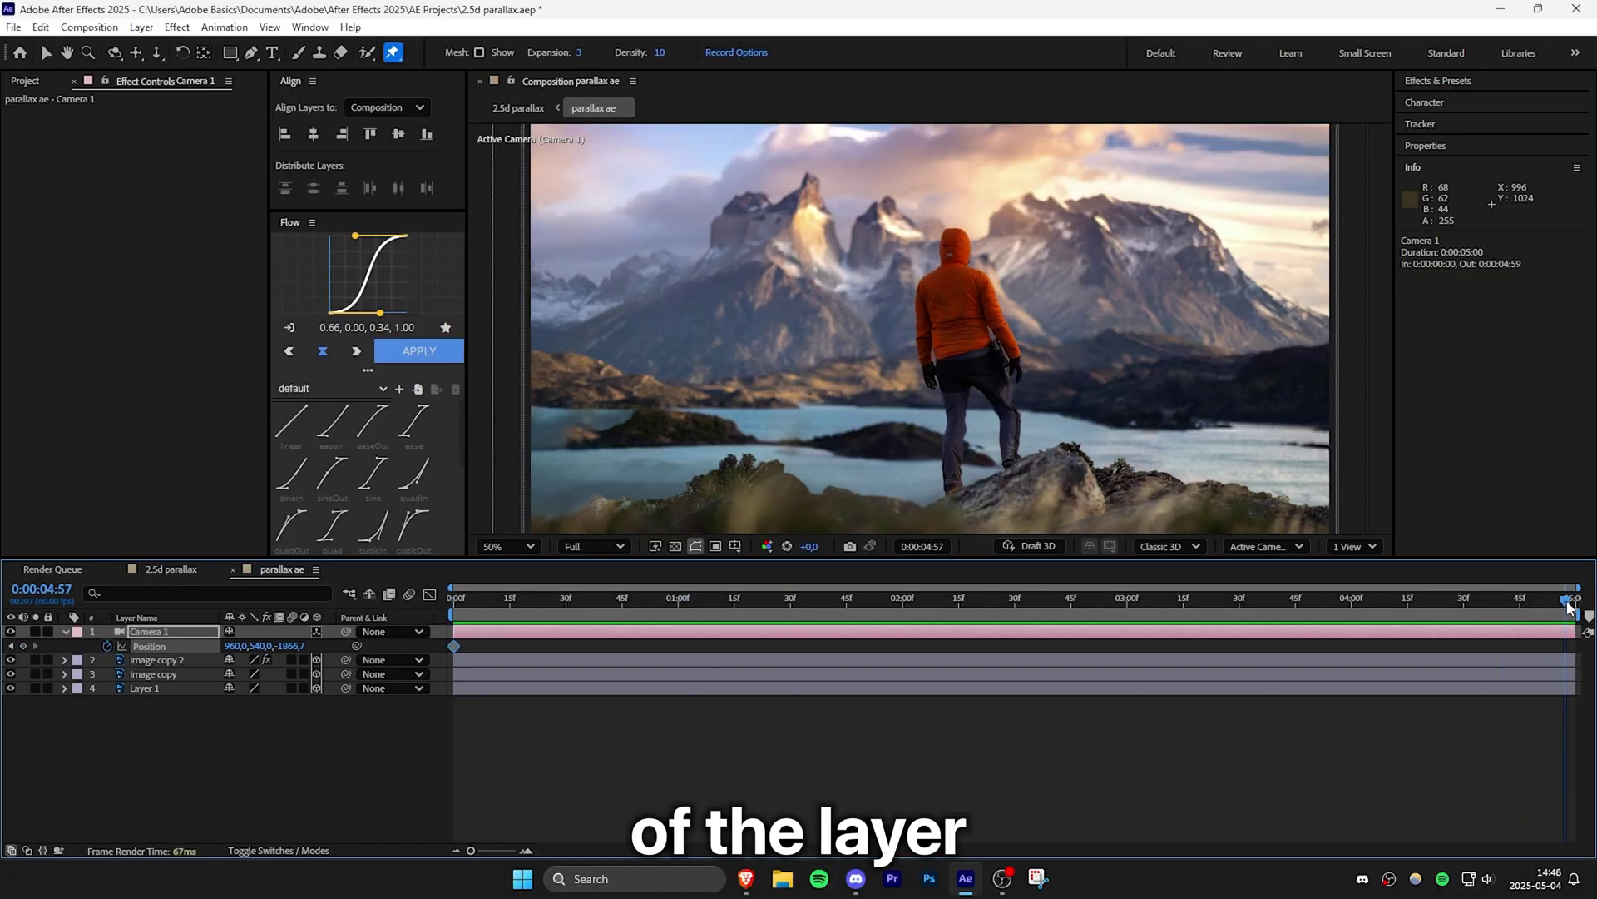
{"action": "left_click_drag", "start_coordinate": [1569, 606], "coordinate": [1572, 606]}
{"action": "left_click_drag", "start_coordinate": [293, 645], "coordinate": [635, 637]}
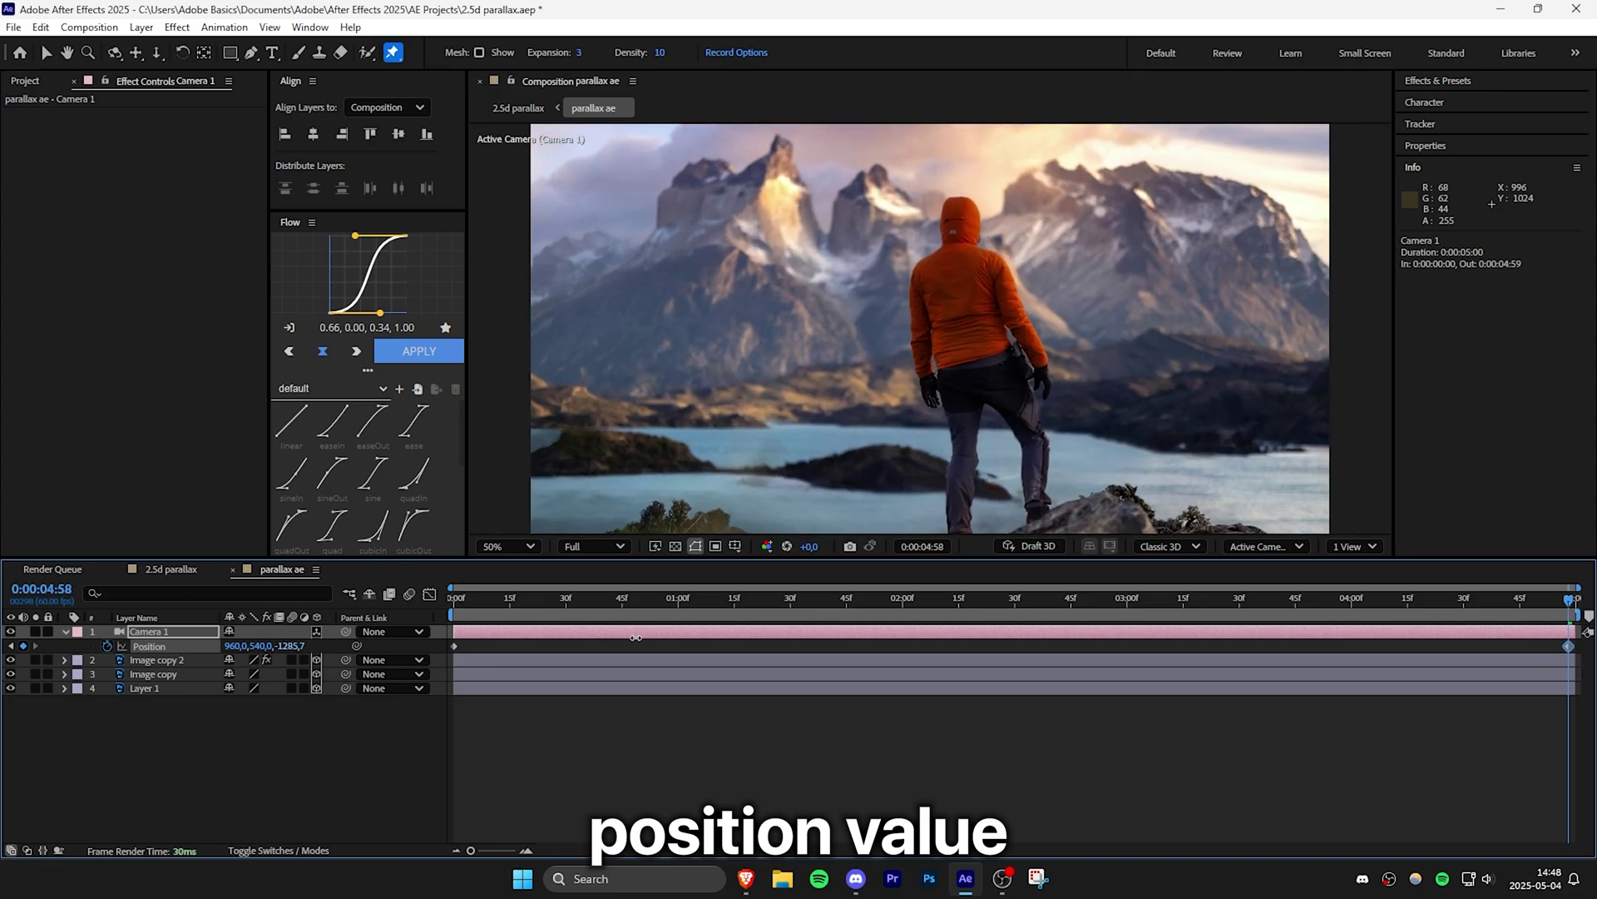
{"action": "key", "text": "space"}
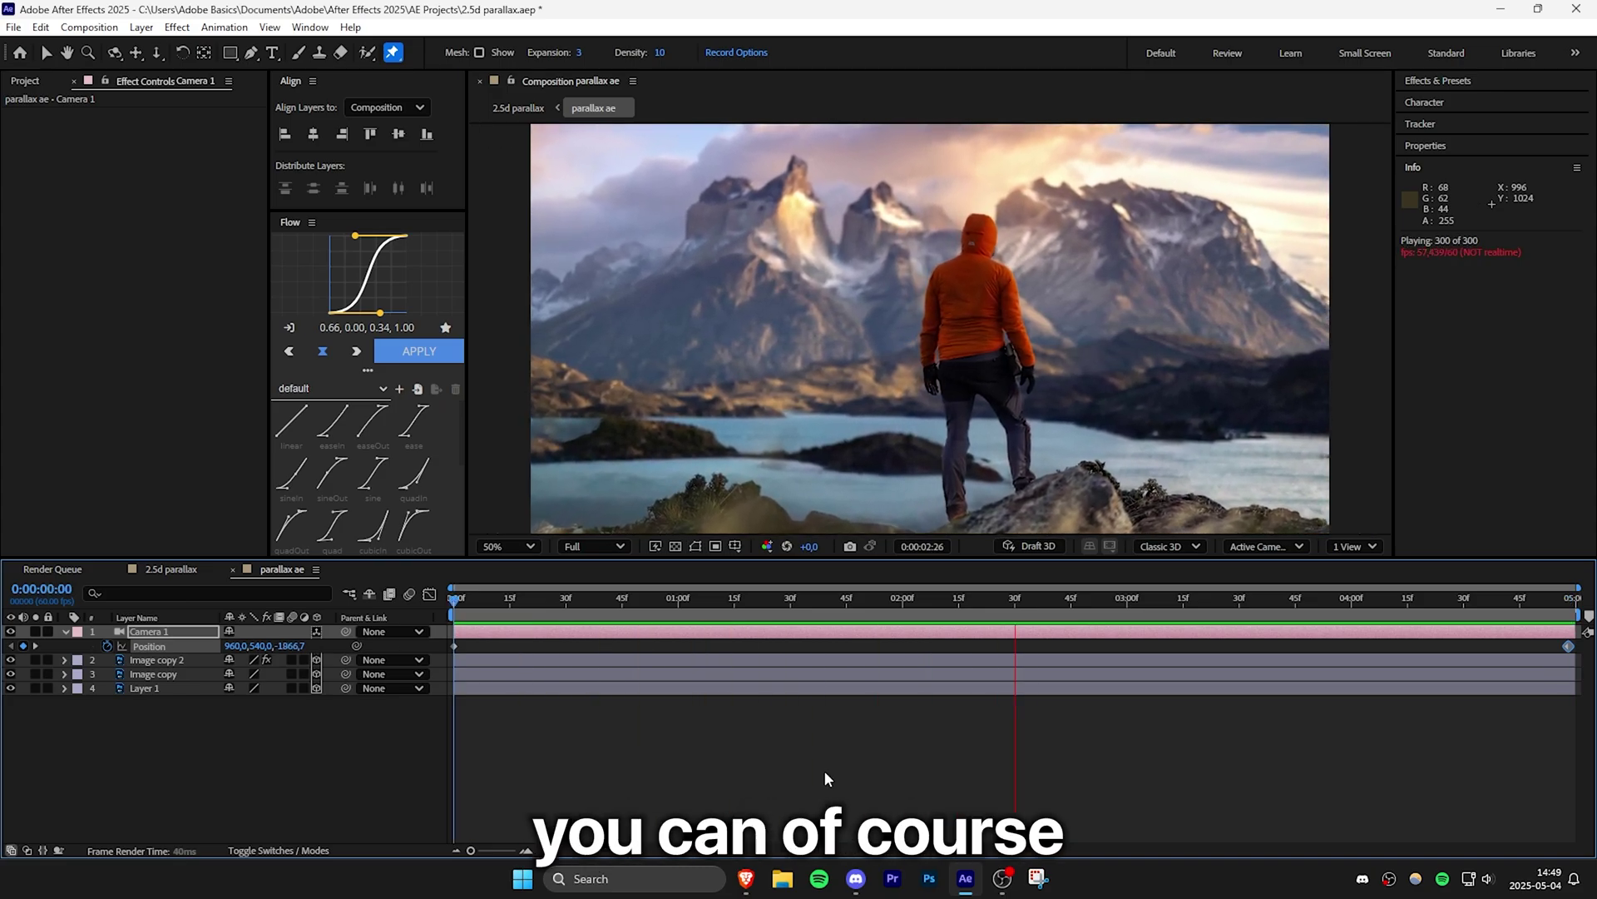
- Time-reverse the camera keyframes so it zooms out, then preview the result
{"action": "left_click", "coordinate": [454, 646]}
{"action": "right_click", "coordinate": [454, 645]}
{"action": "mouse_move", "coordinate": [530, 634]}
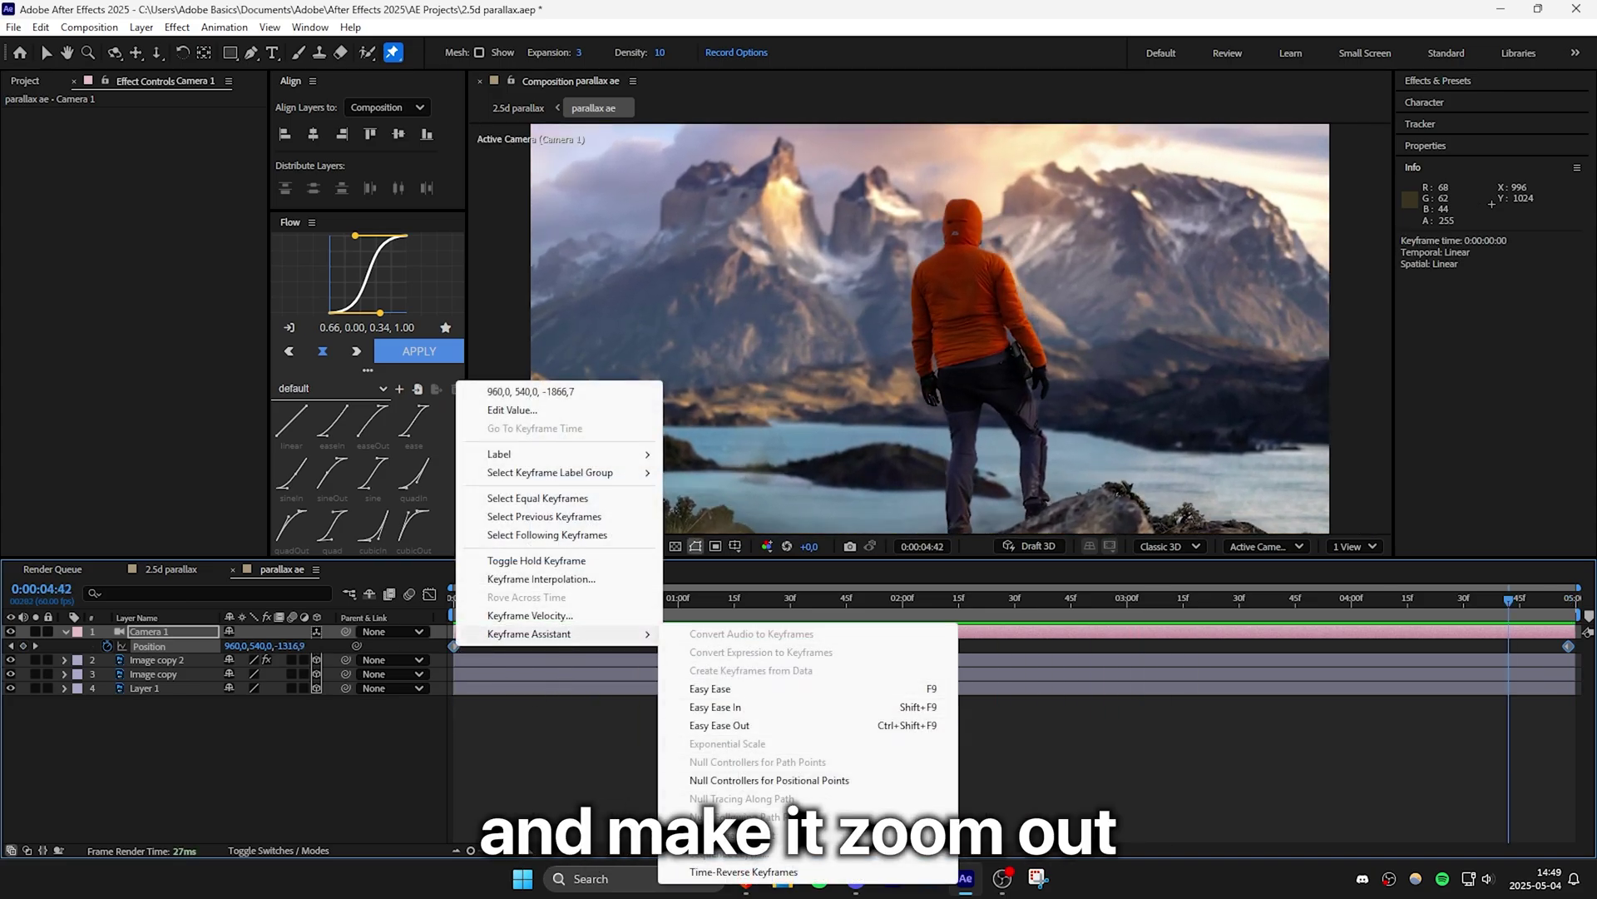
{"action": "left_click", "coordinate": [744, 872]}
{"action": "key", "text": "space"}
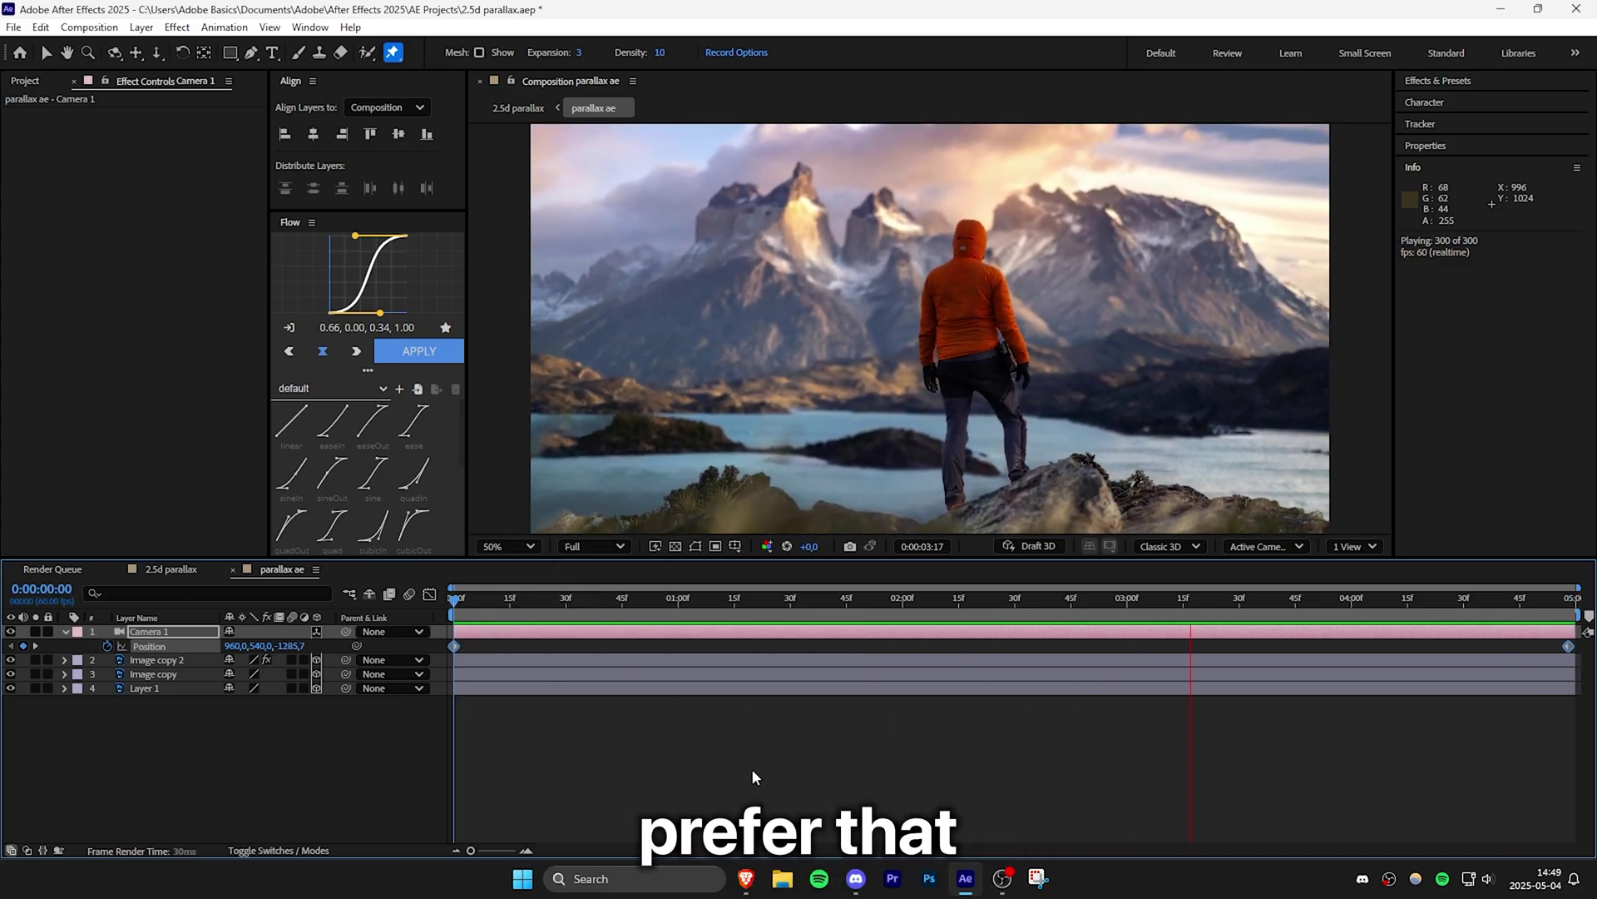